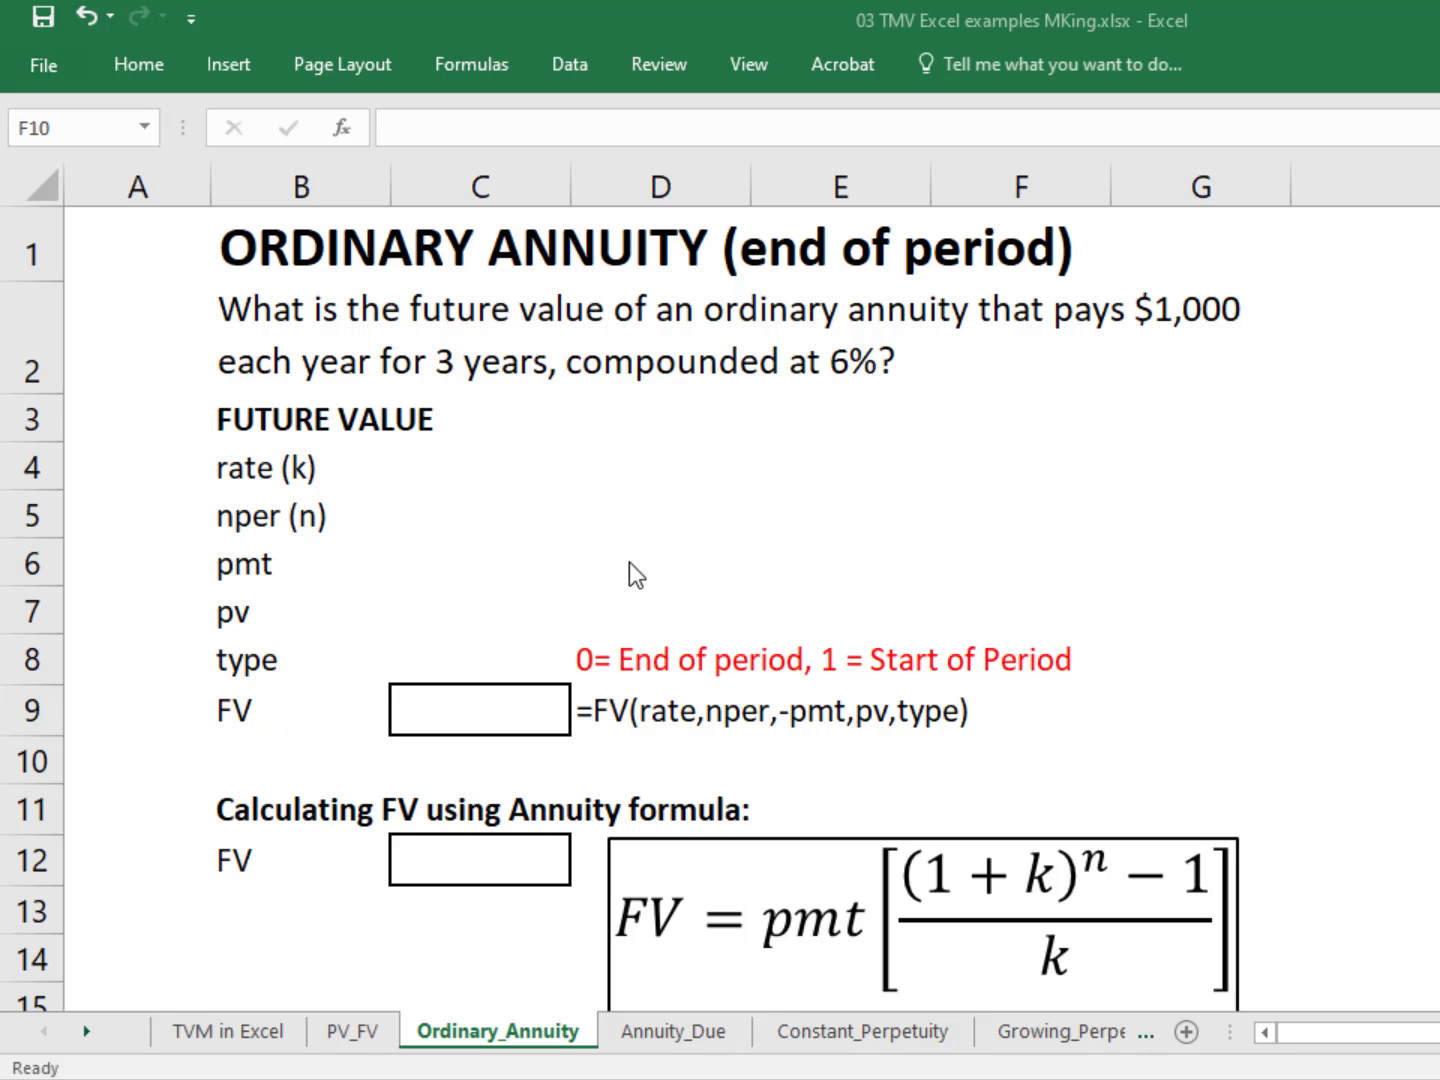
- Fill in the future value inputs in C4:C8: rate 6%, nper 3, pmt 1000, pv 0 and type 0
click(517, 471)
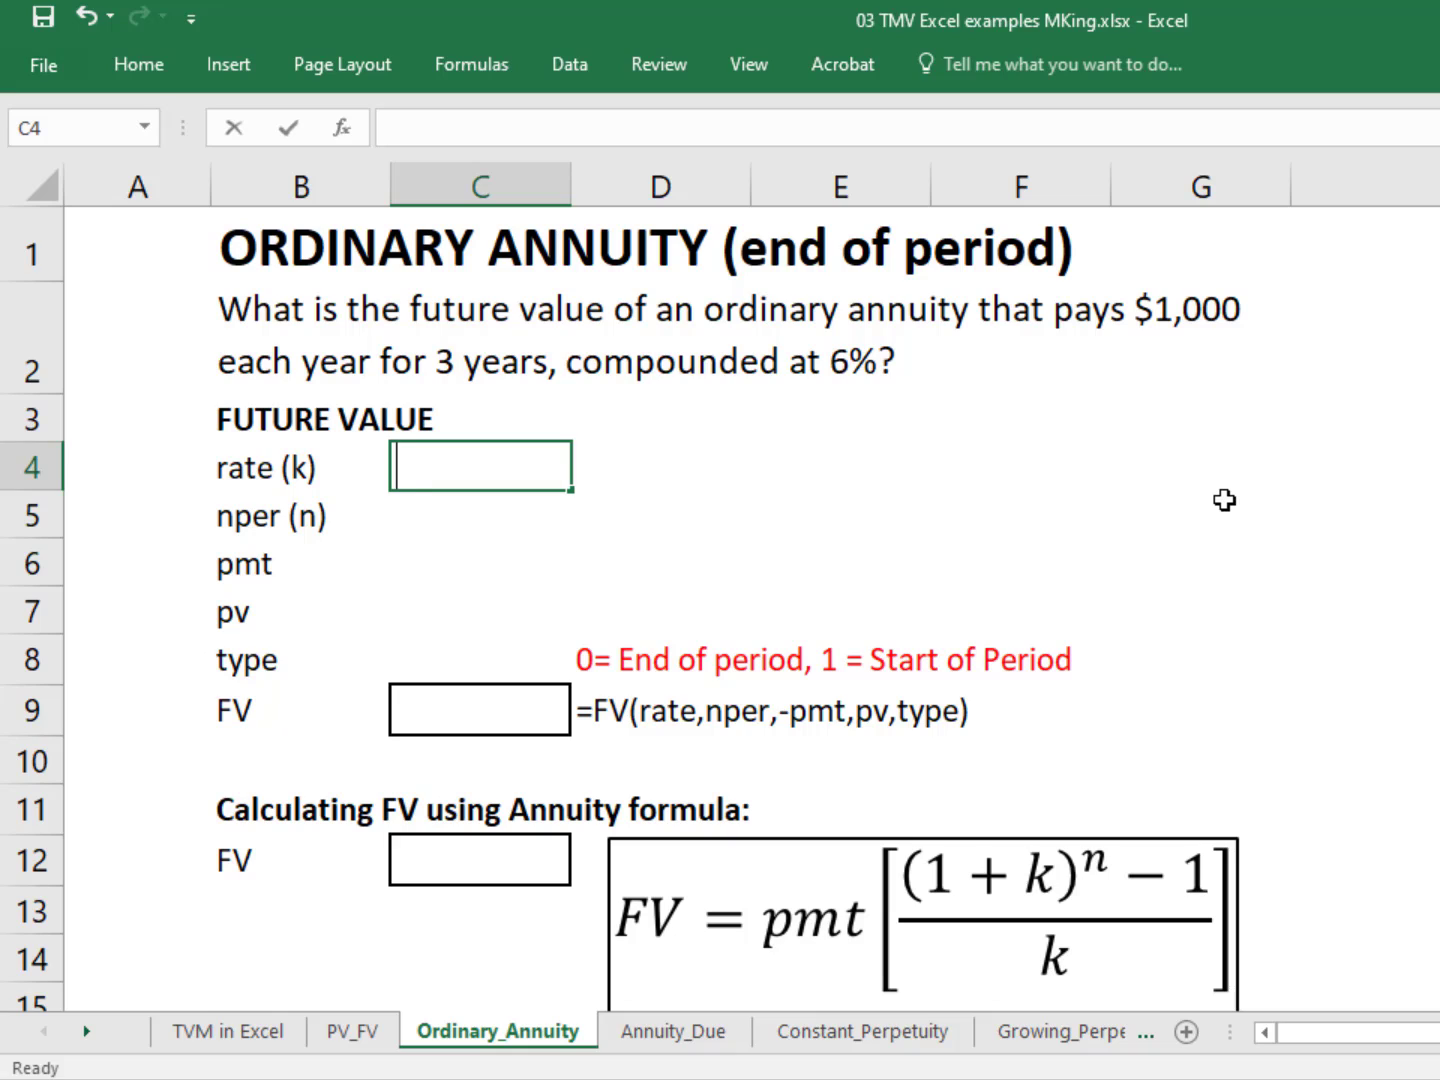
text(6%)
key(Return)
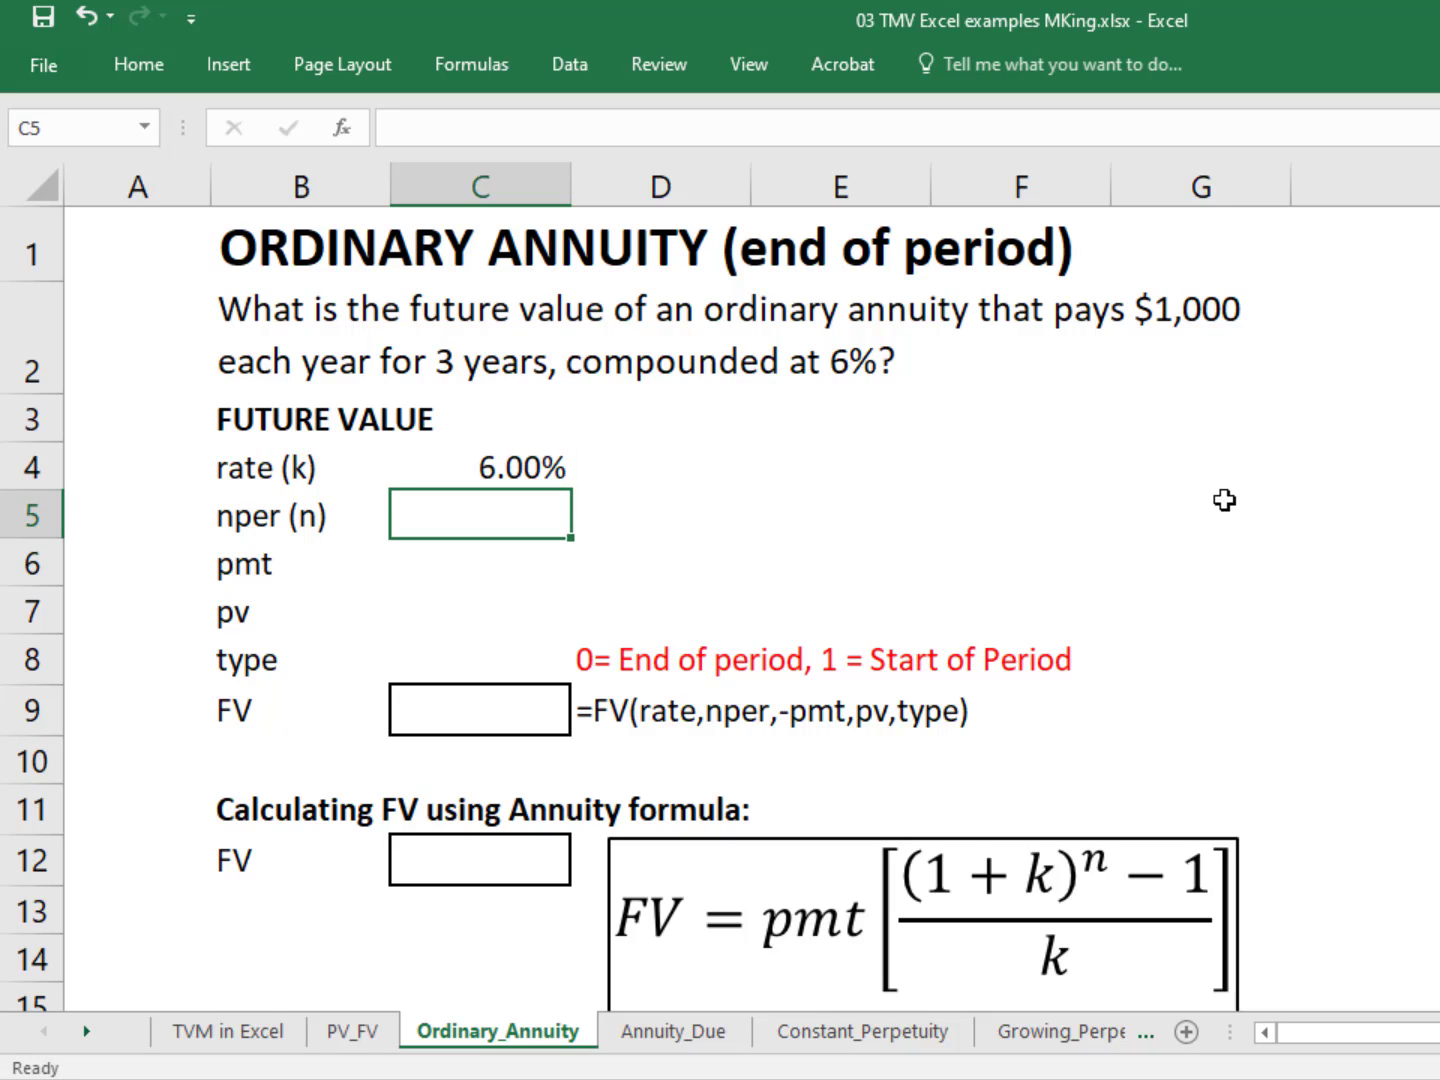
text(3)
key(Return)
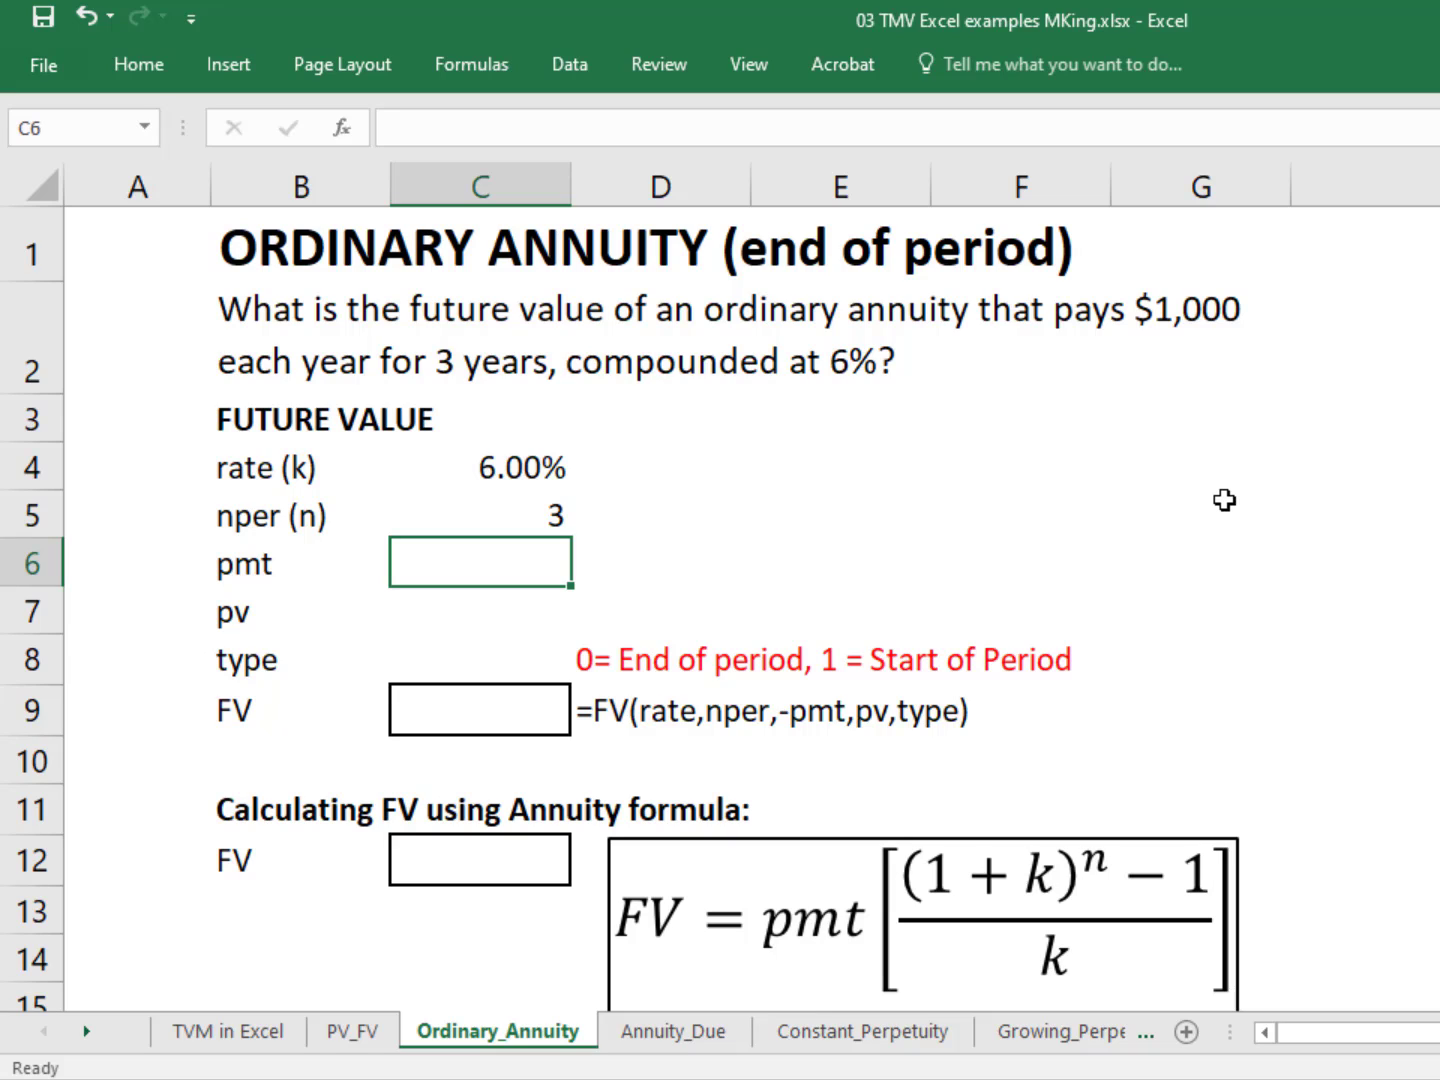
text(1000)
key(Return)
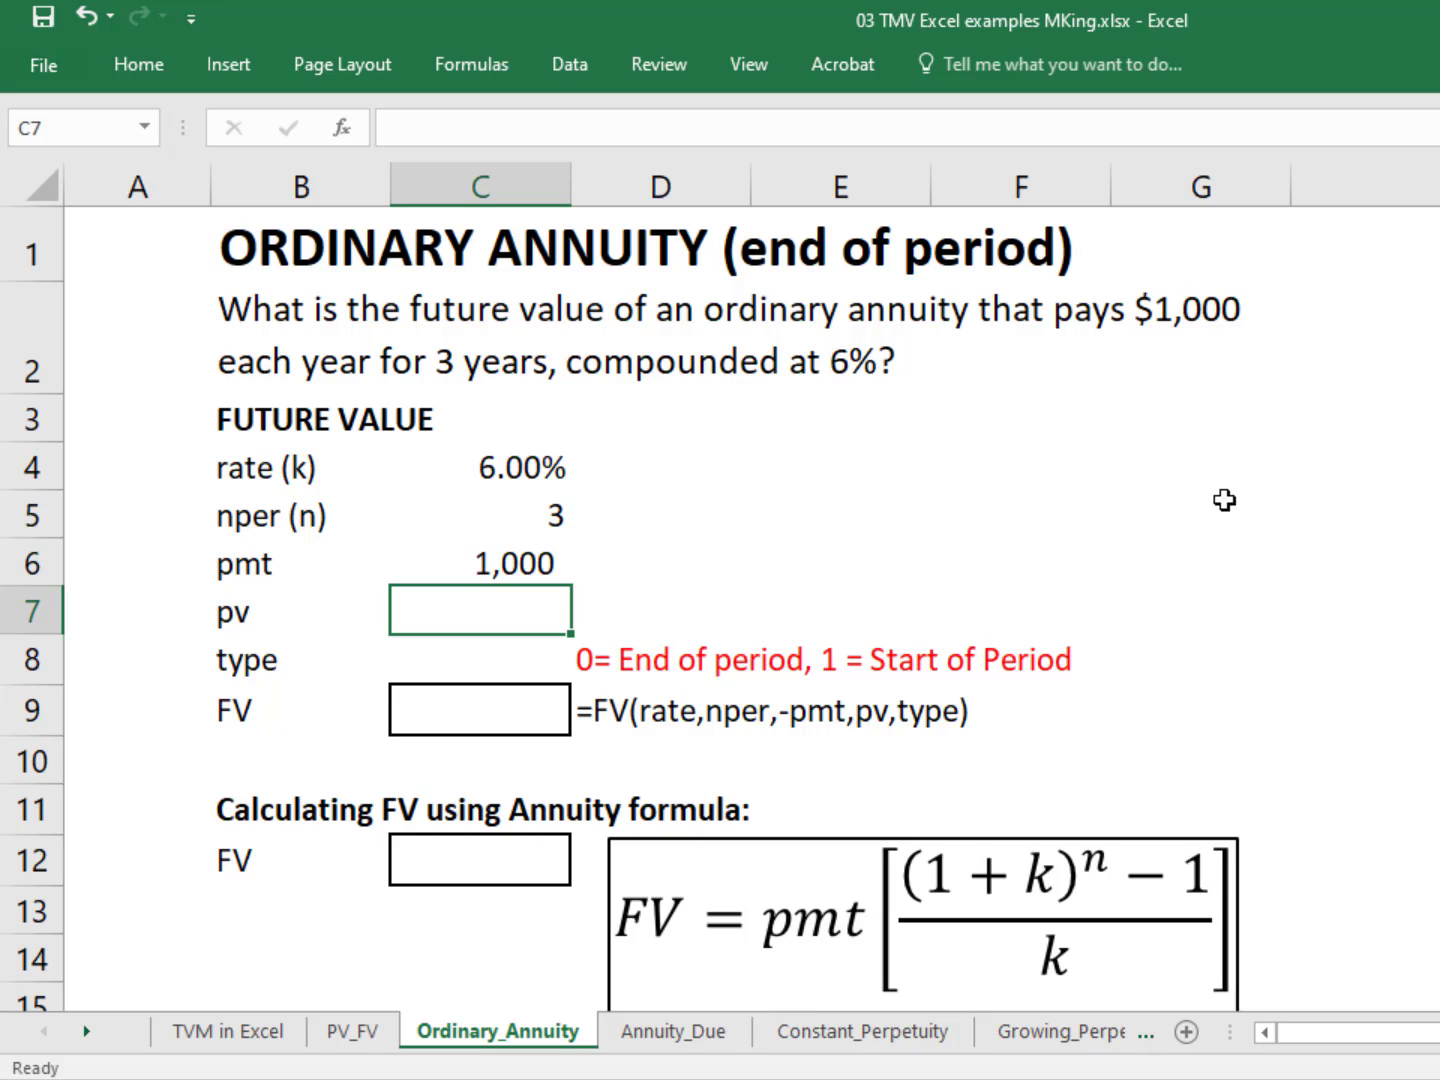
text(0)
key(Return)
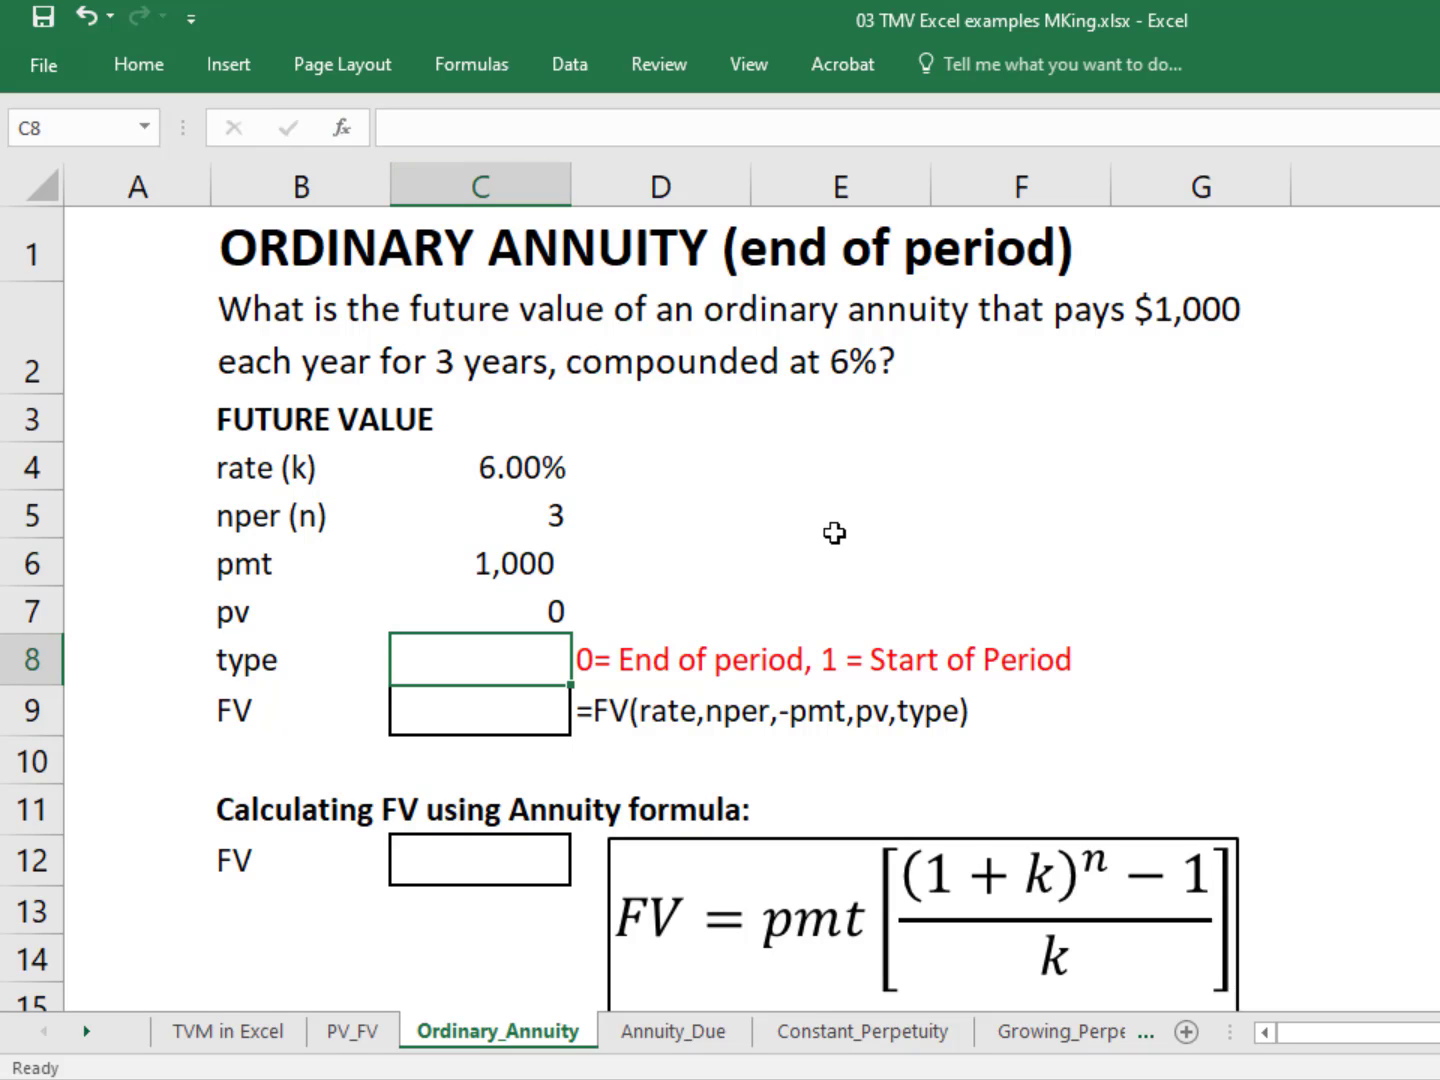
text(0)
key(Return)
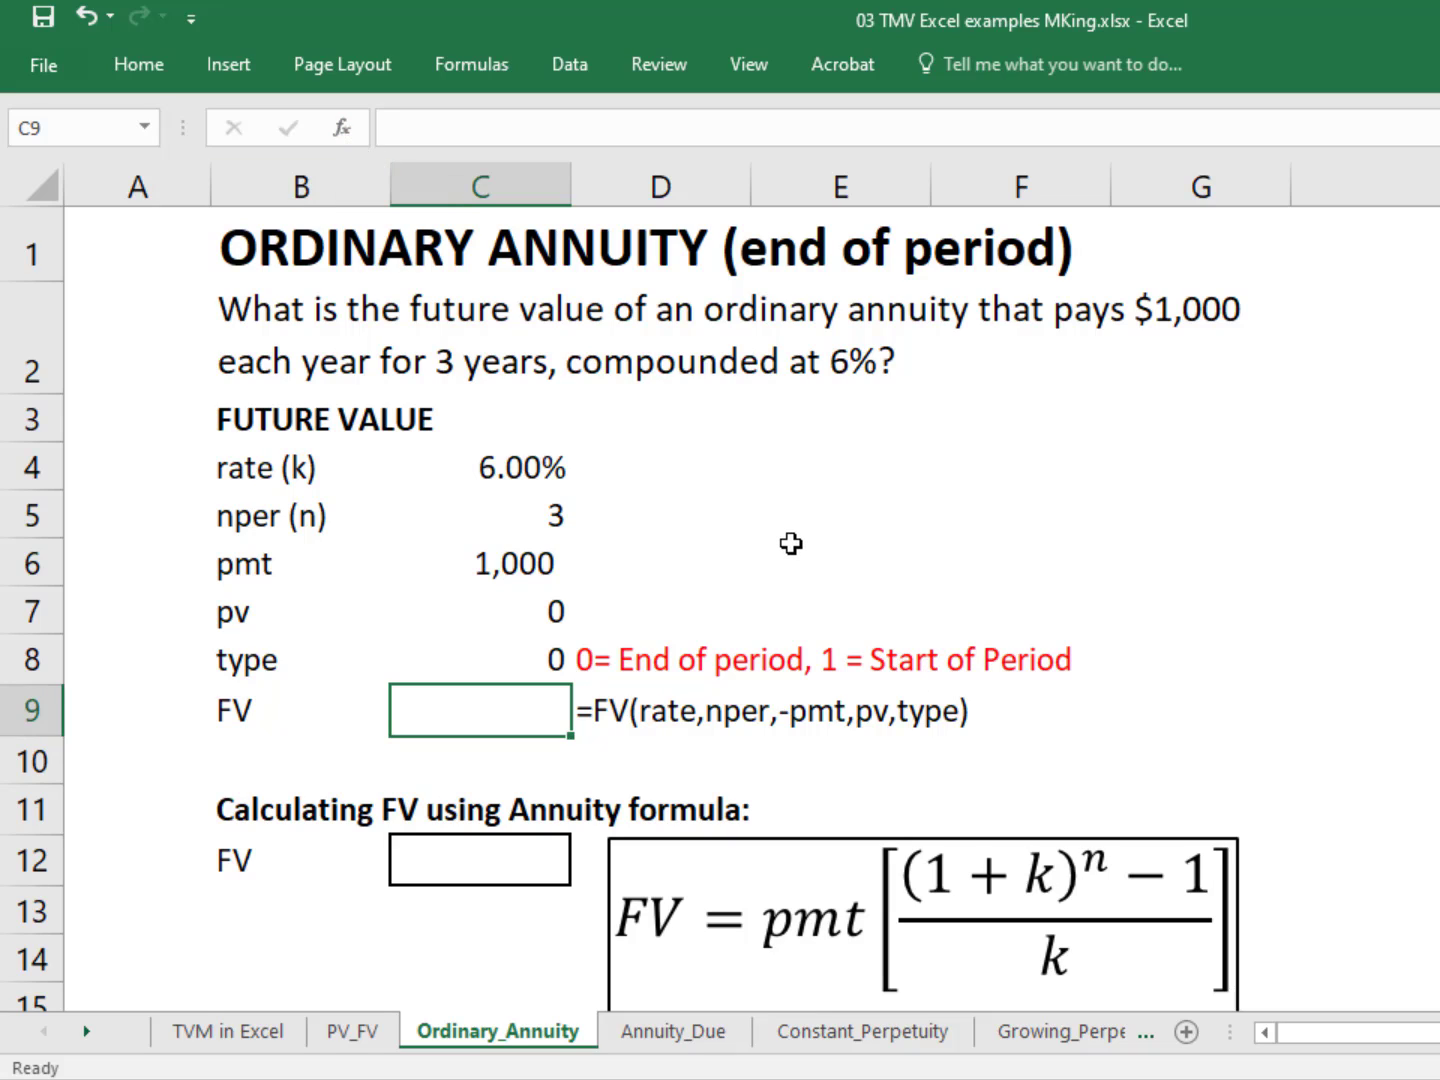
- Calculate the future value in C9 with the FV function, using C4, C5, C6, C7 and C8 as its arguments
text(=fv)
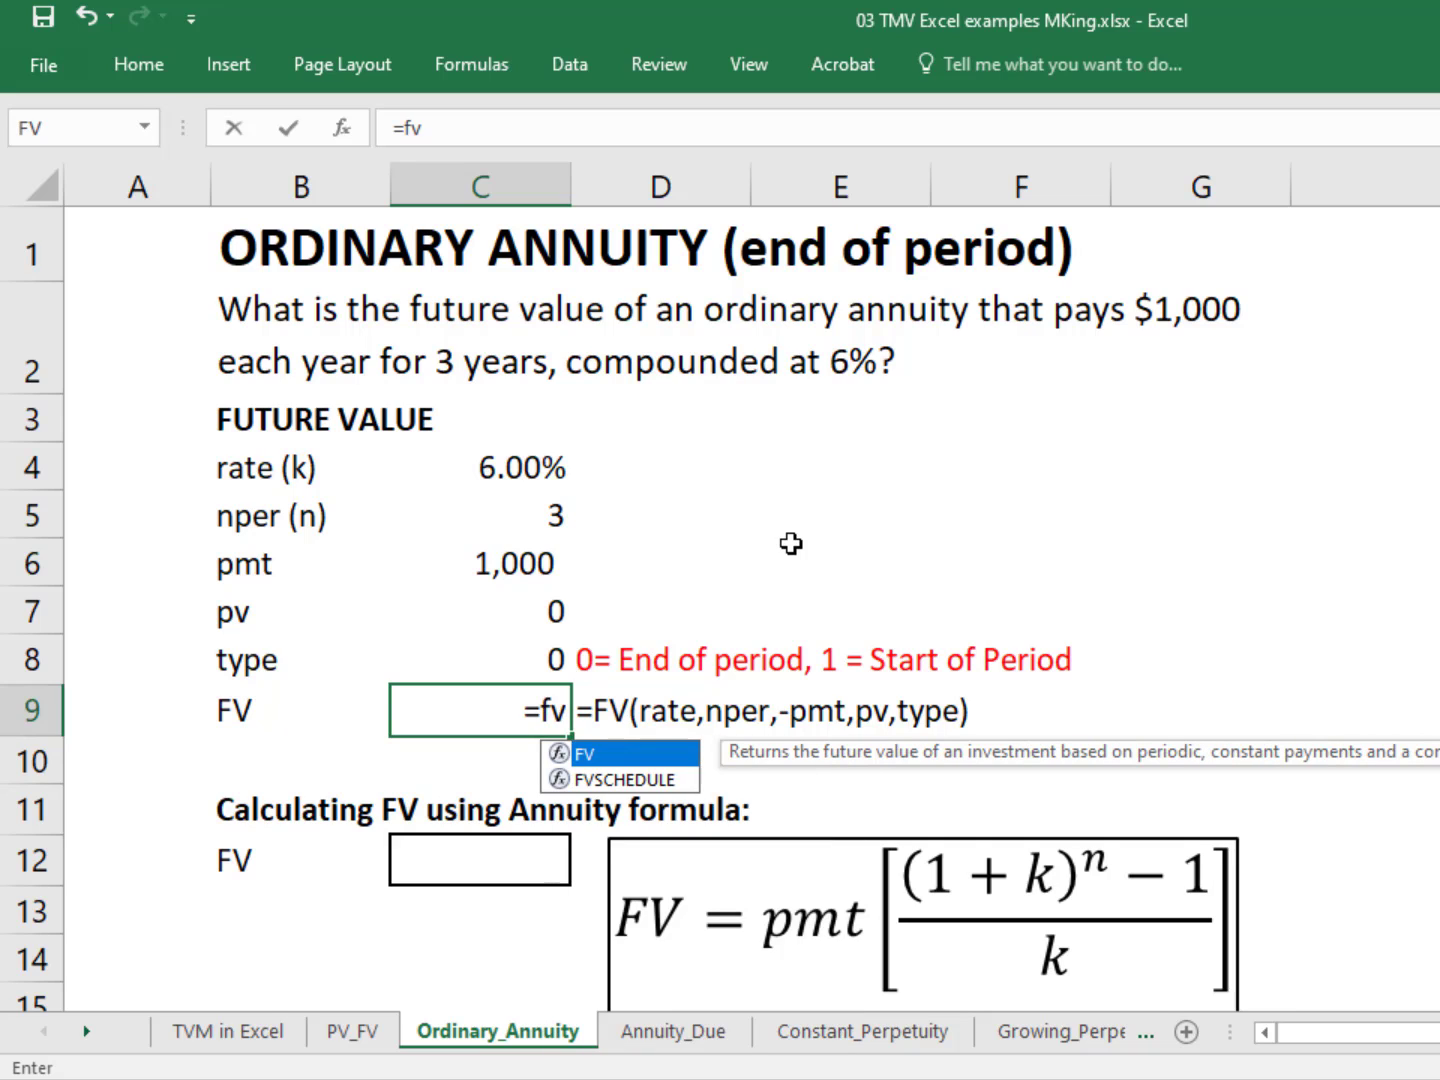
text(()
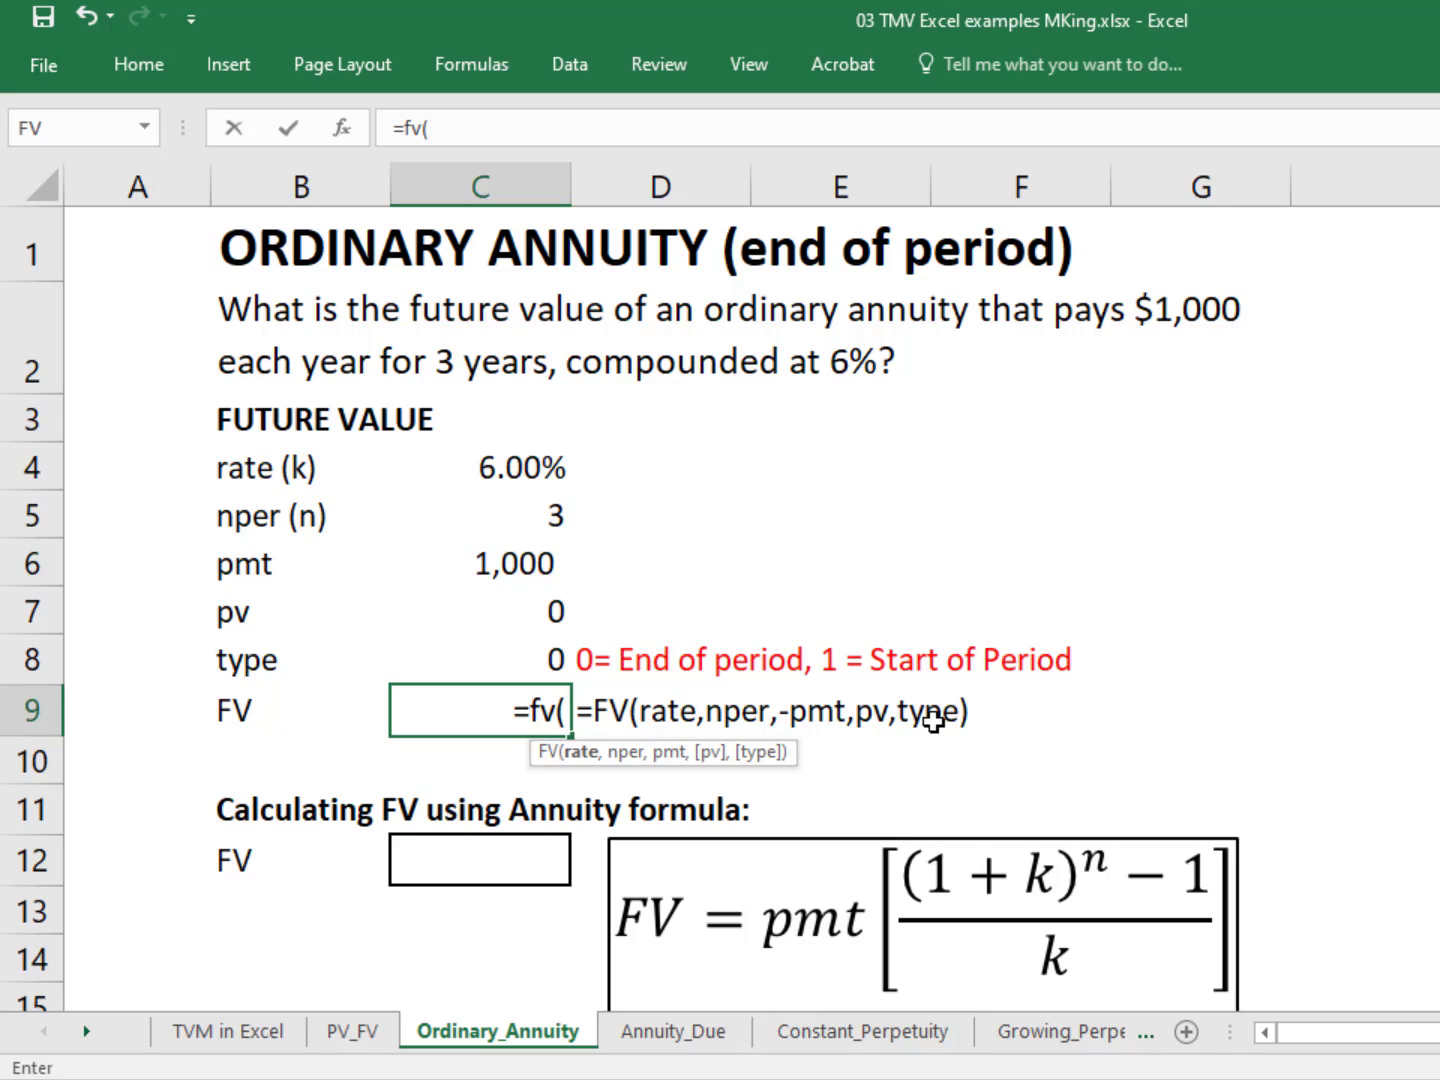
click(525, 464)
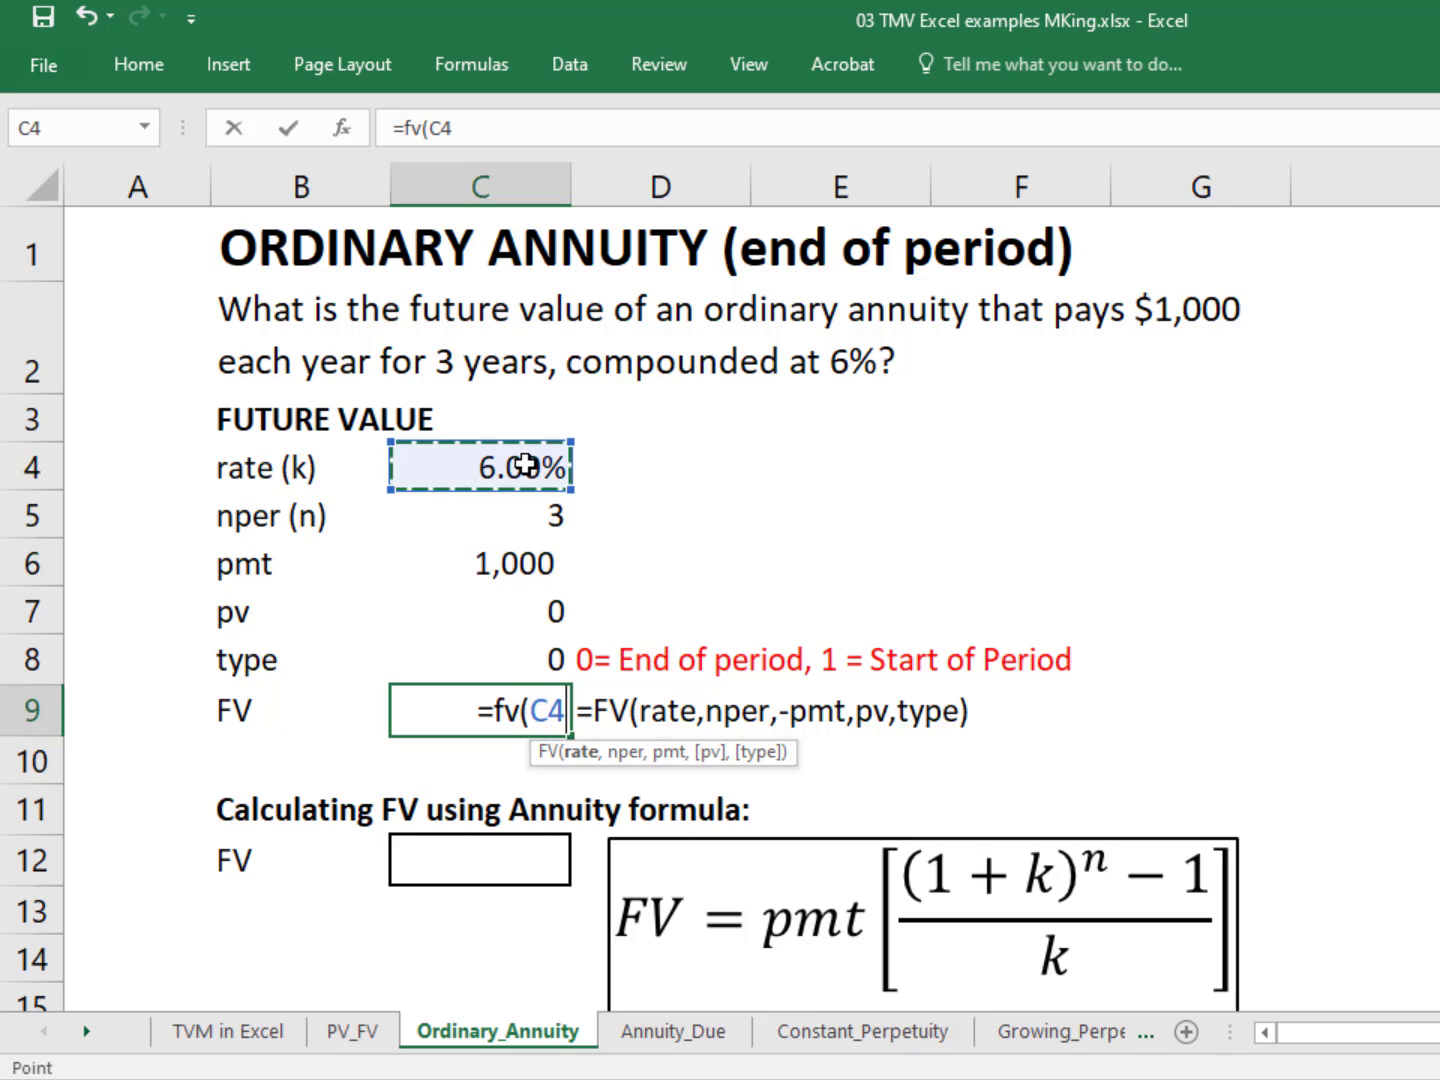
text(,)
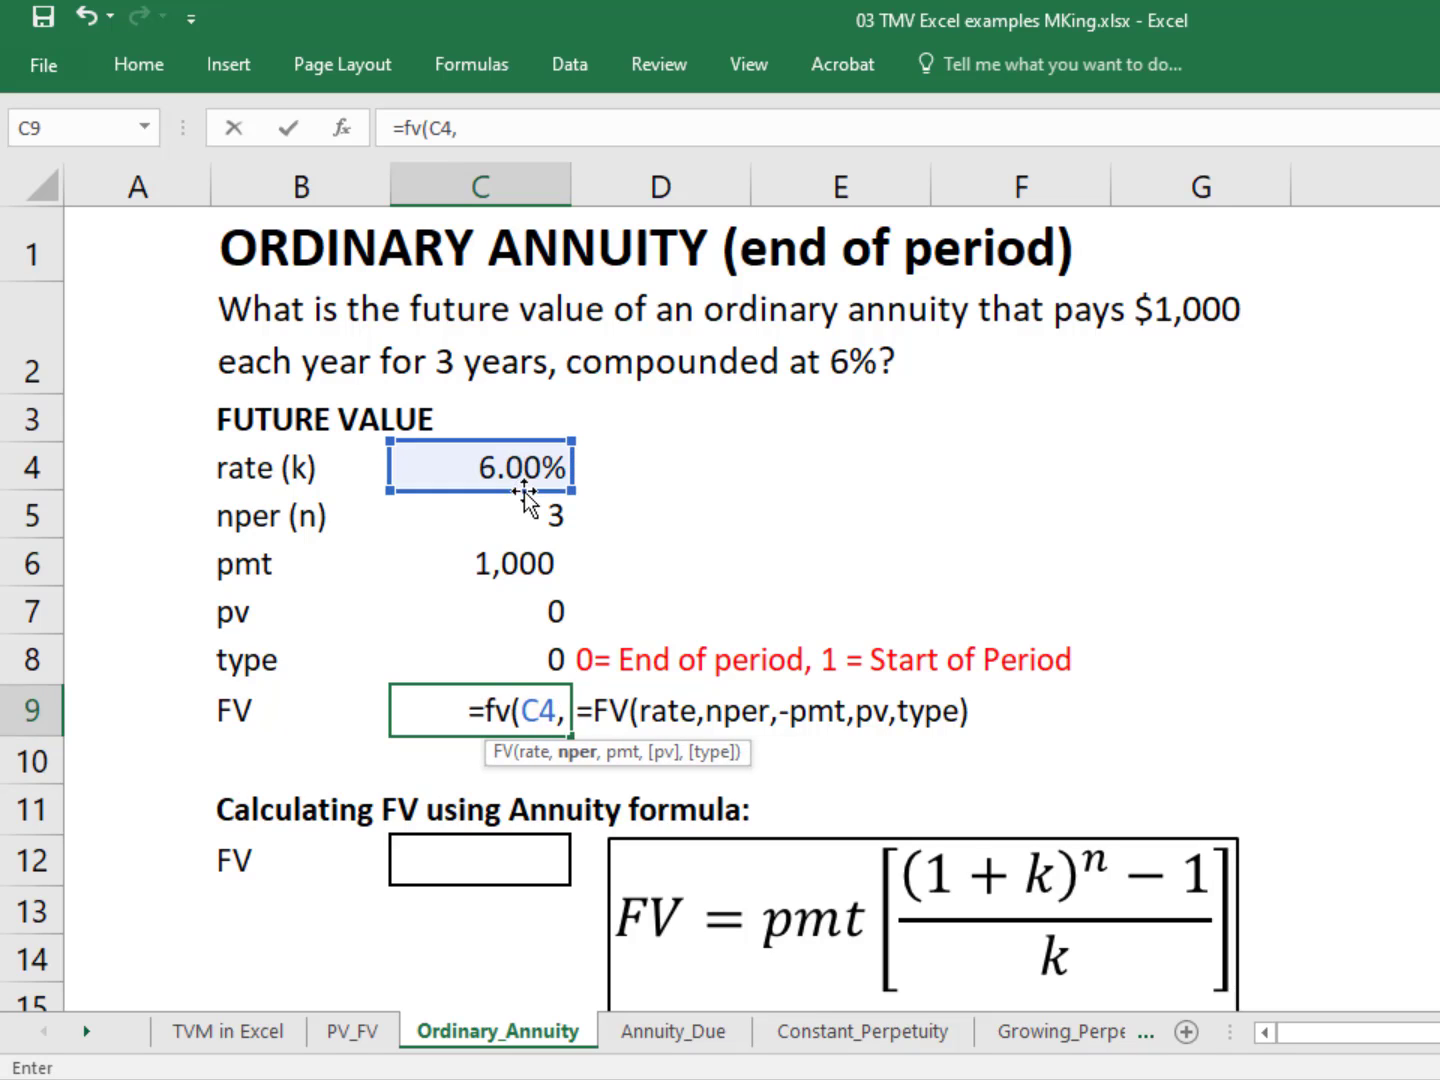
click(521, 508)
text(,)
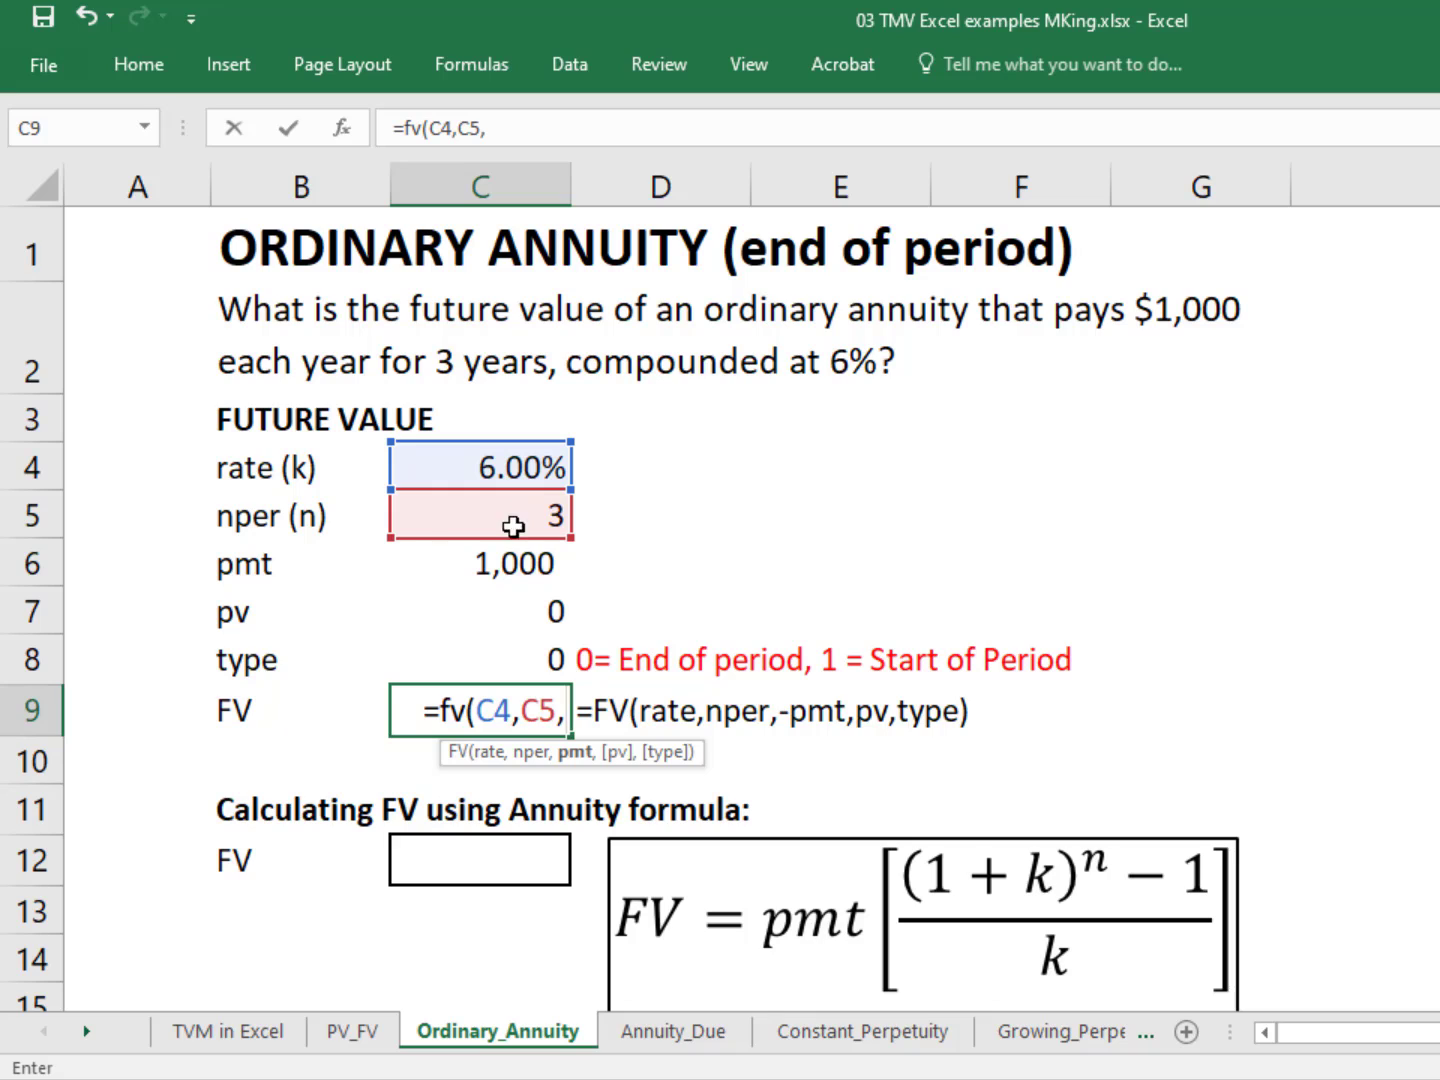
click(514, 555)
text(,)
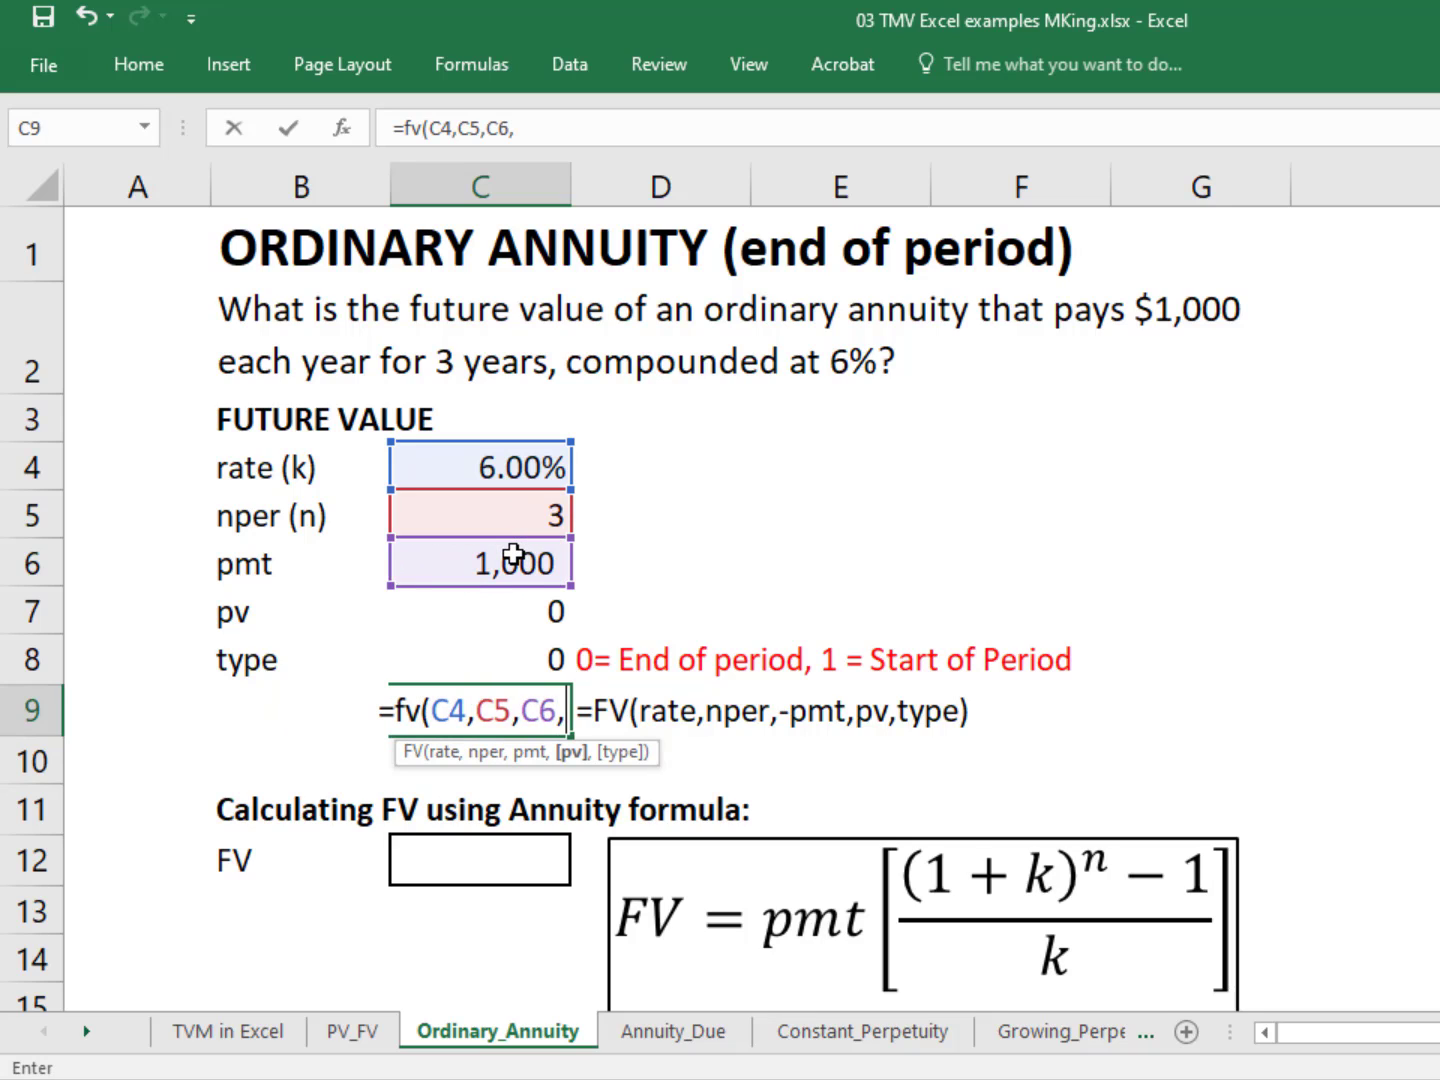
click(502, 604)
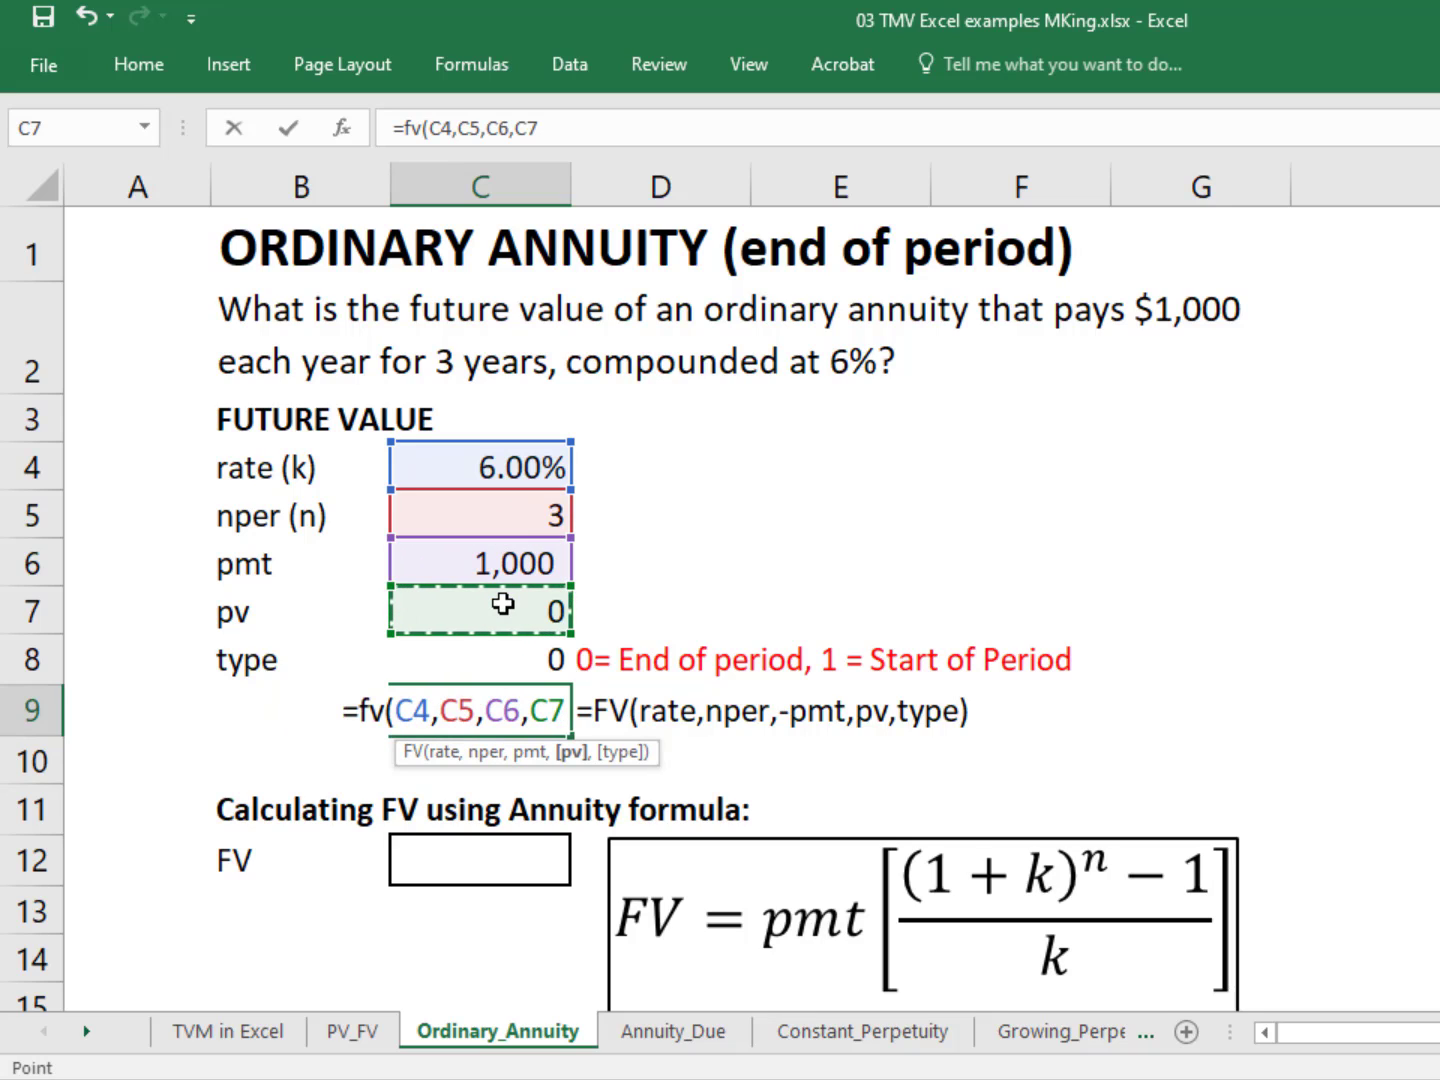
text(,)
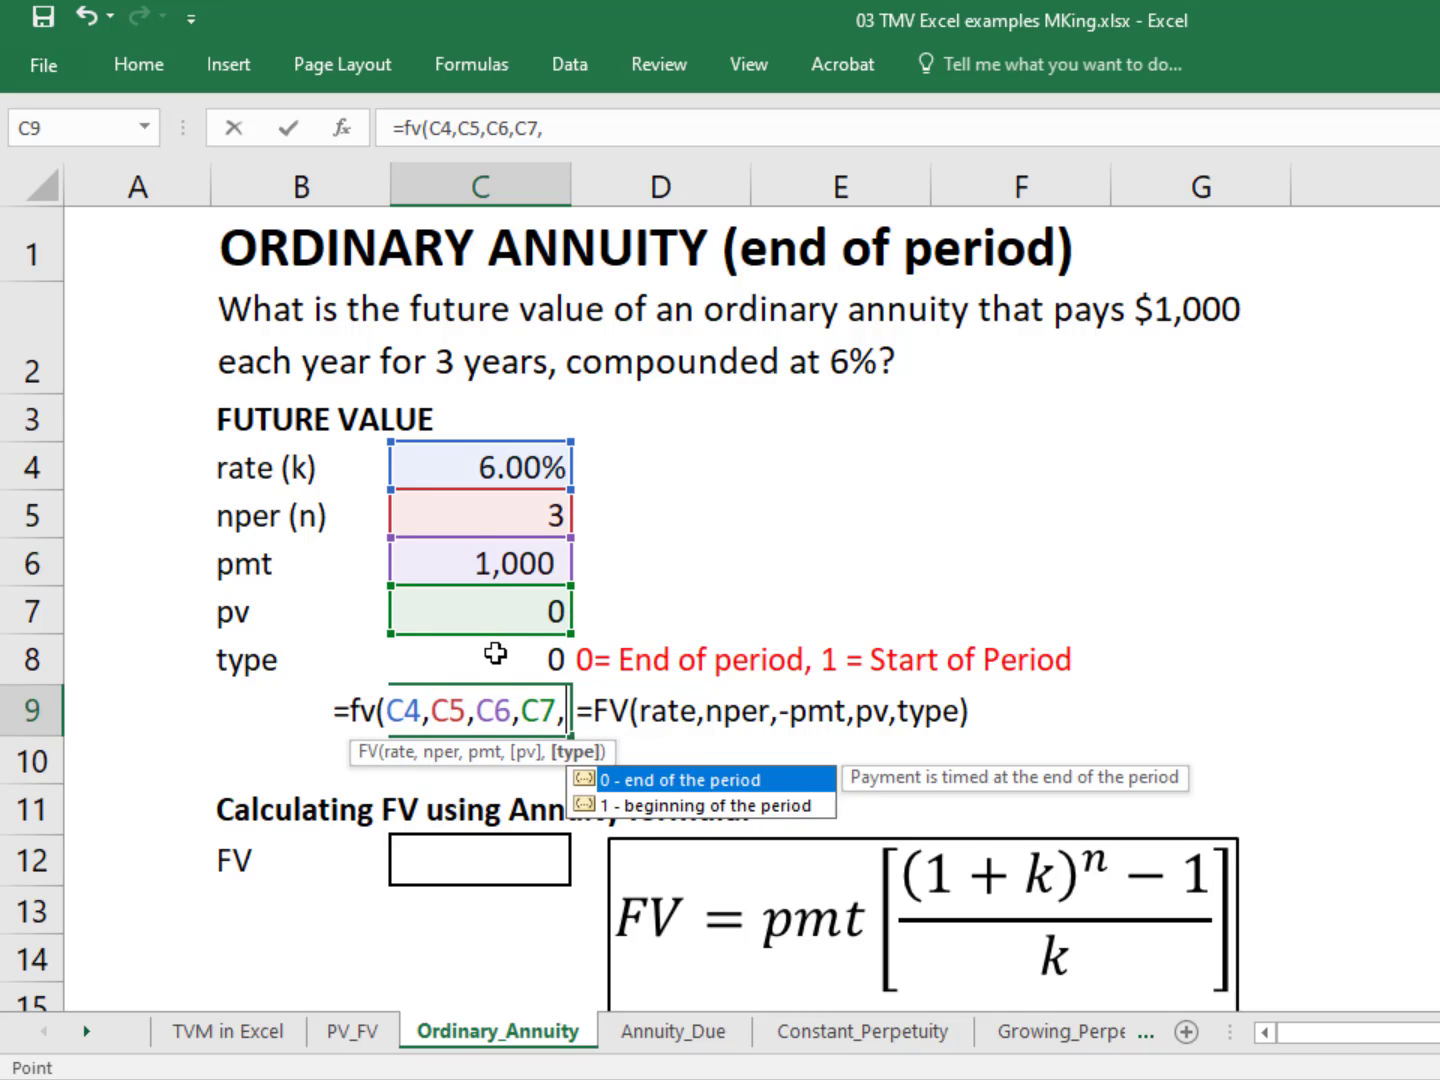
click(496, 653)
text())
key(Return)
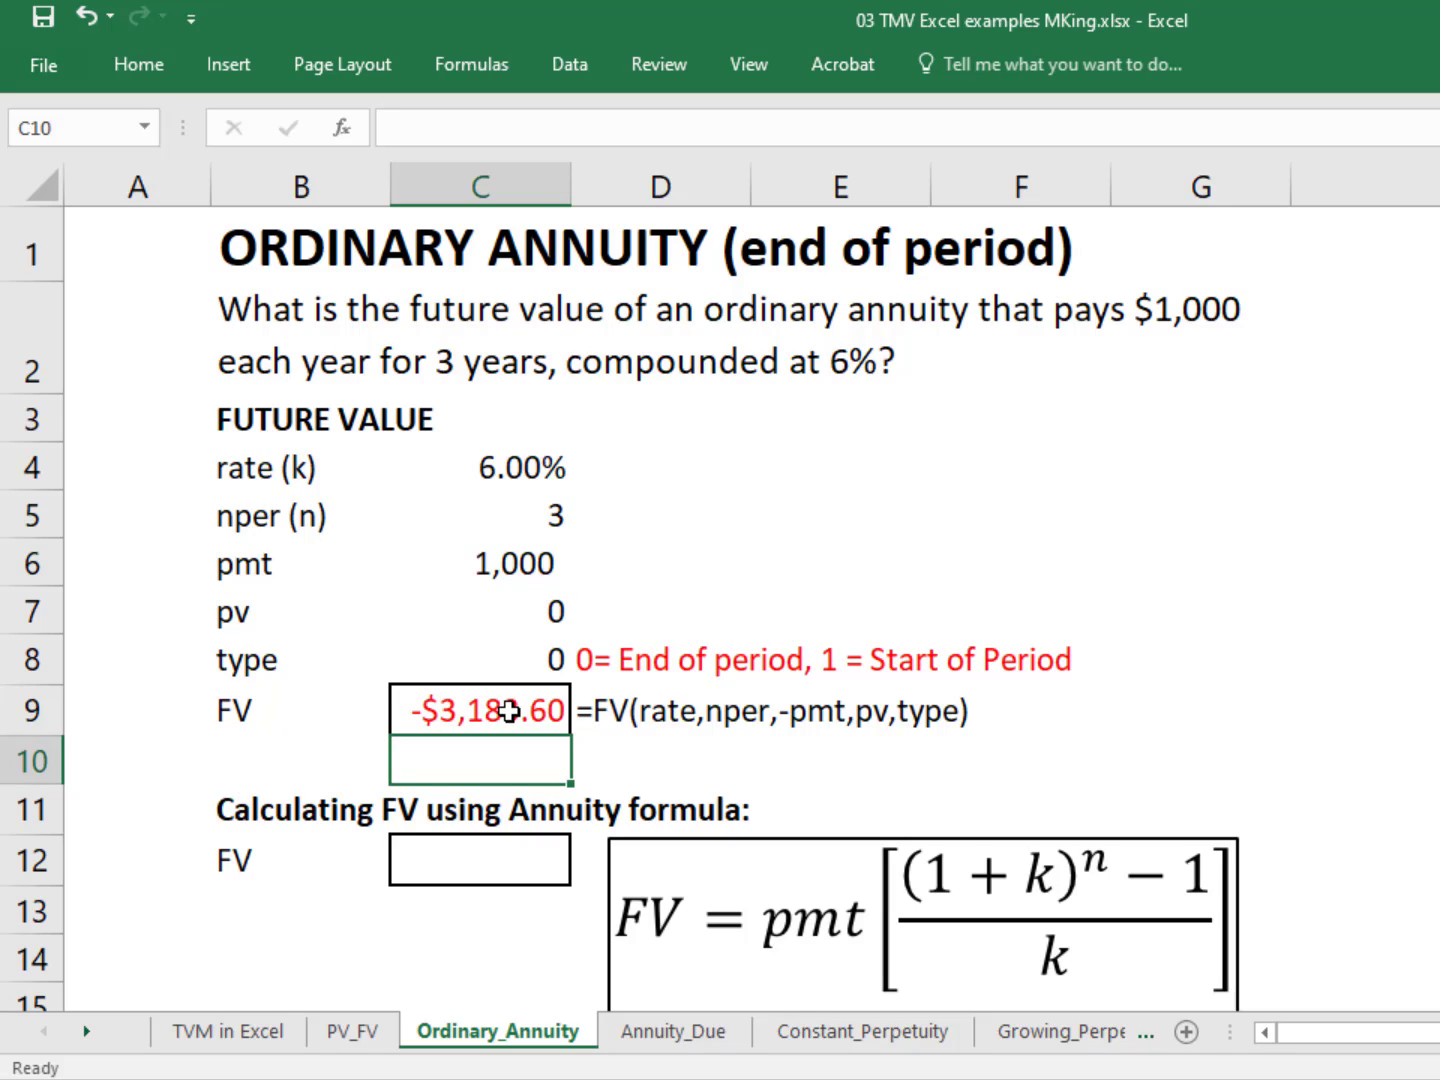
- Try a payment of -1000 in the future value section's pmt cell, C6
click(556, 558)
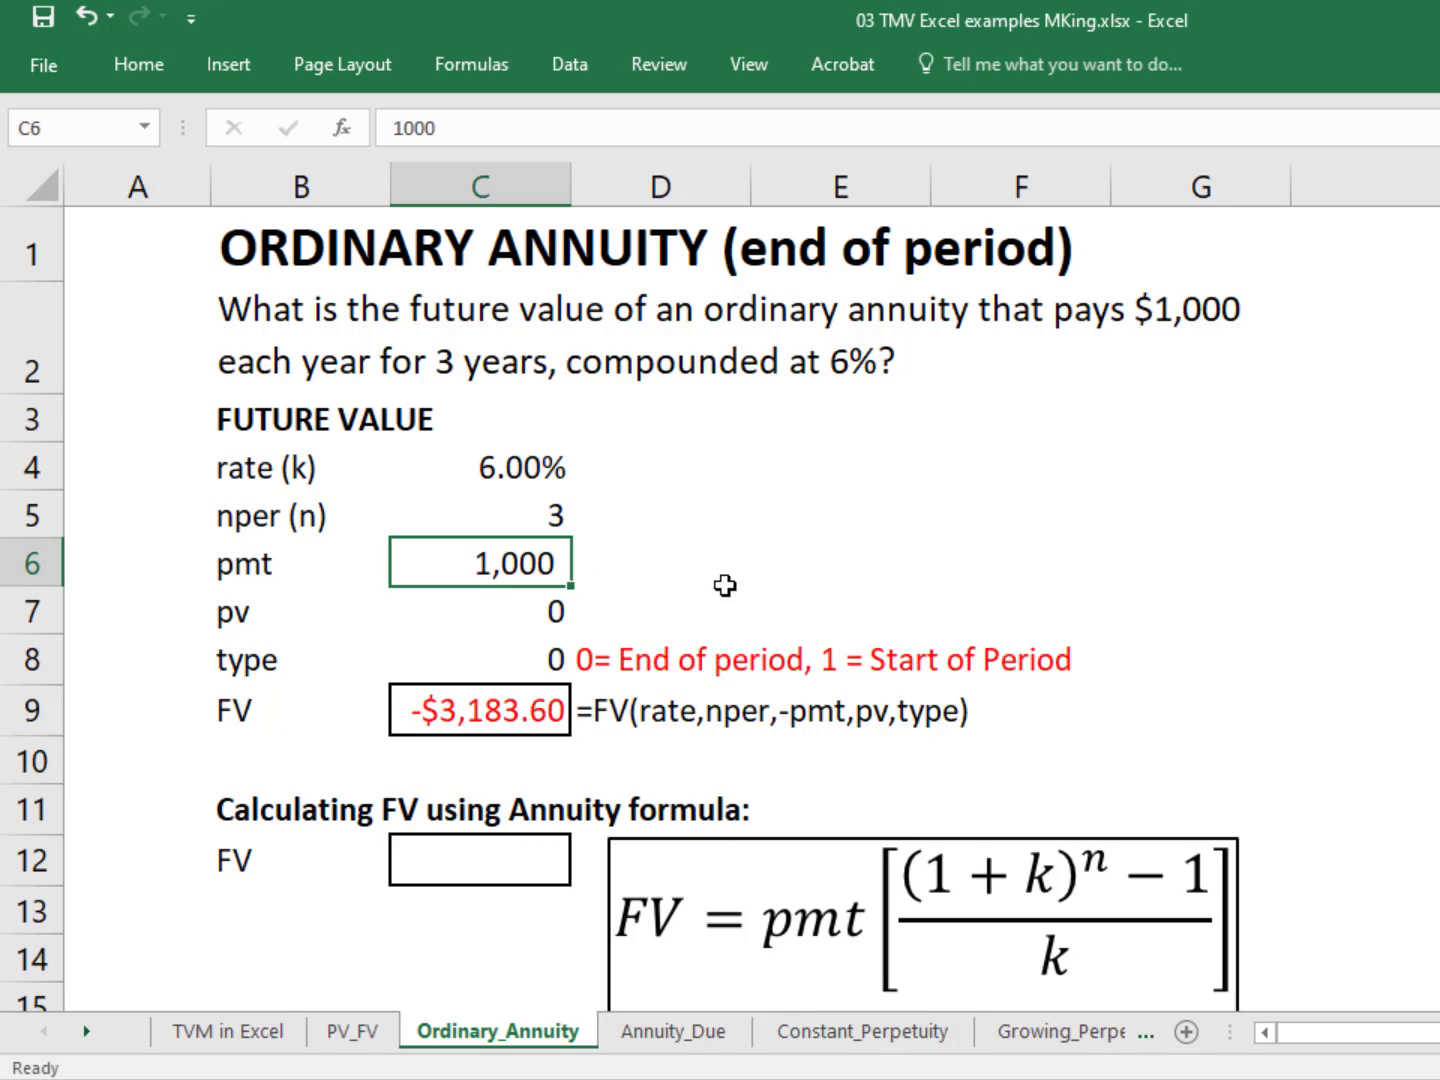
text(-1000)
key(Return)
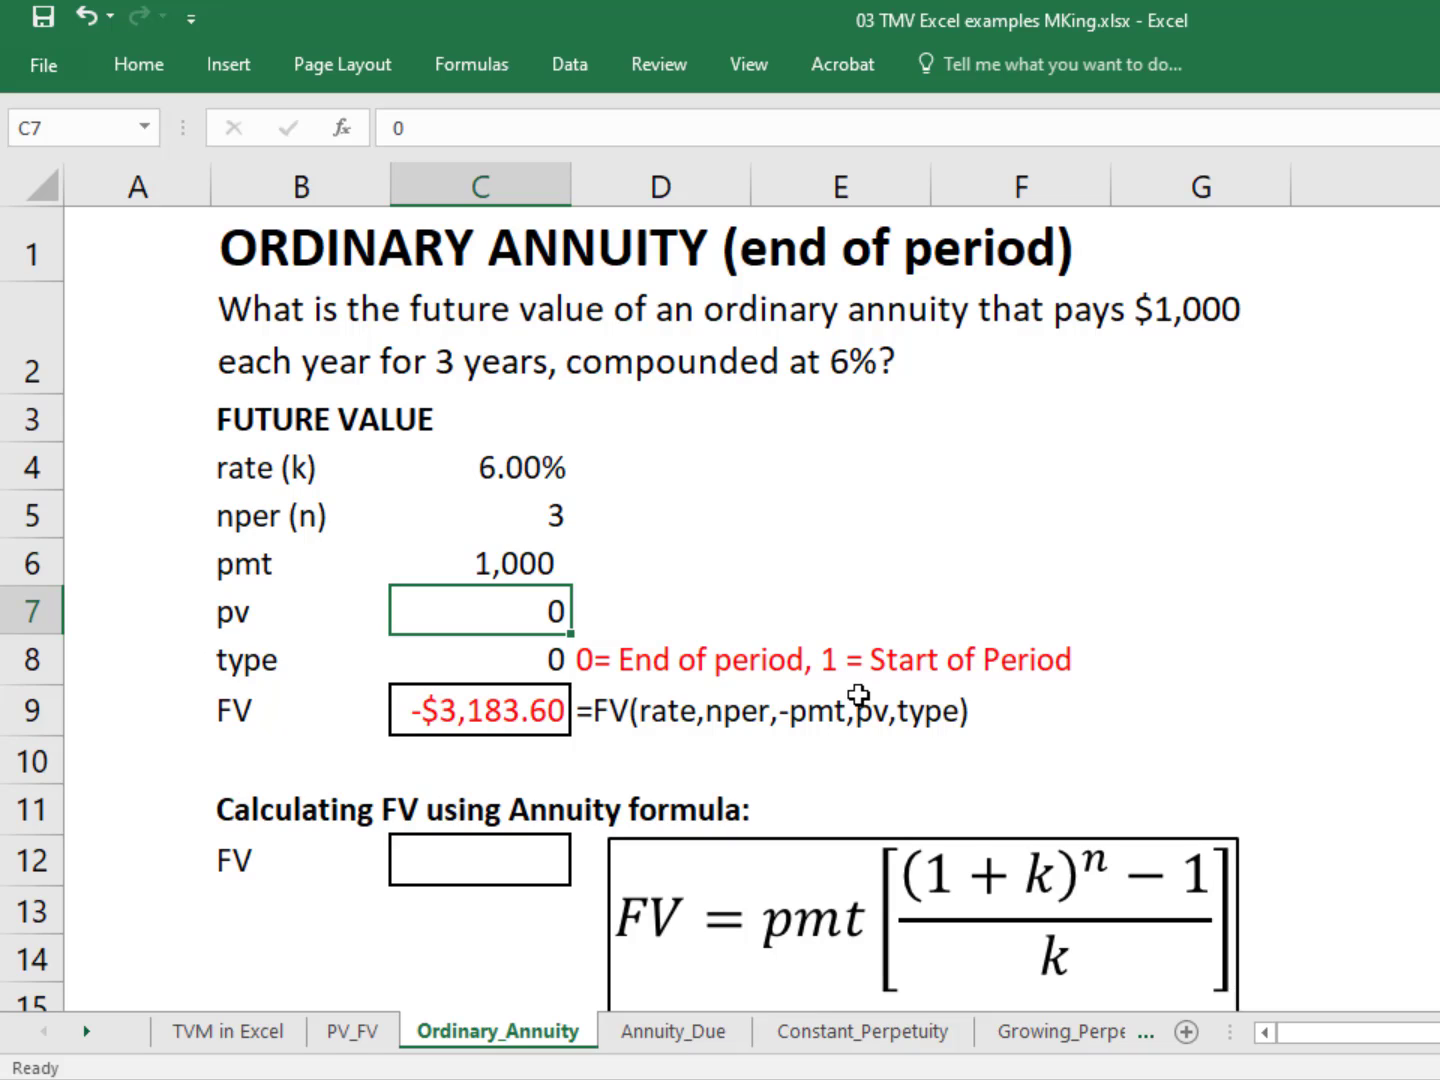
- Calculate the future value in C12 from the annuity formula, entering =C6*((1+C4)^C5-1)/C4
click(494, 873)
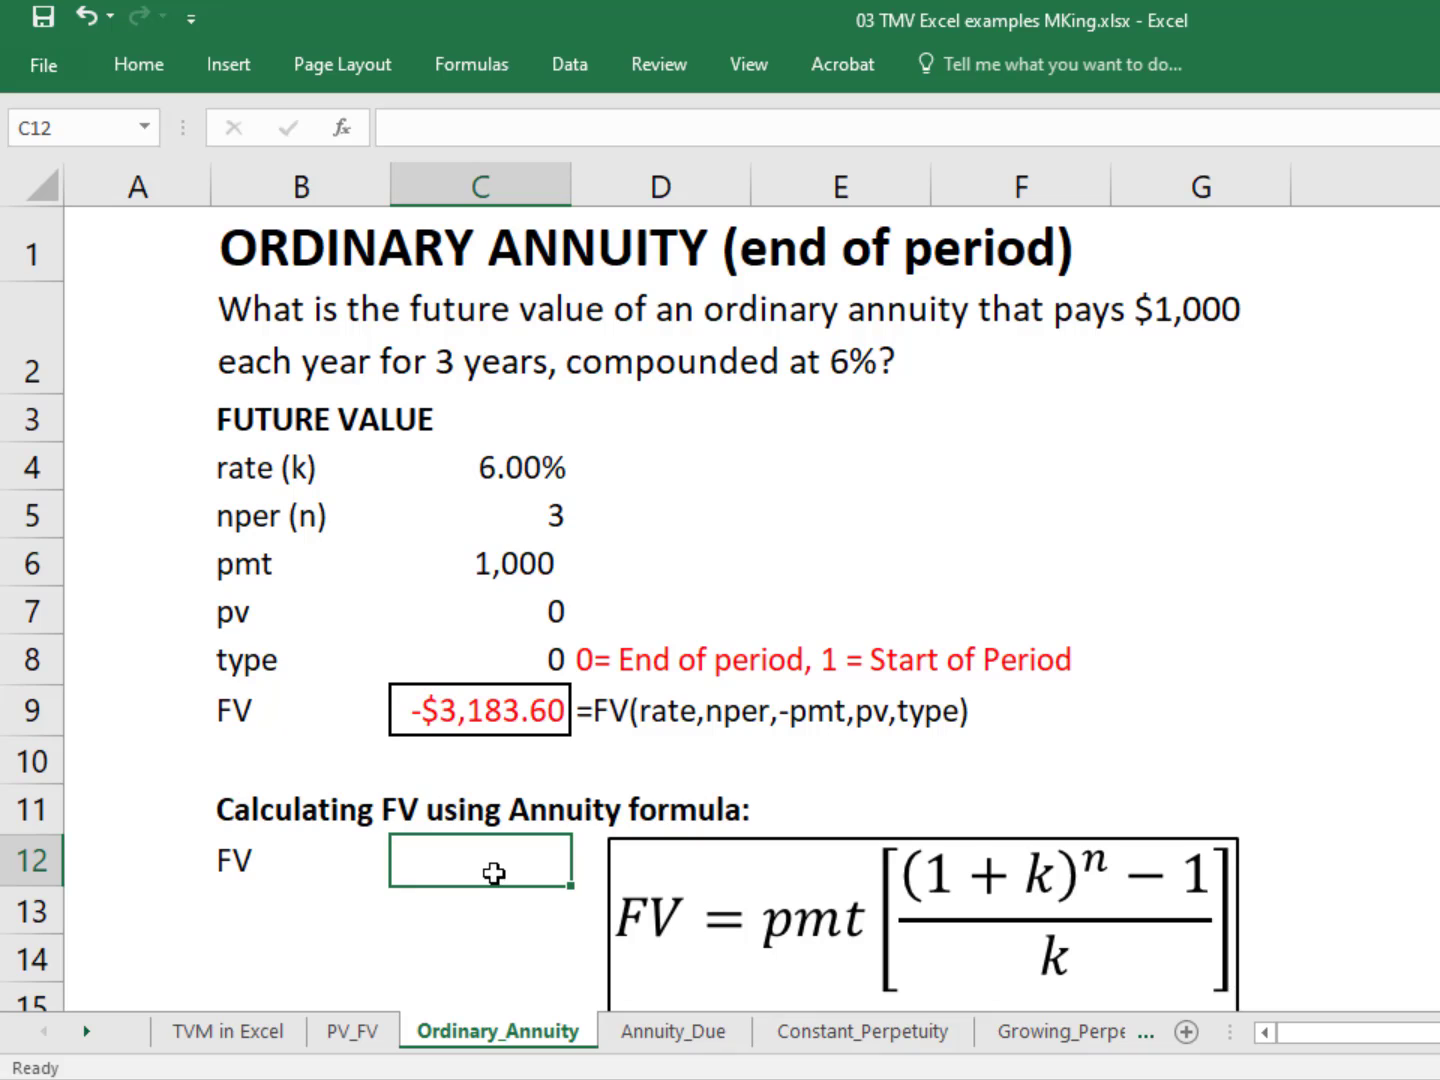
text(=)
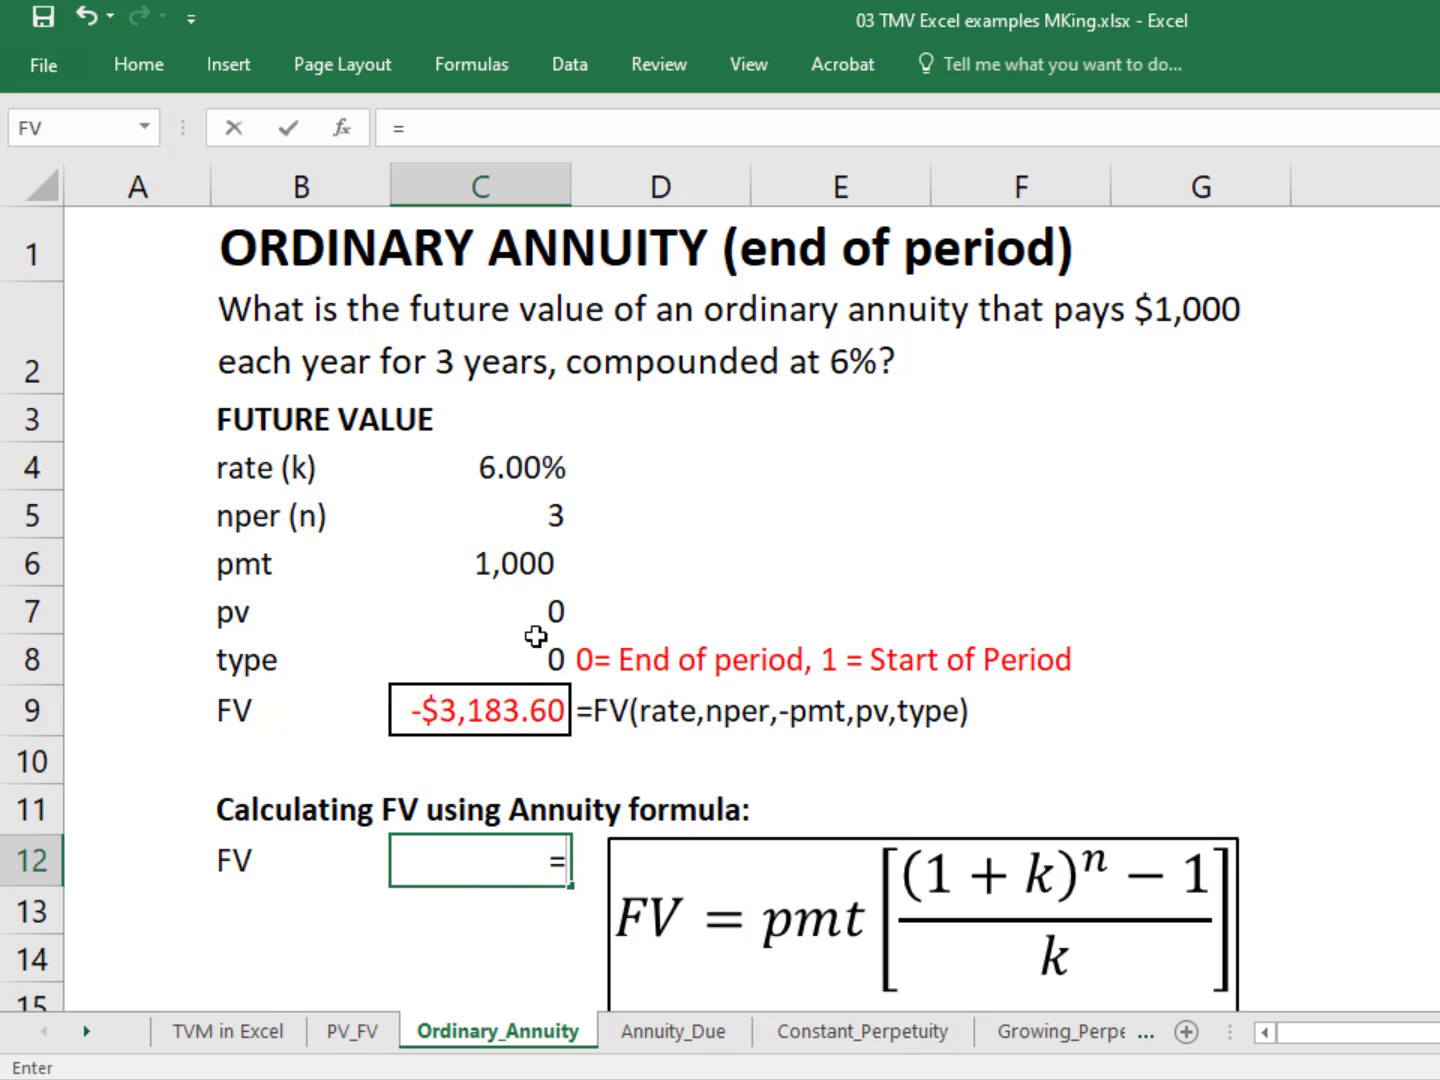
click(532, 561)
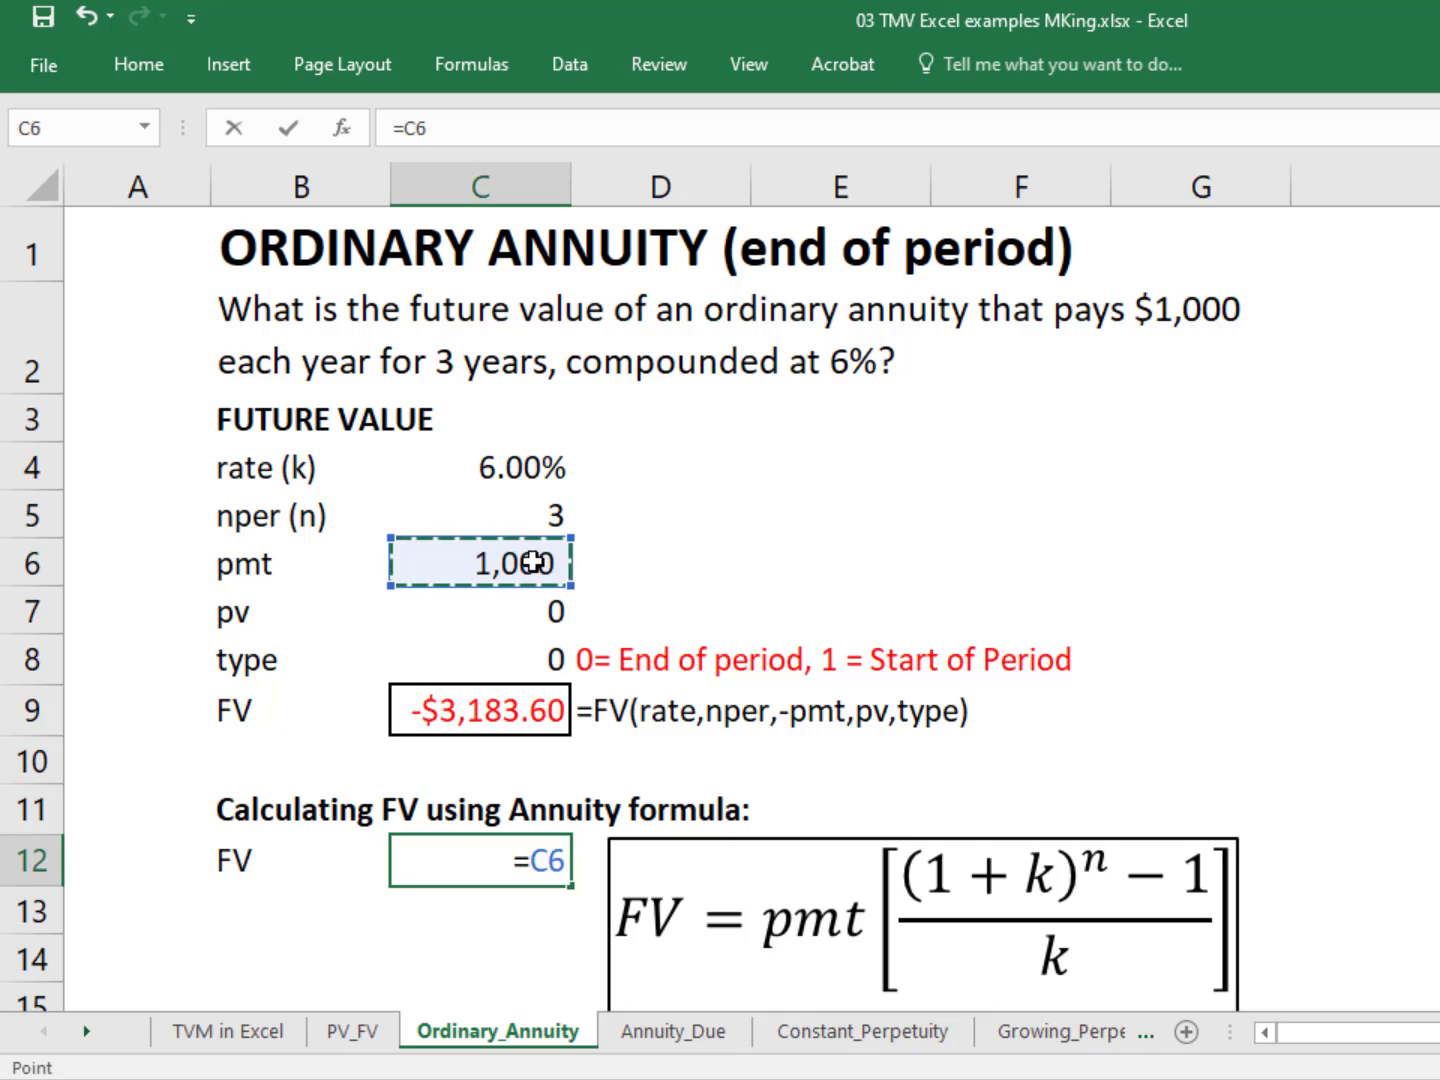
text(*)
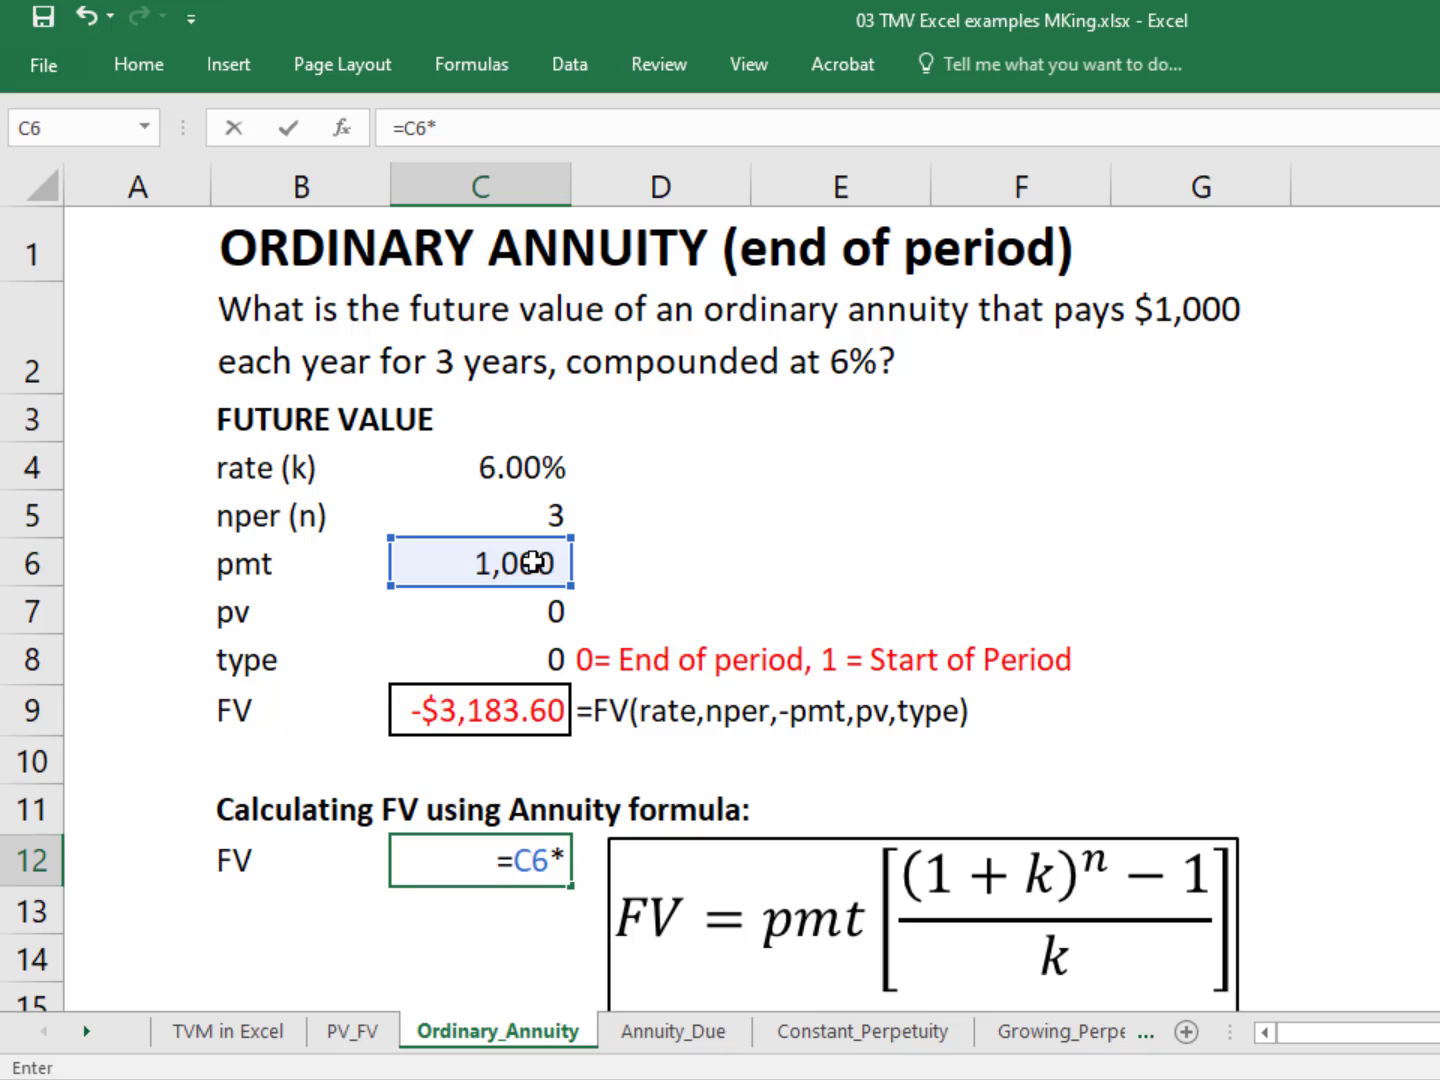
text((()
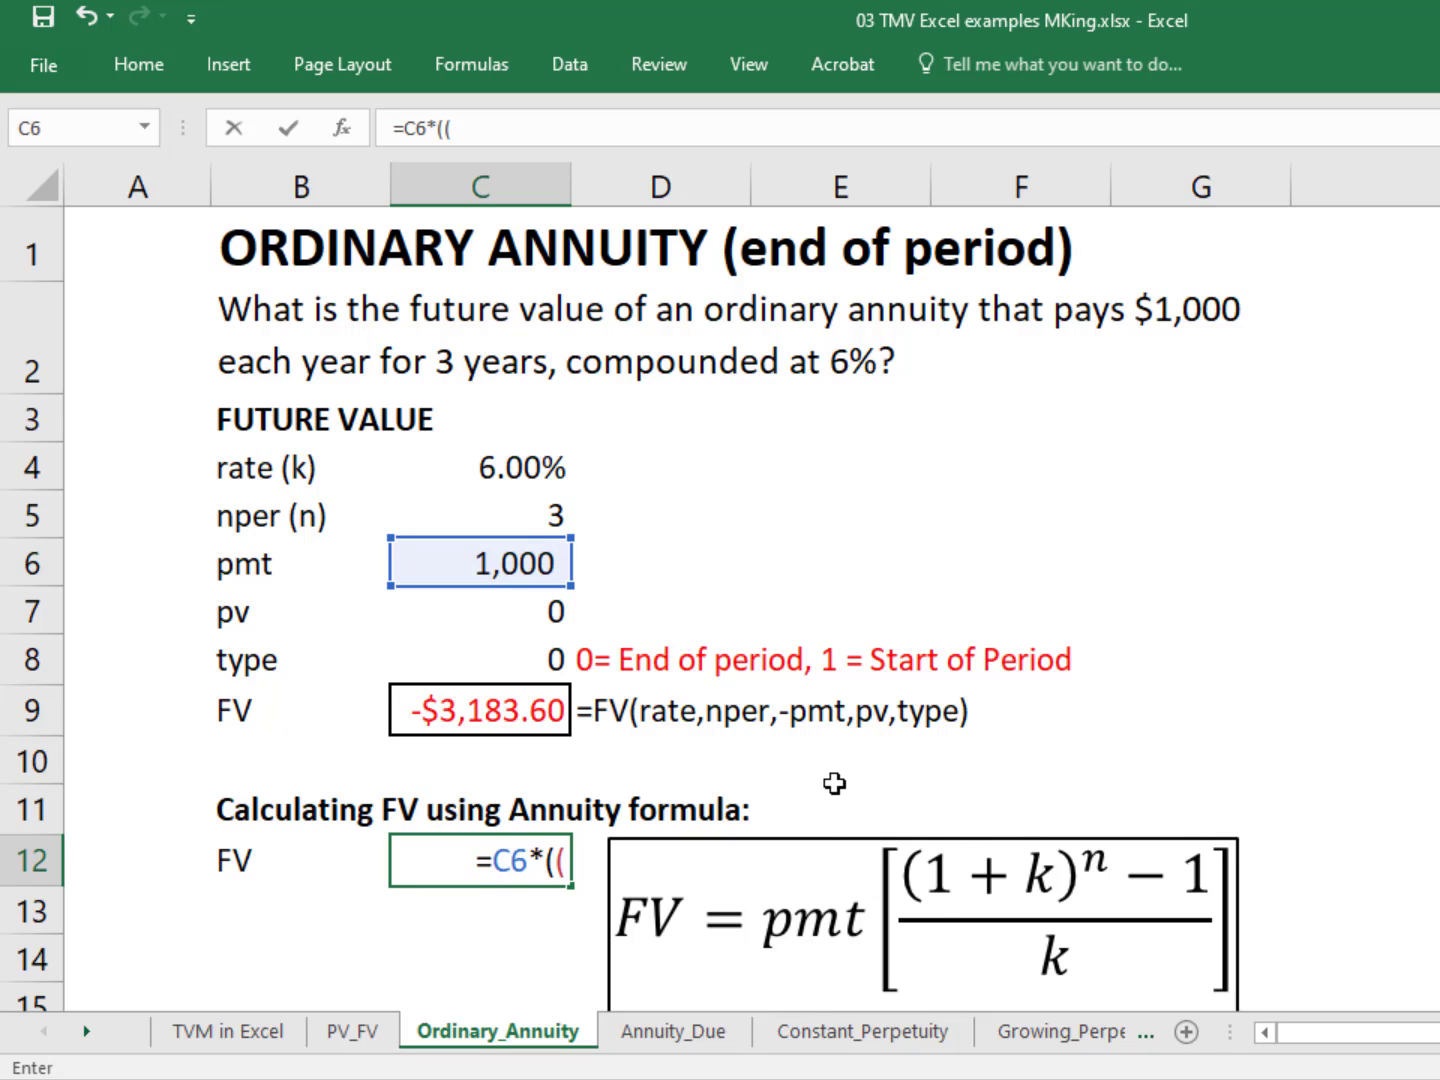
text(1+)
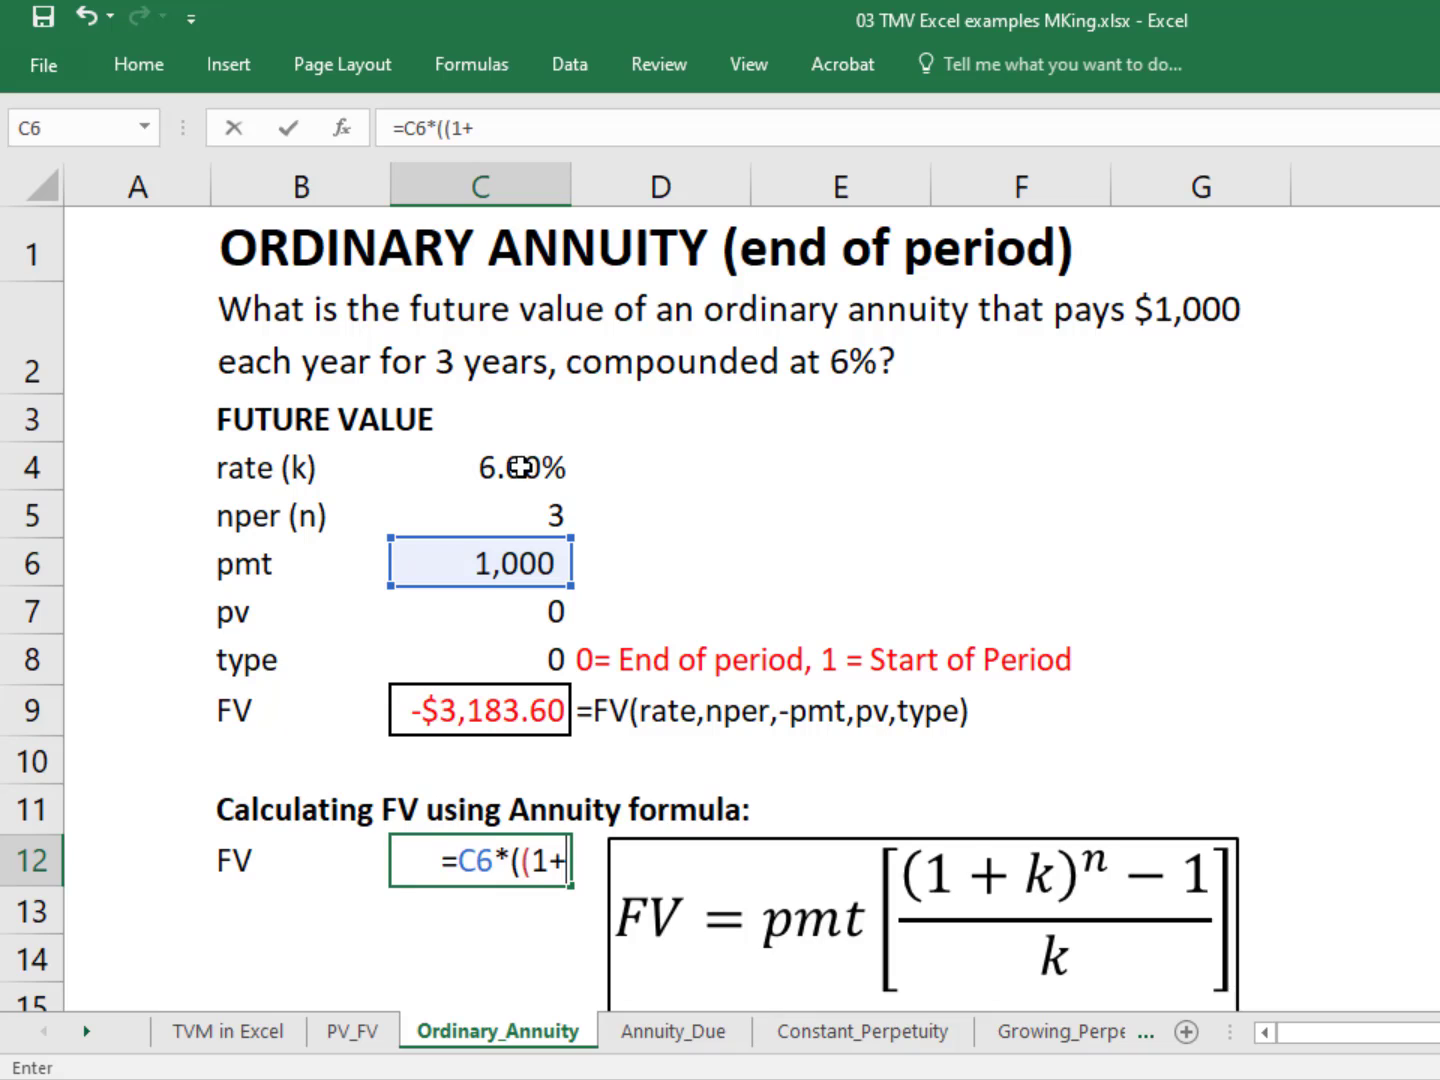
click(520, 467)
text())
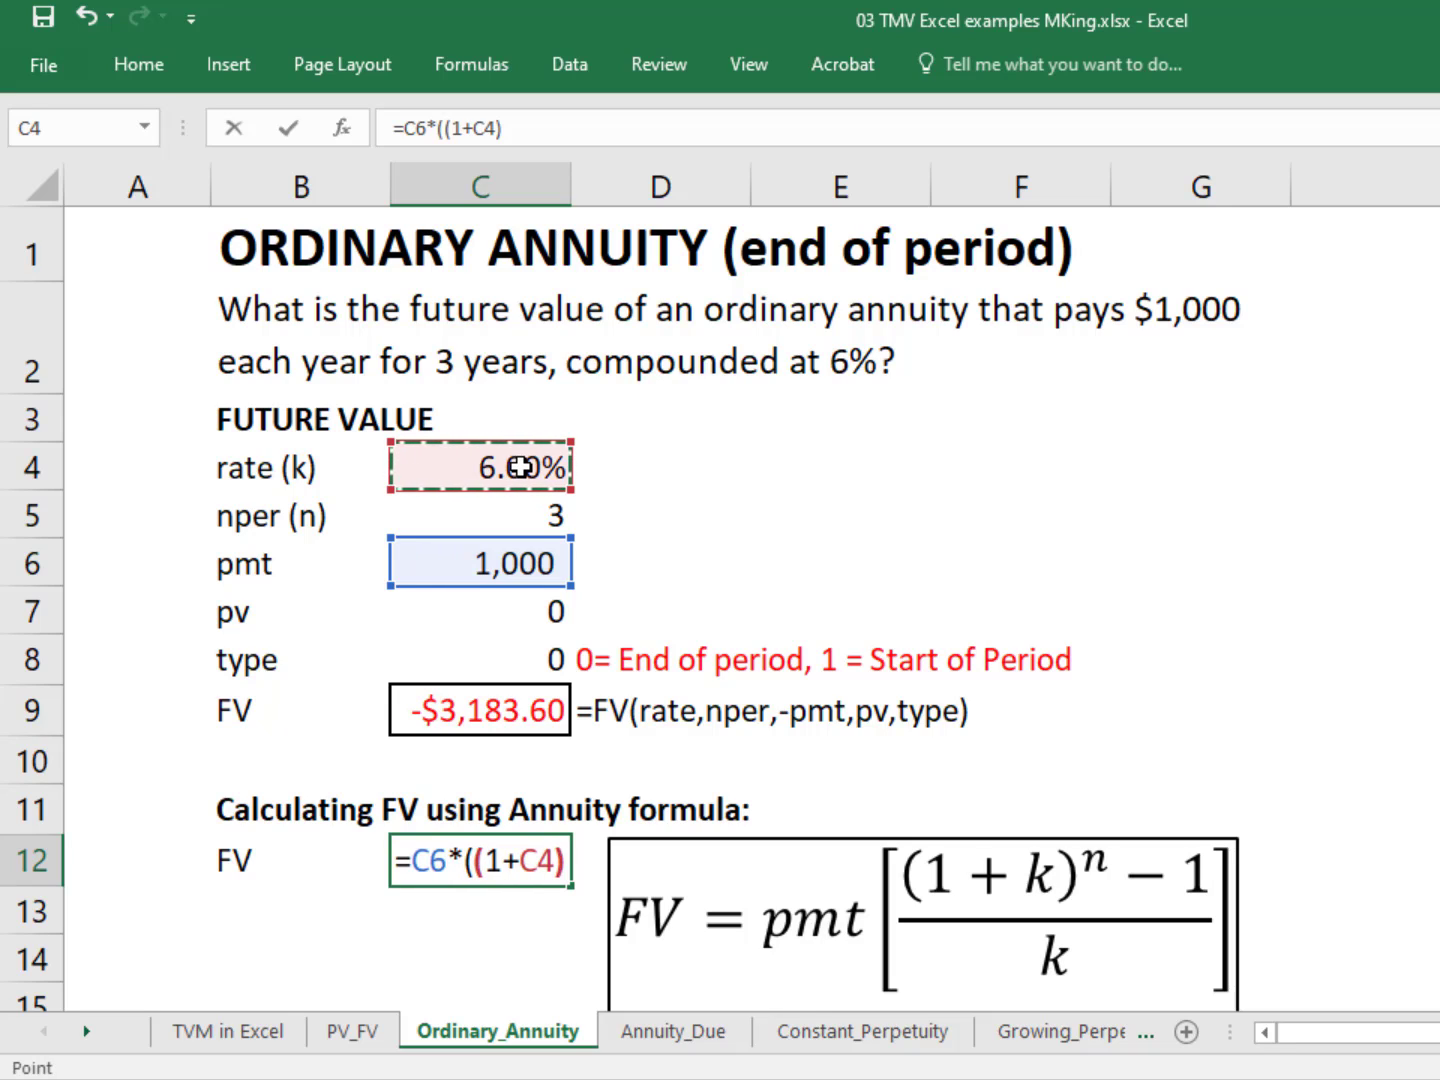
text(^)
click(513, 511)
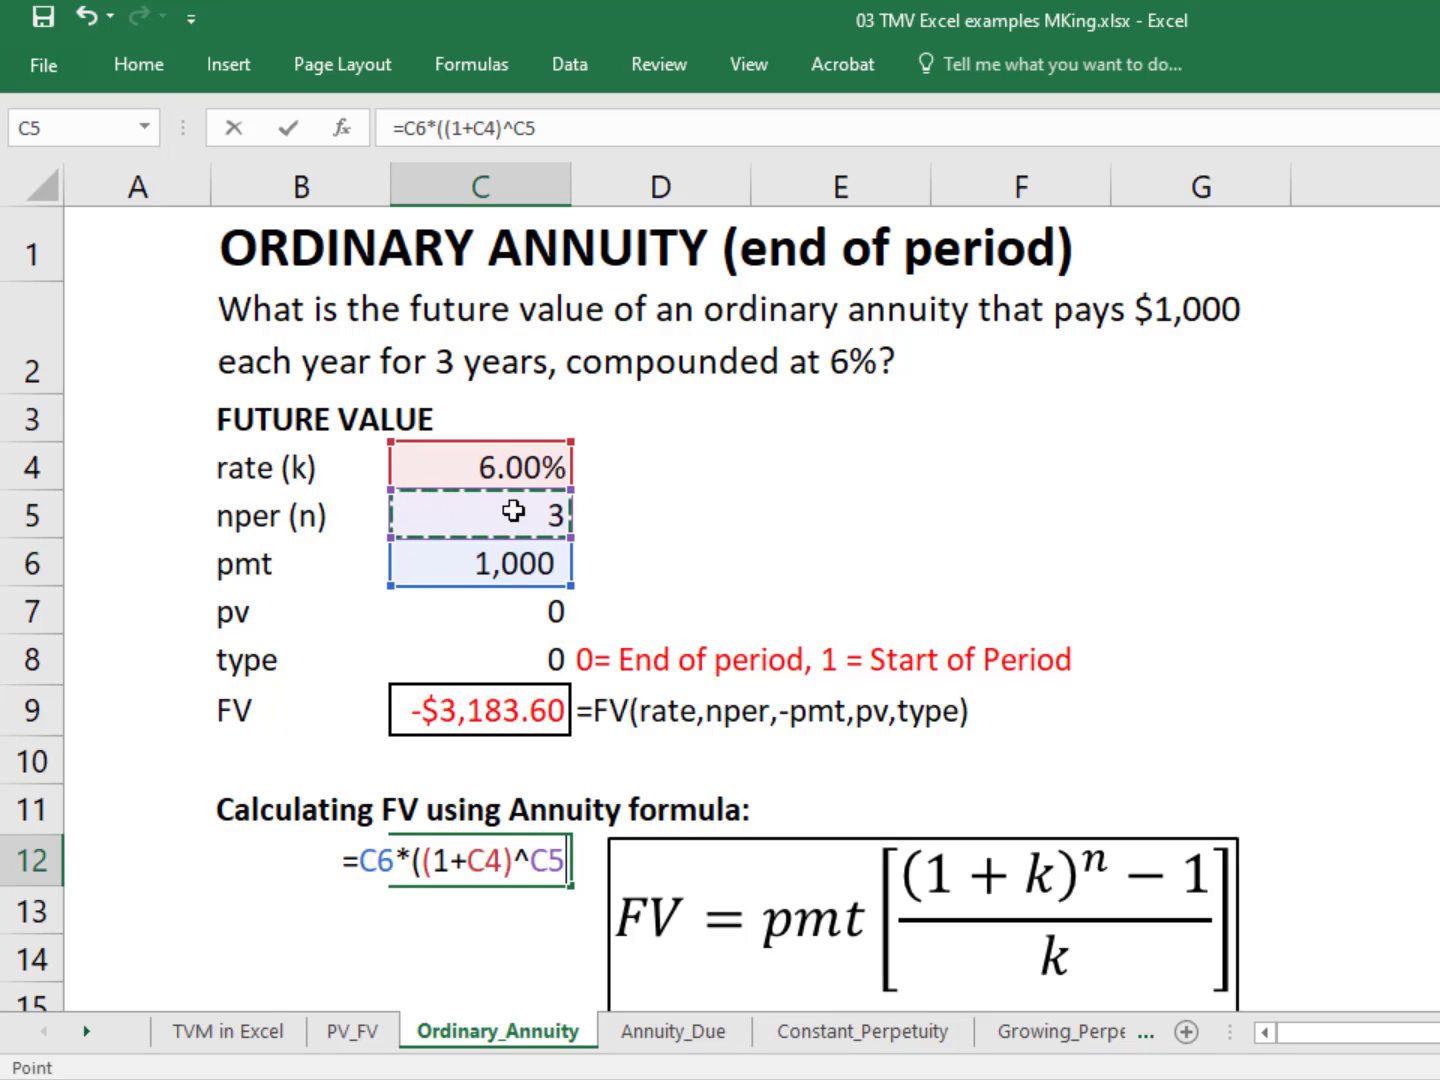
text(-1)
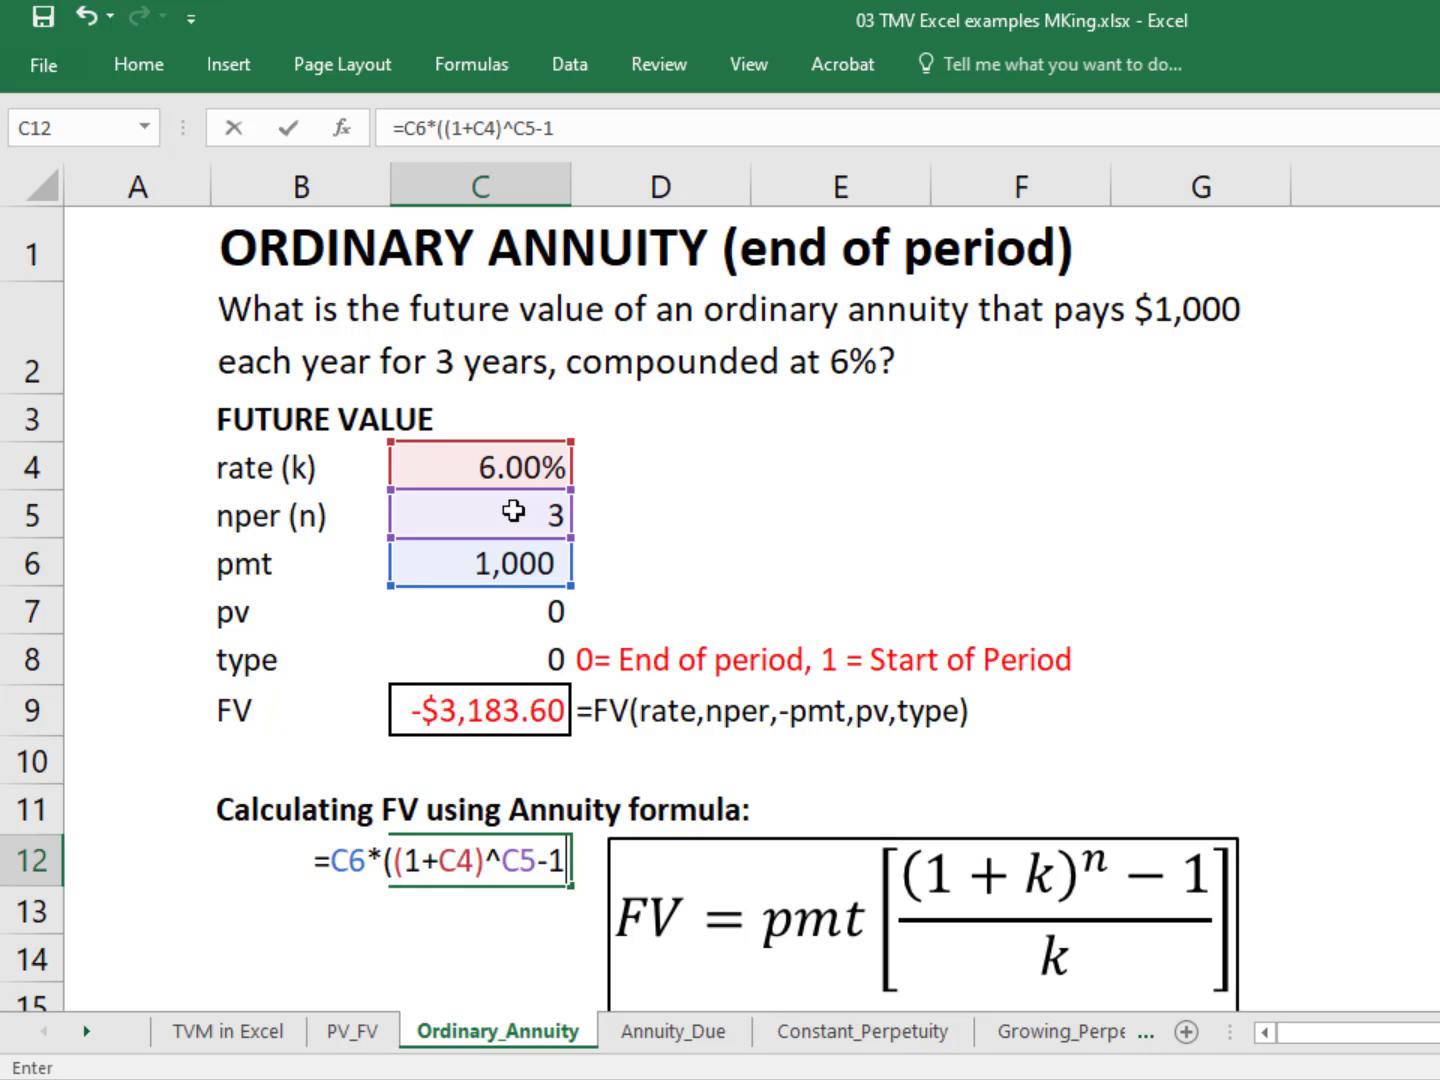
text())
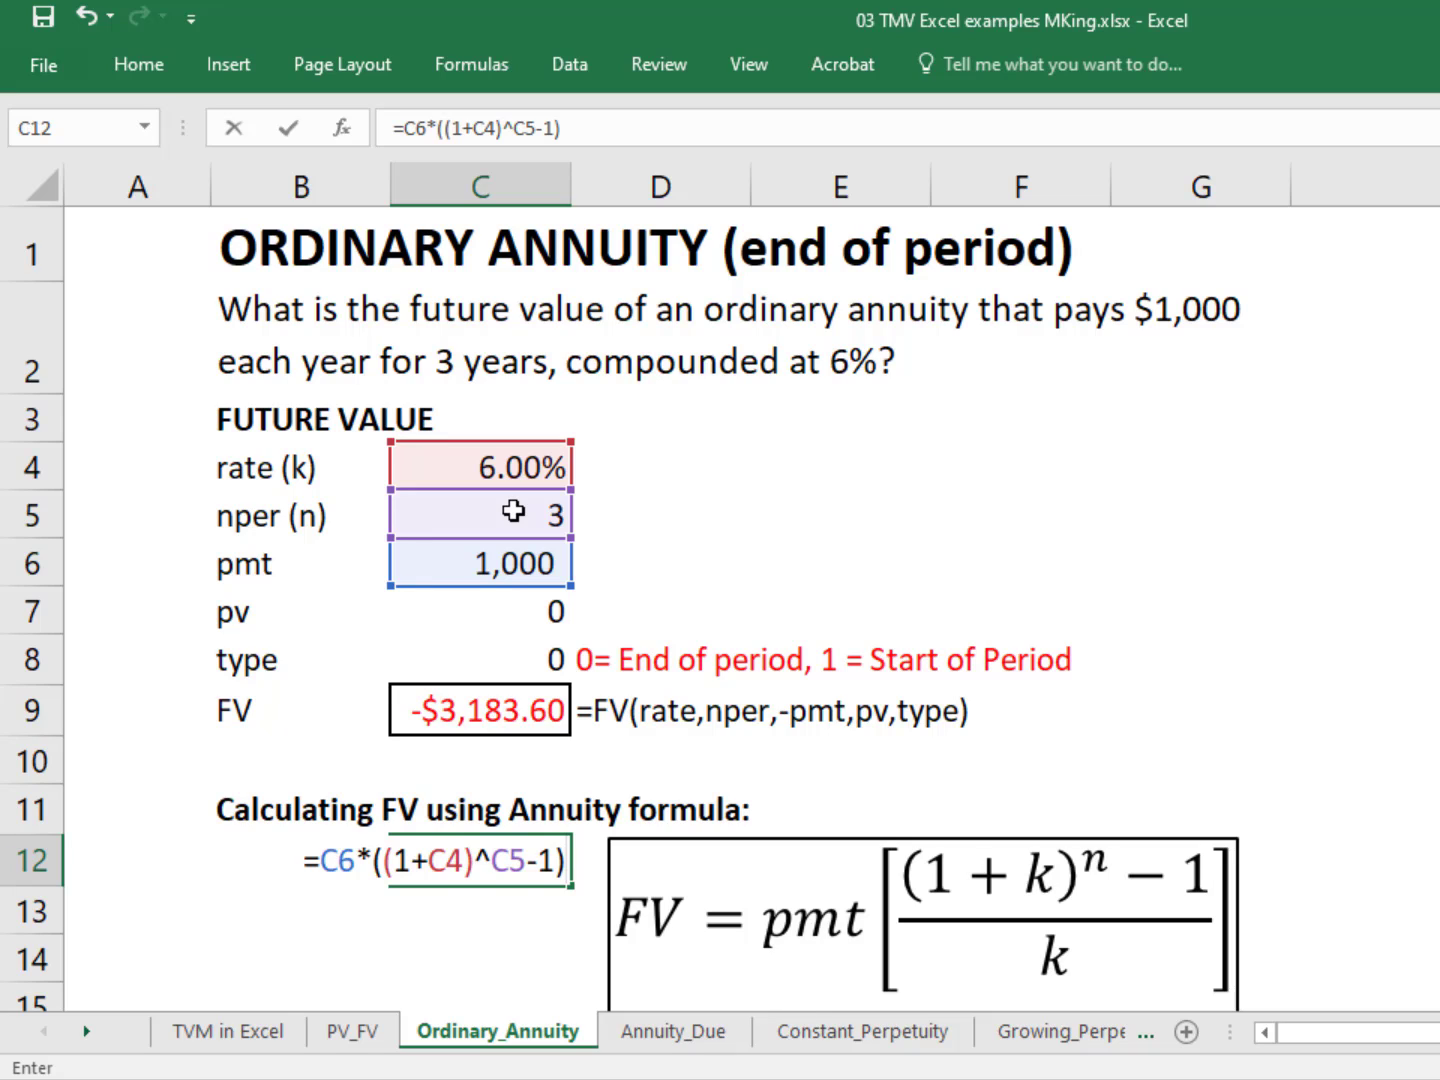
text(/)
click(517, 463)
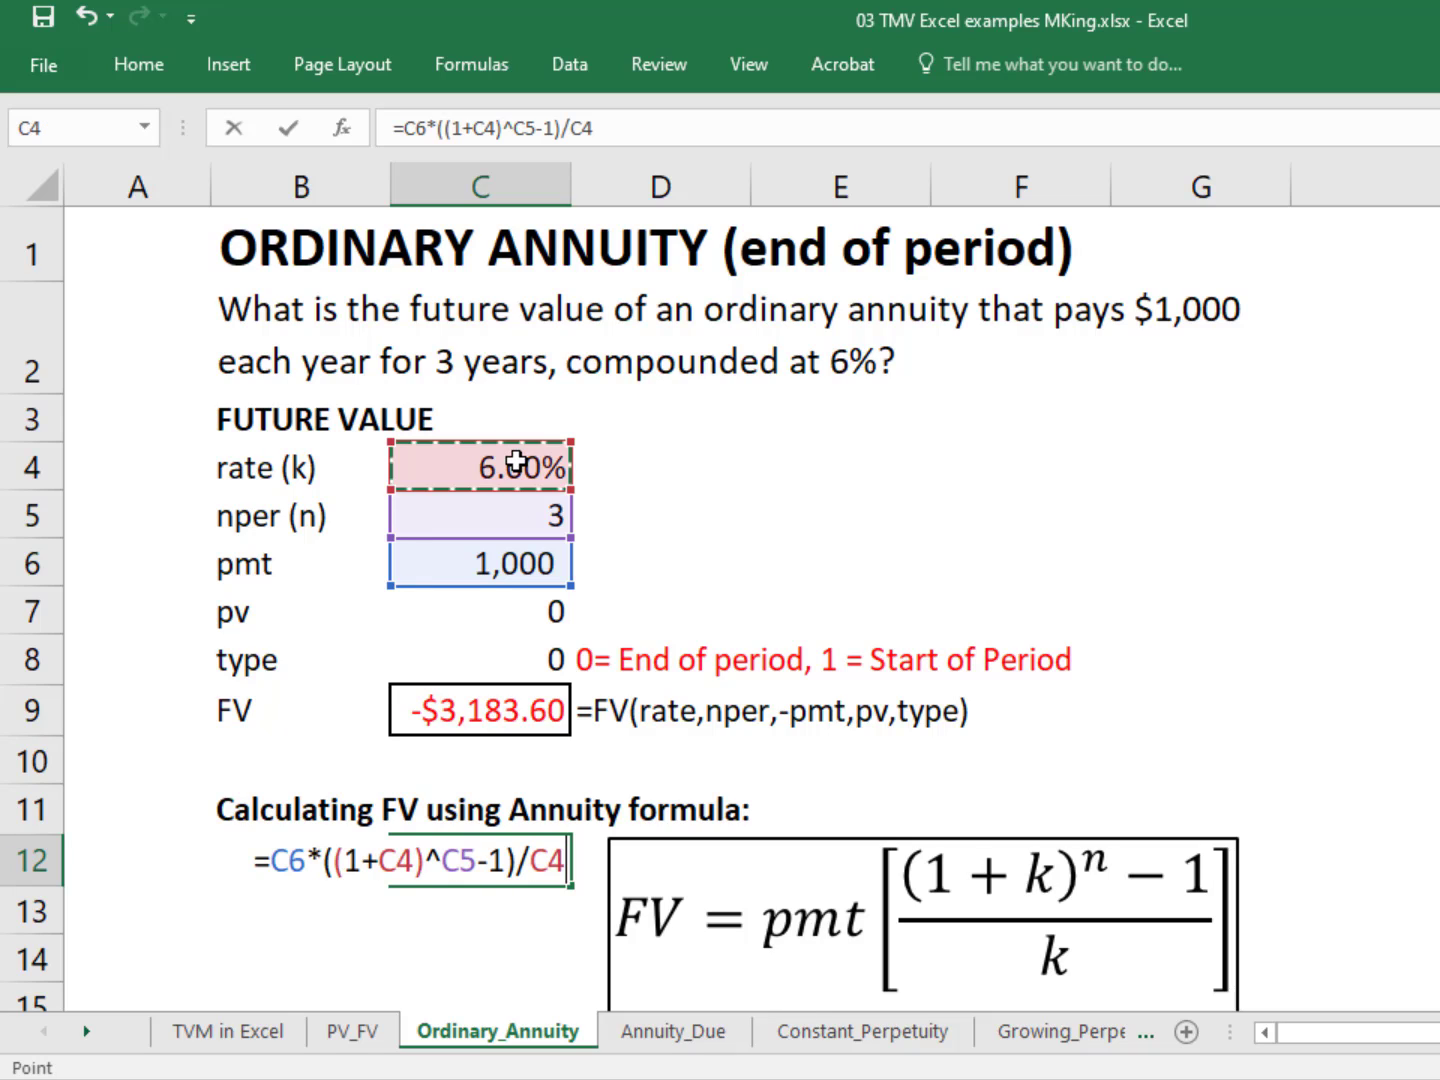
key(Return)
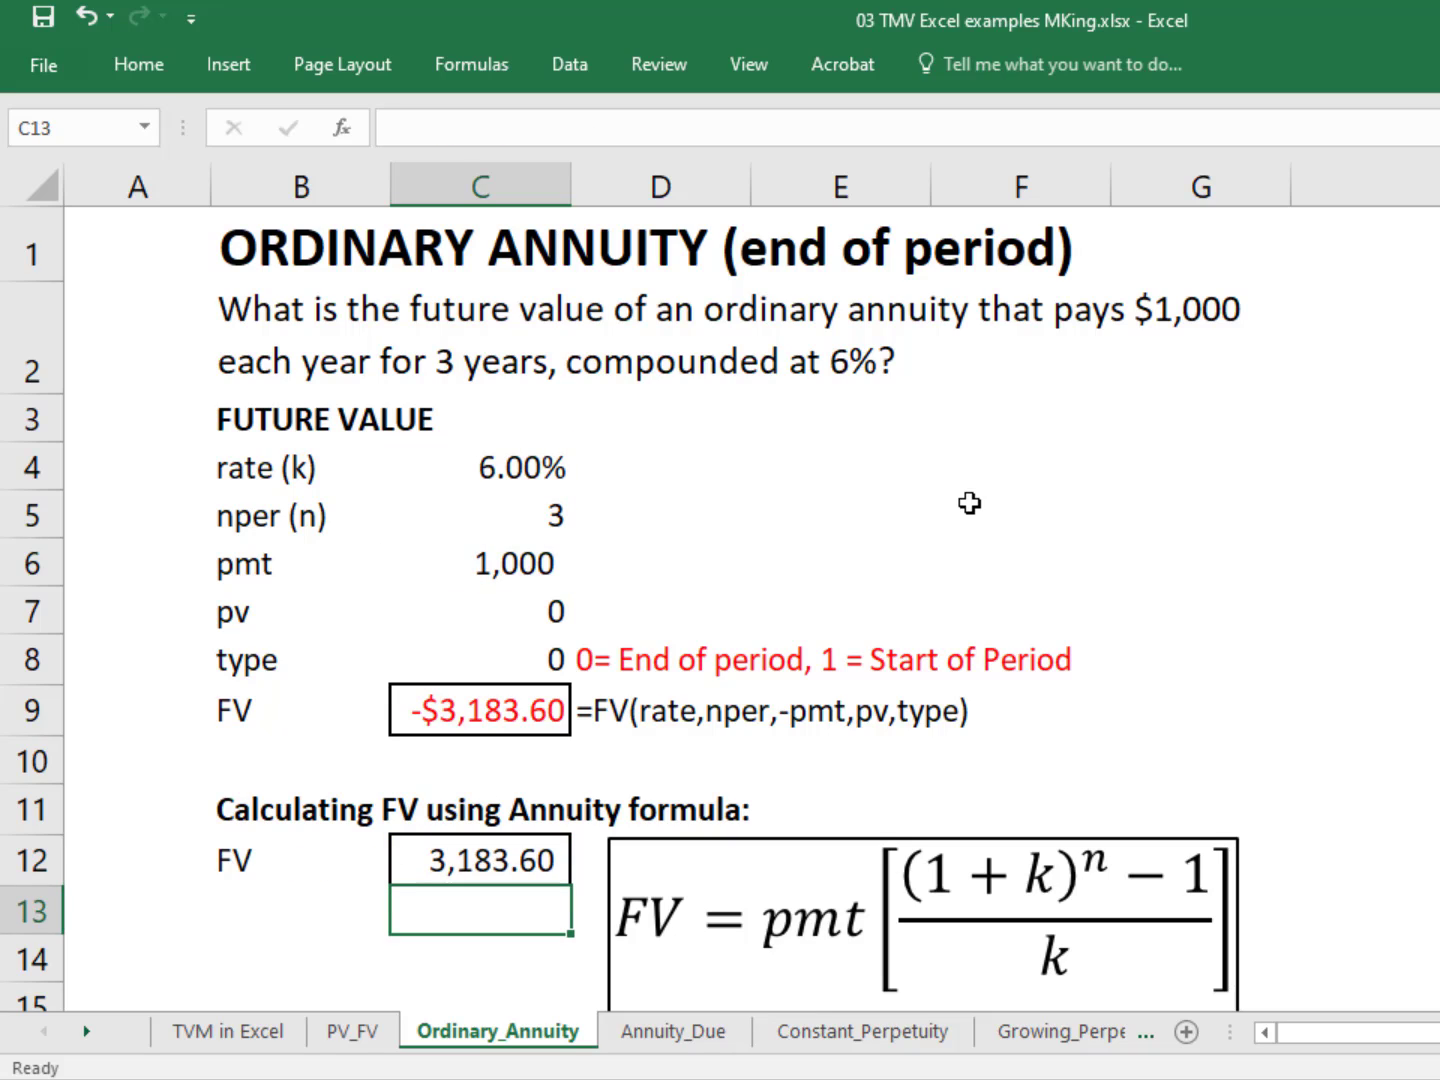
key(Up)
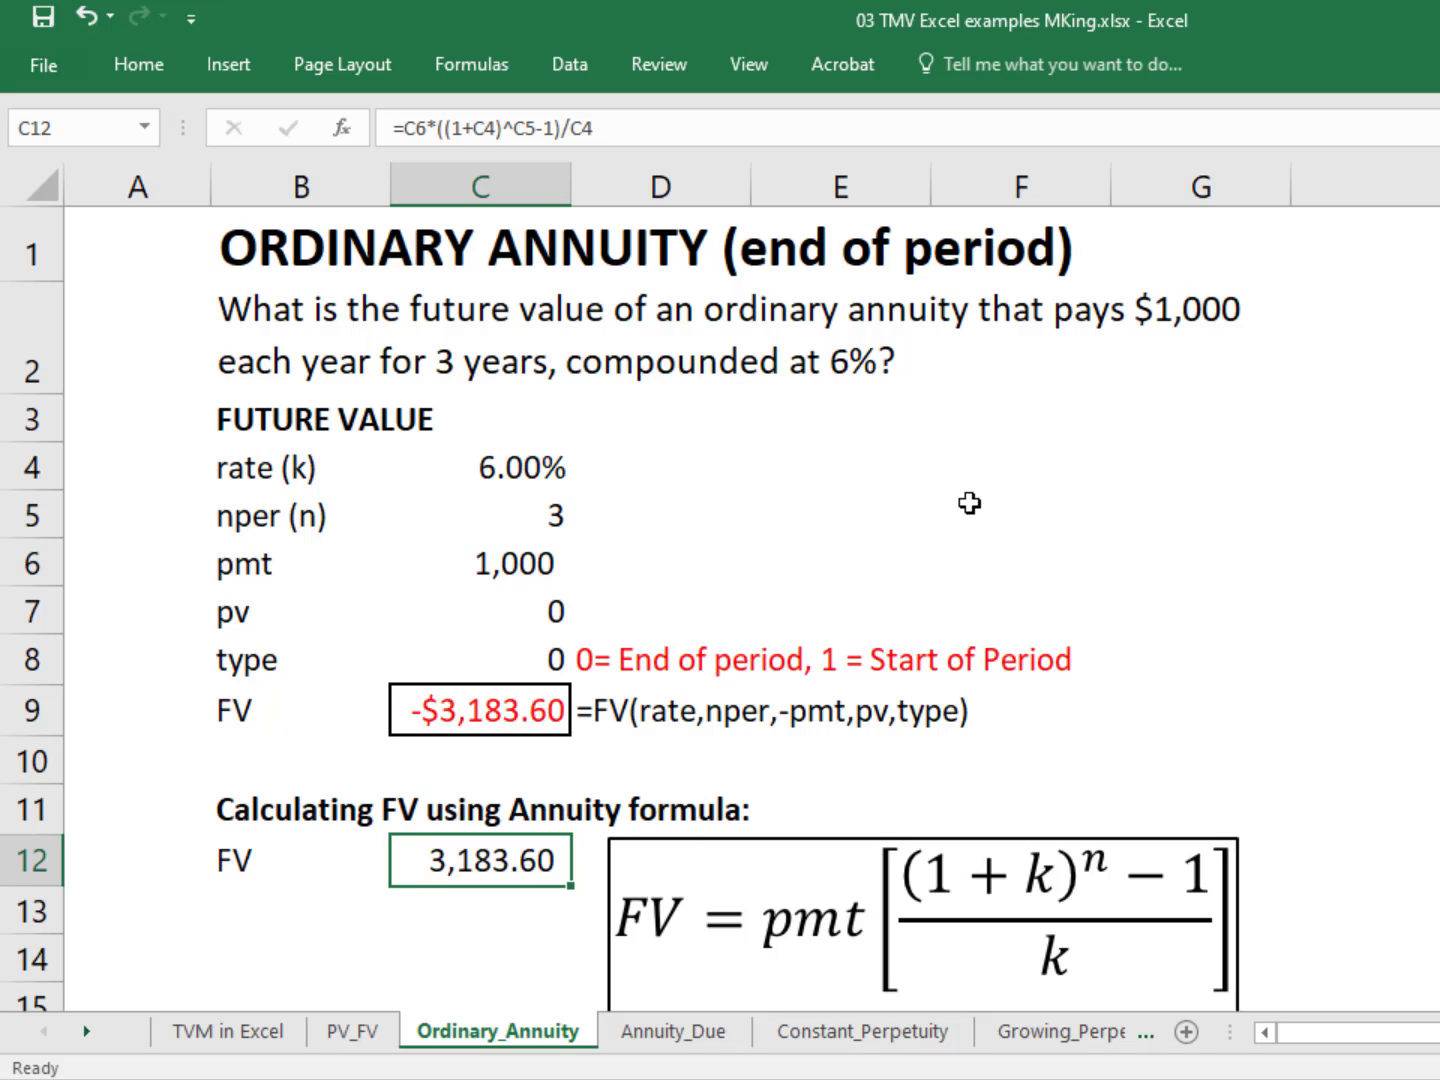
- Fill in the present value inputs in J4:J8: rate 6%, nper 3, pmt 1000, FV 0 and type 0
key(Right)
key(Right)
key(Right)
key(Right)
key(Right)
key(Right)
key(Right)
key(Right)
key(Right)
key(Right)
key(Right)
key(Right)
key(Right)
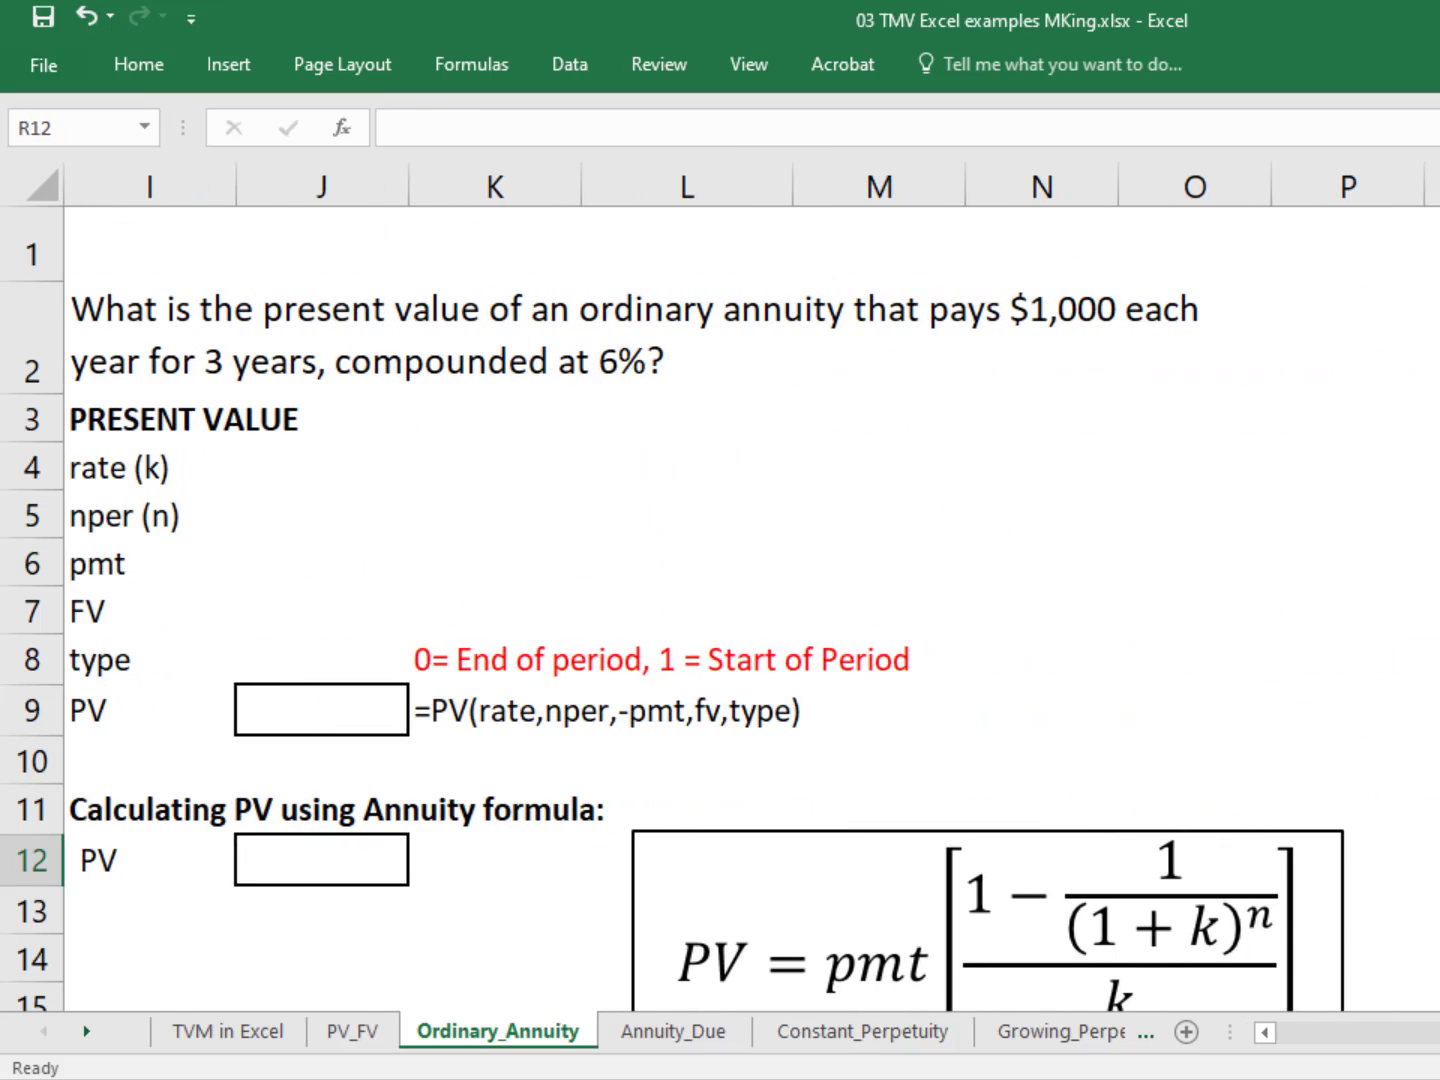
scroll(673, 608, down, 1)
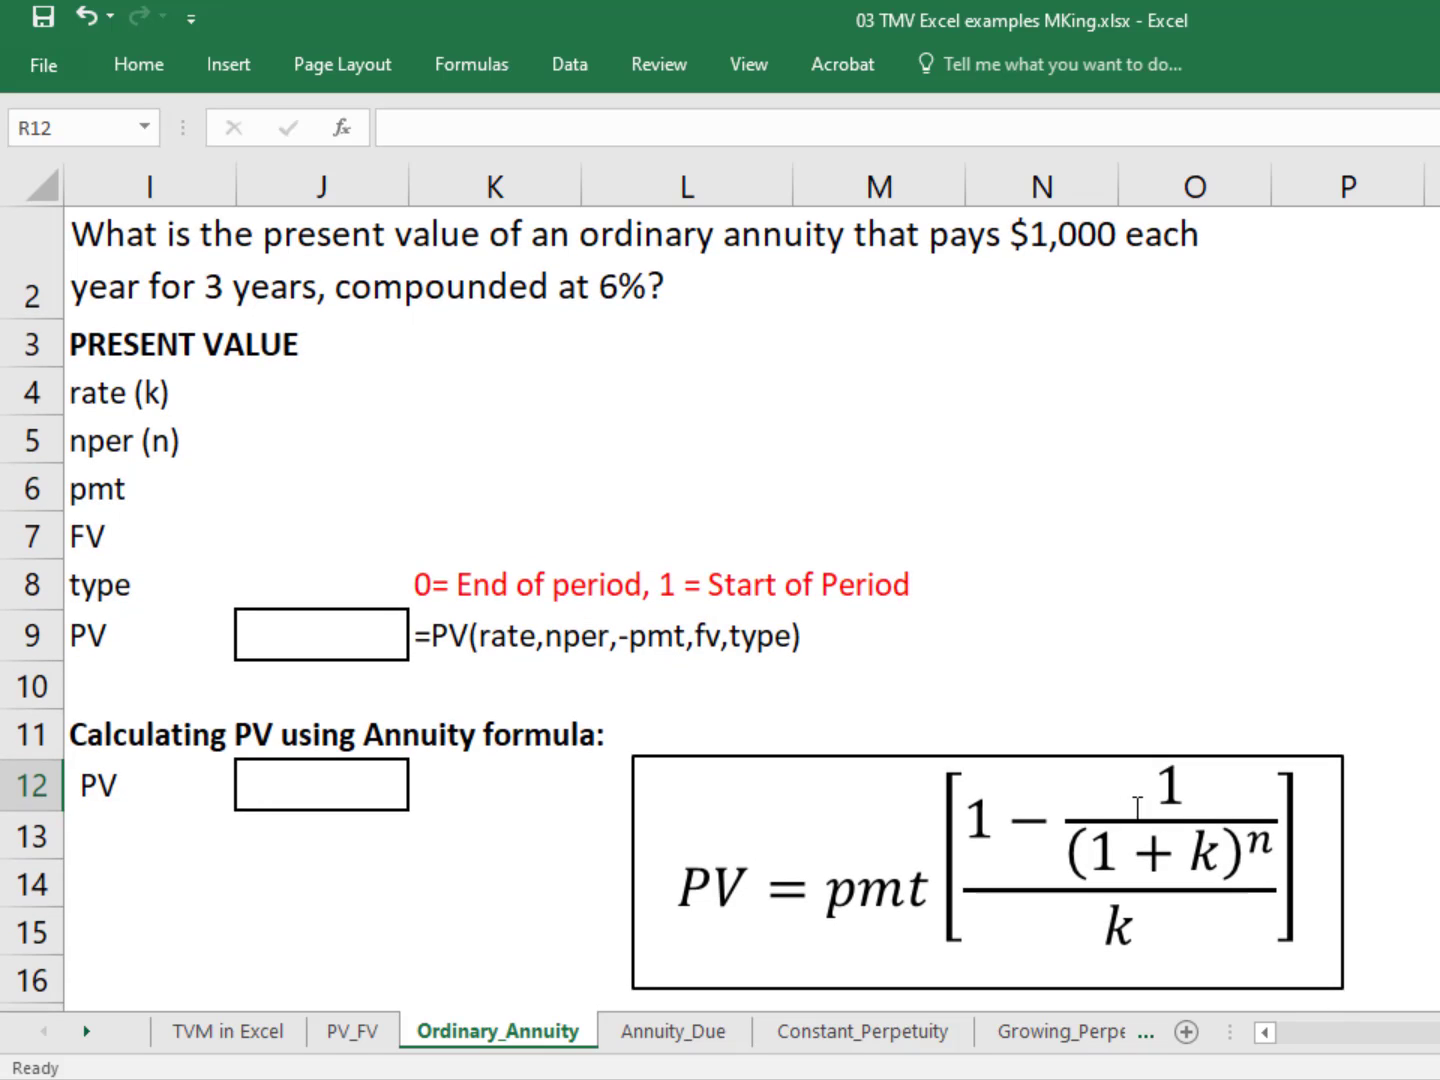
click(314, 393)
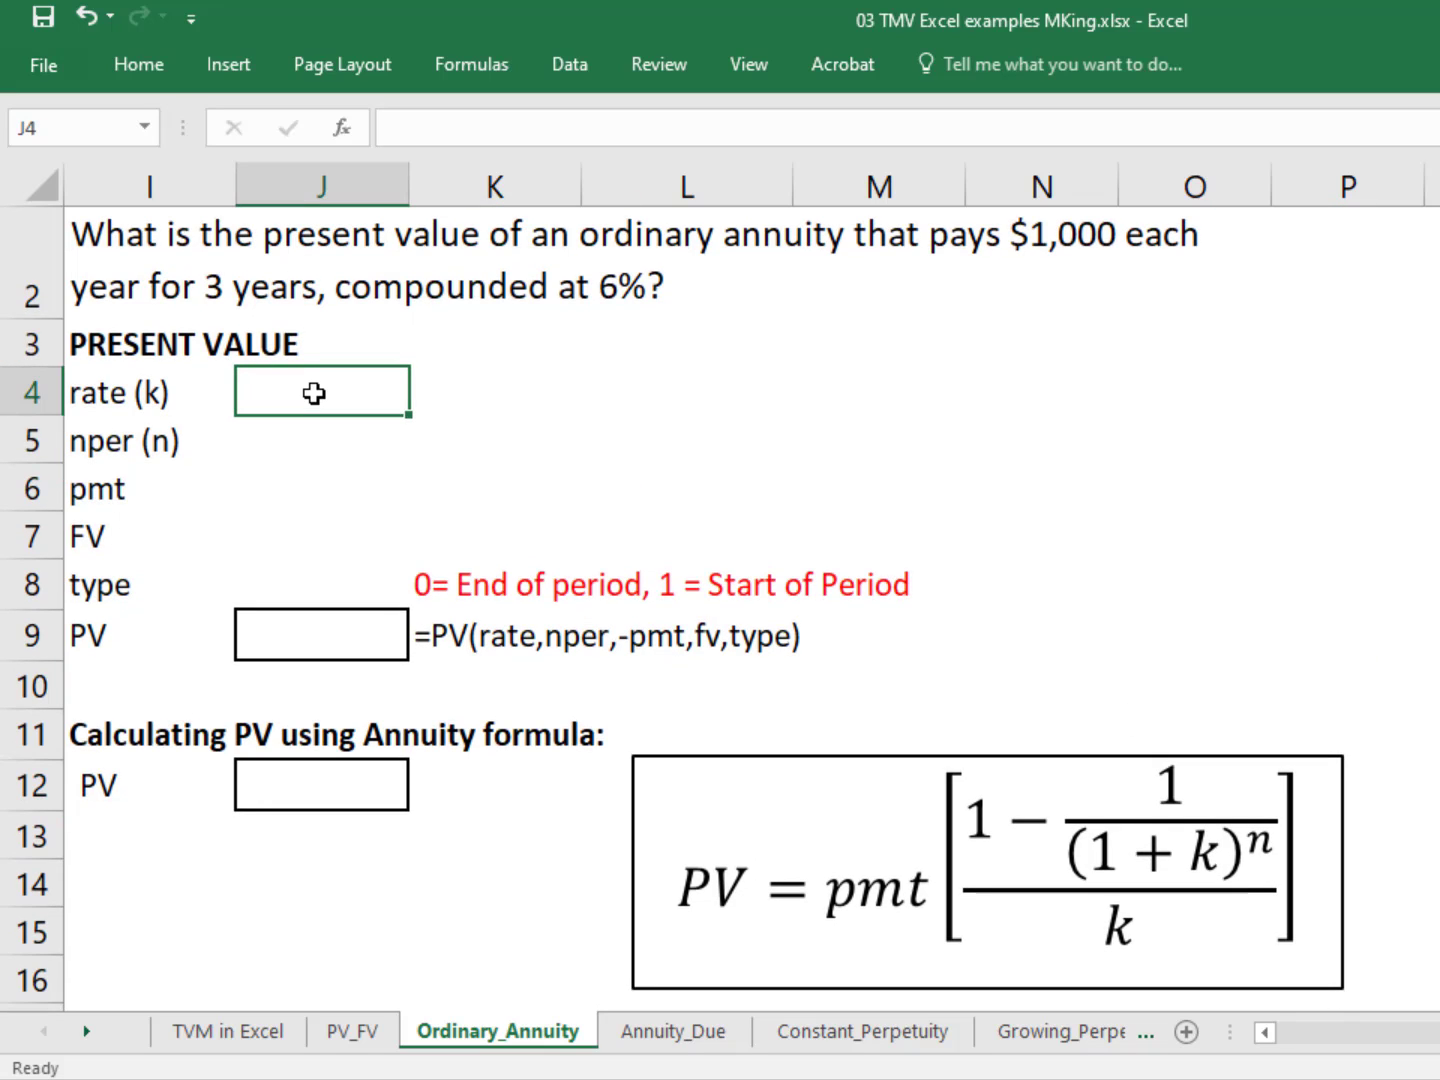
text(6%)
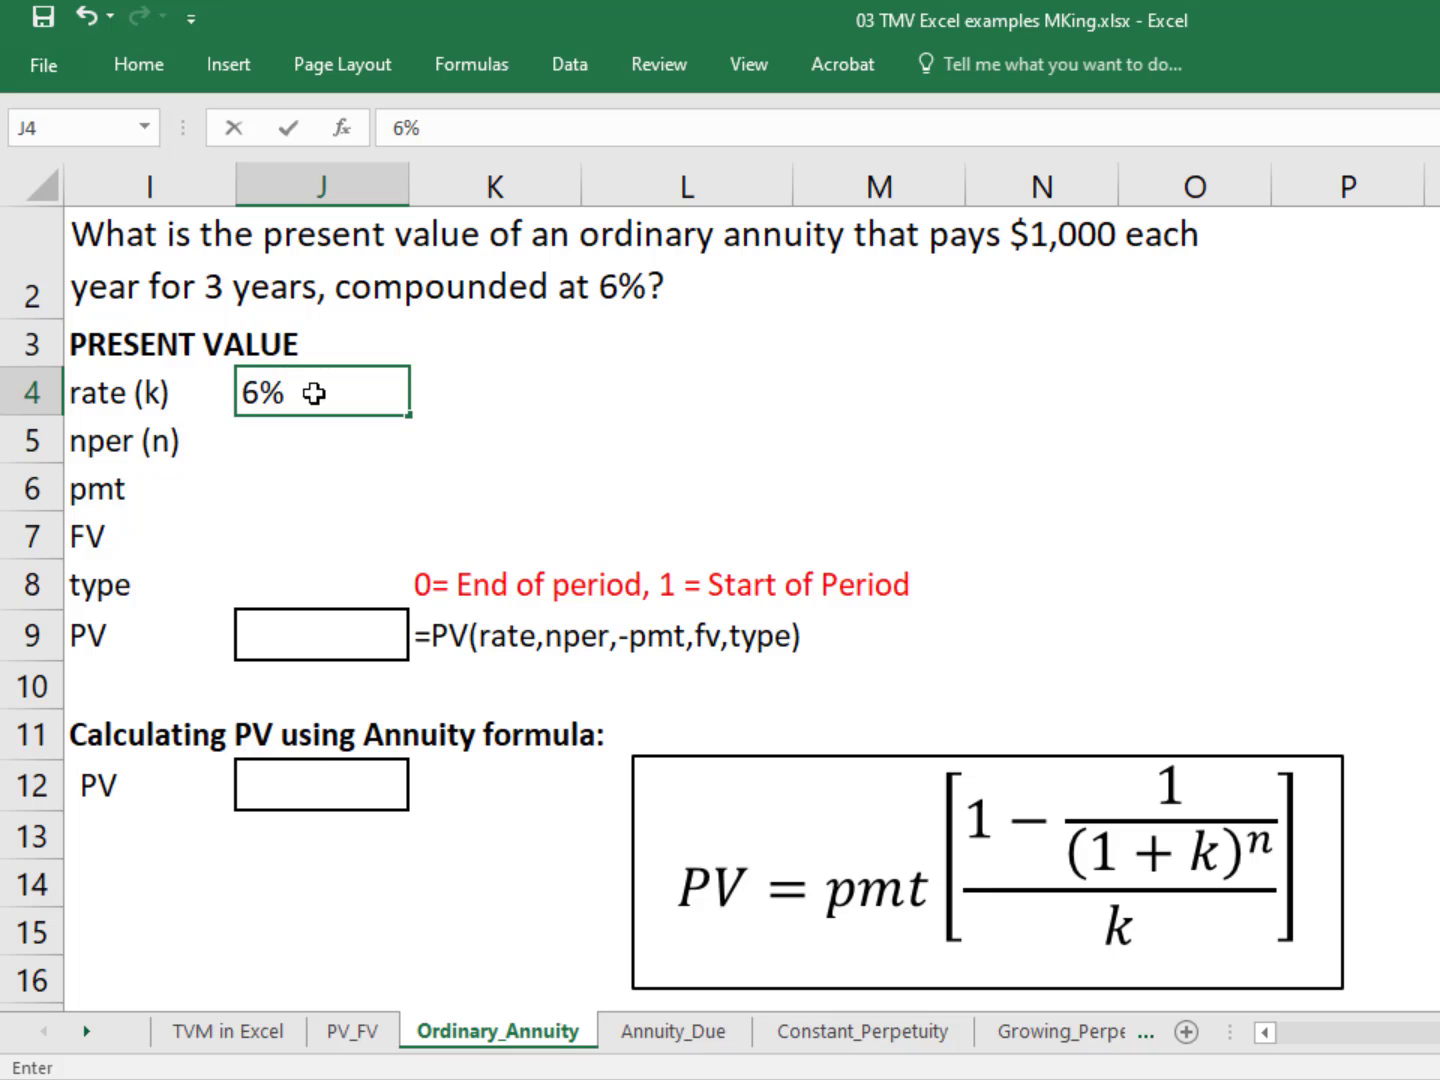
key(Return)
text(3)
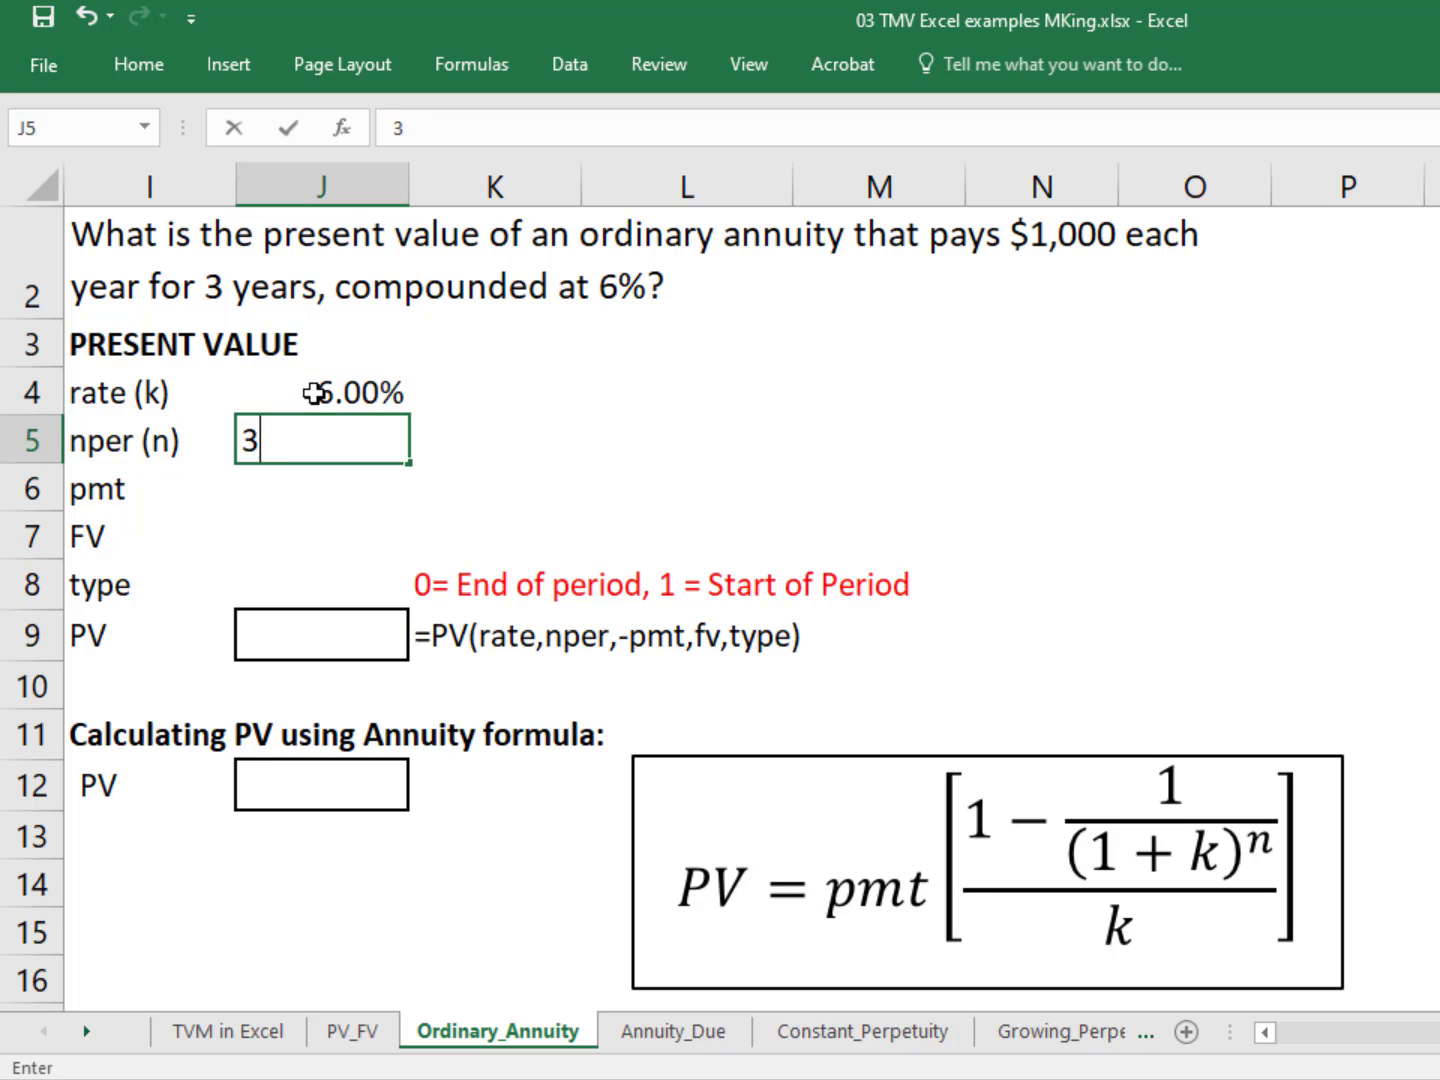
key(Return)
text(1000)
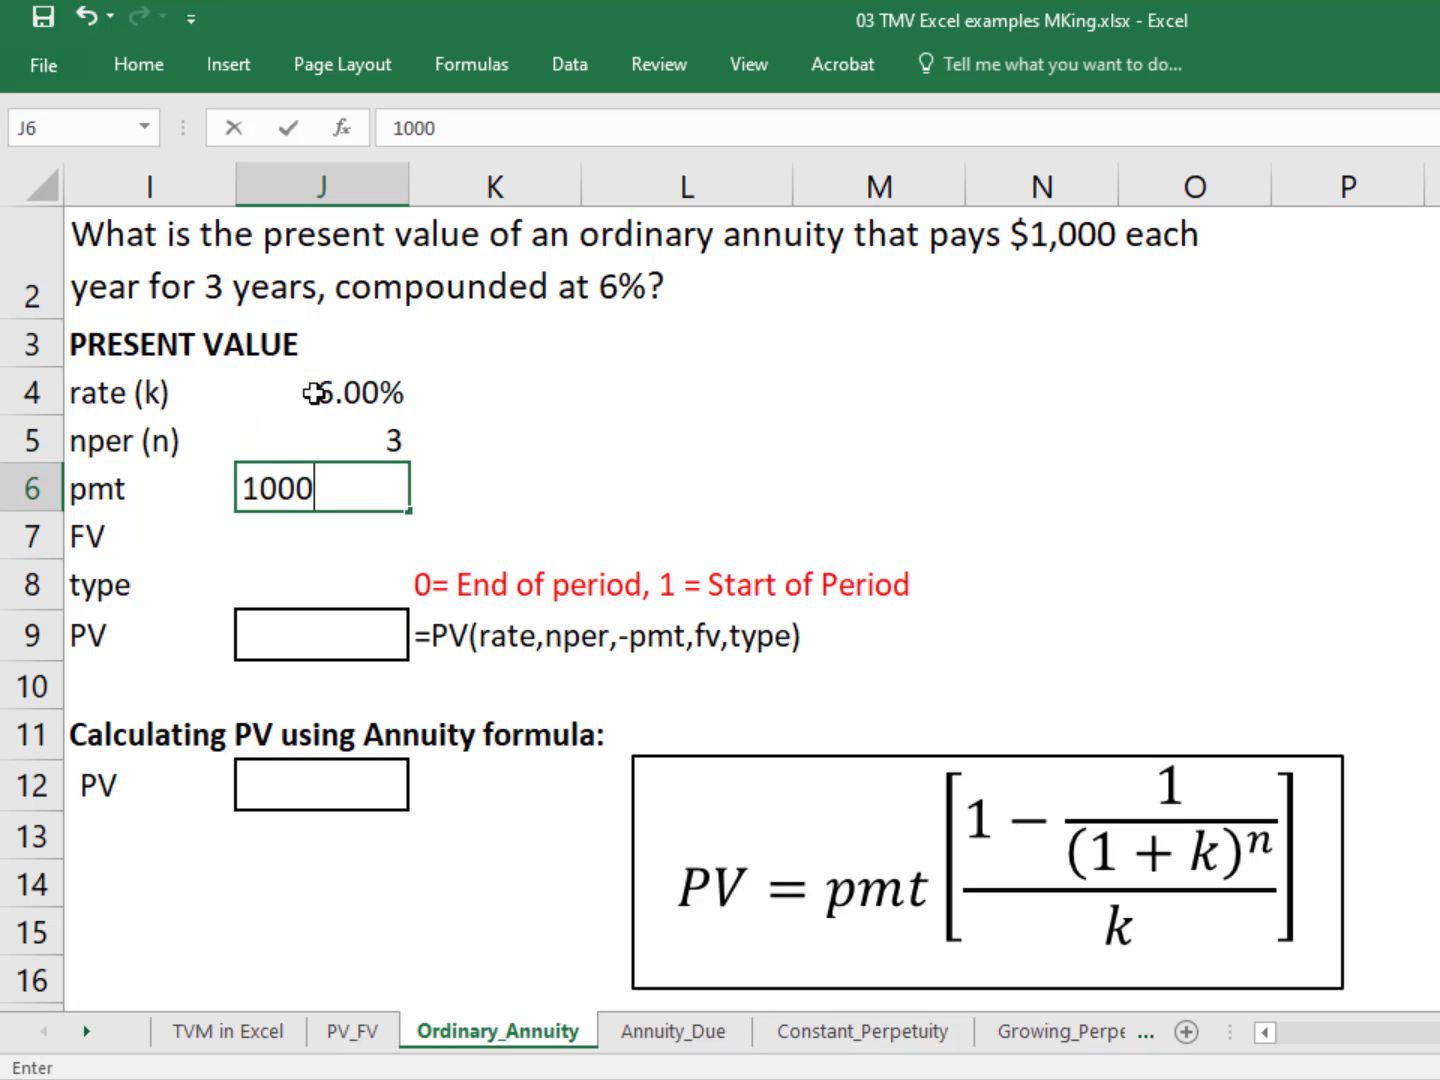
key(Return)
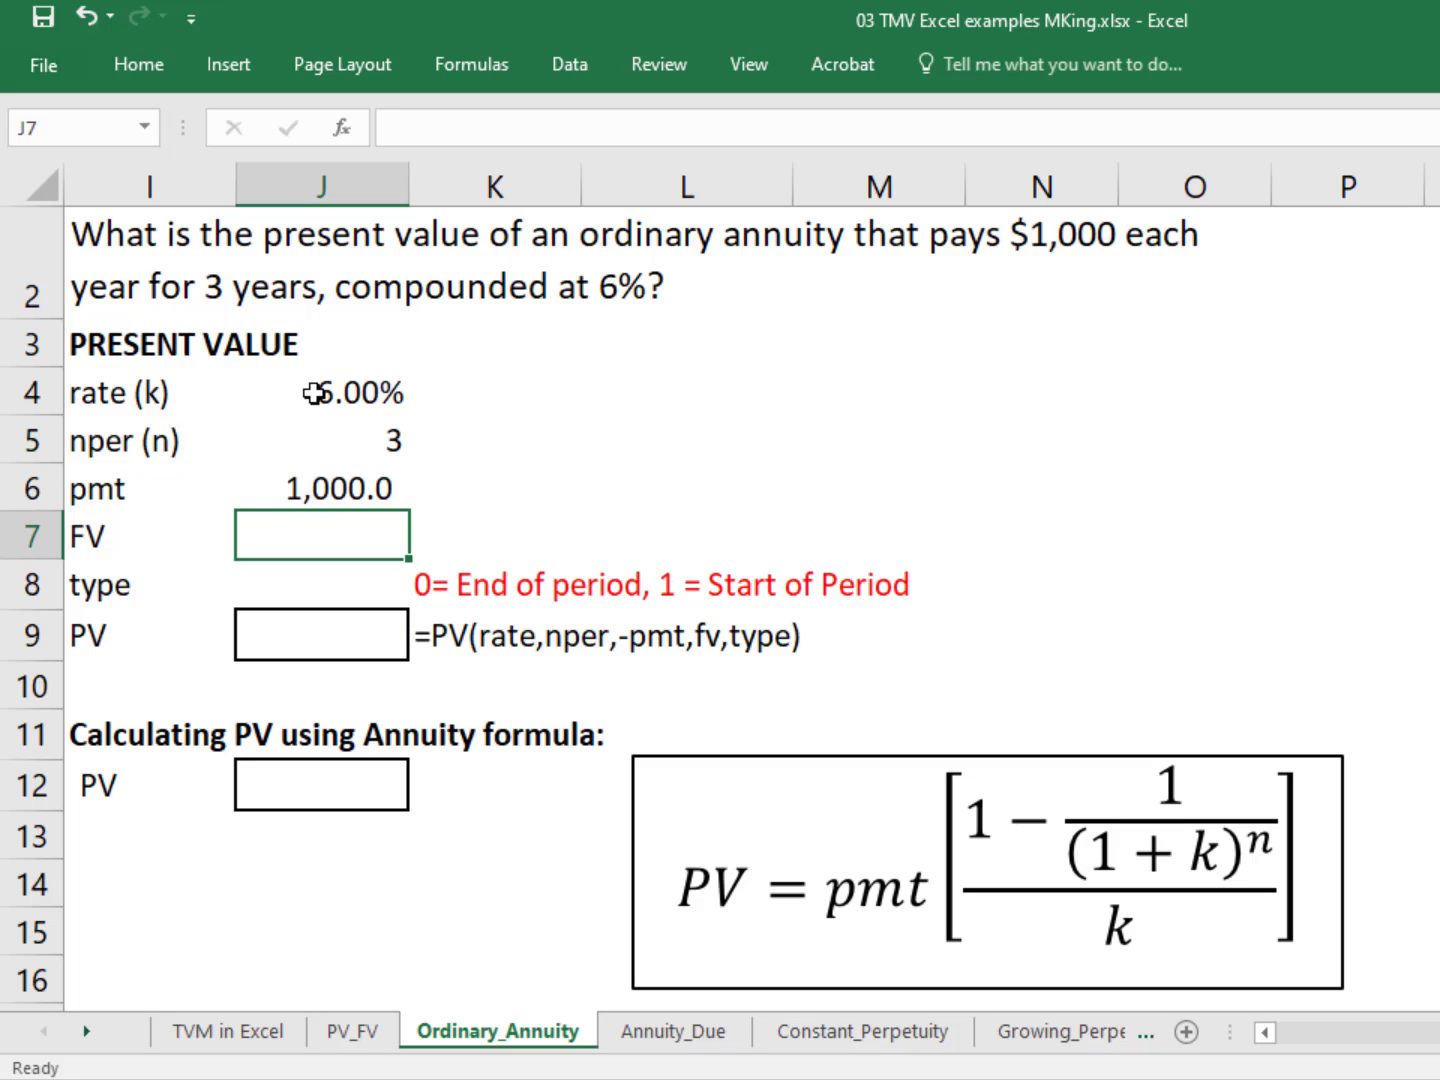
text(0)
key(Return)
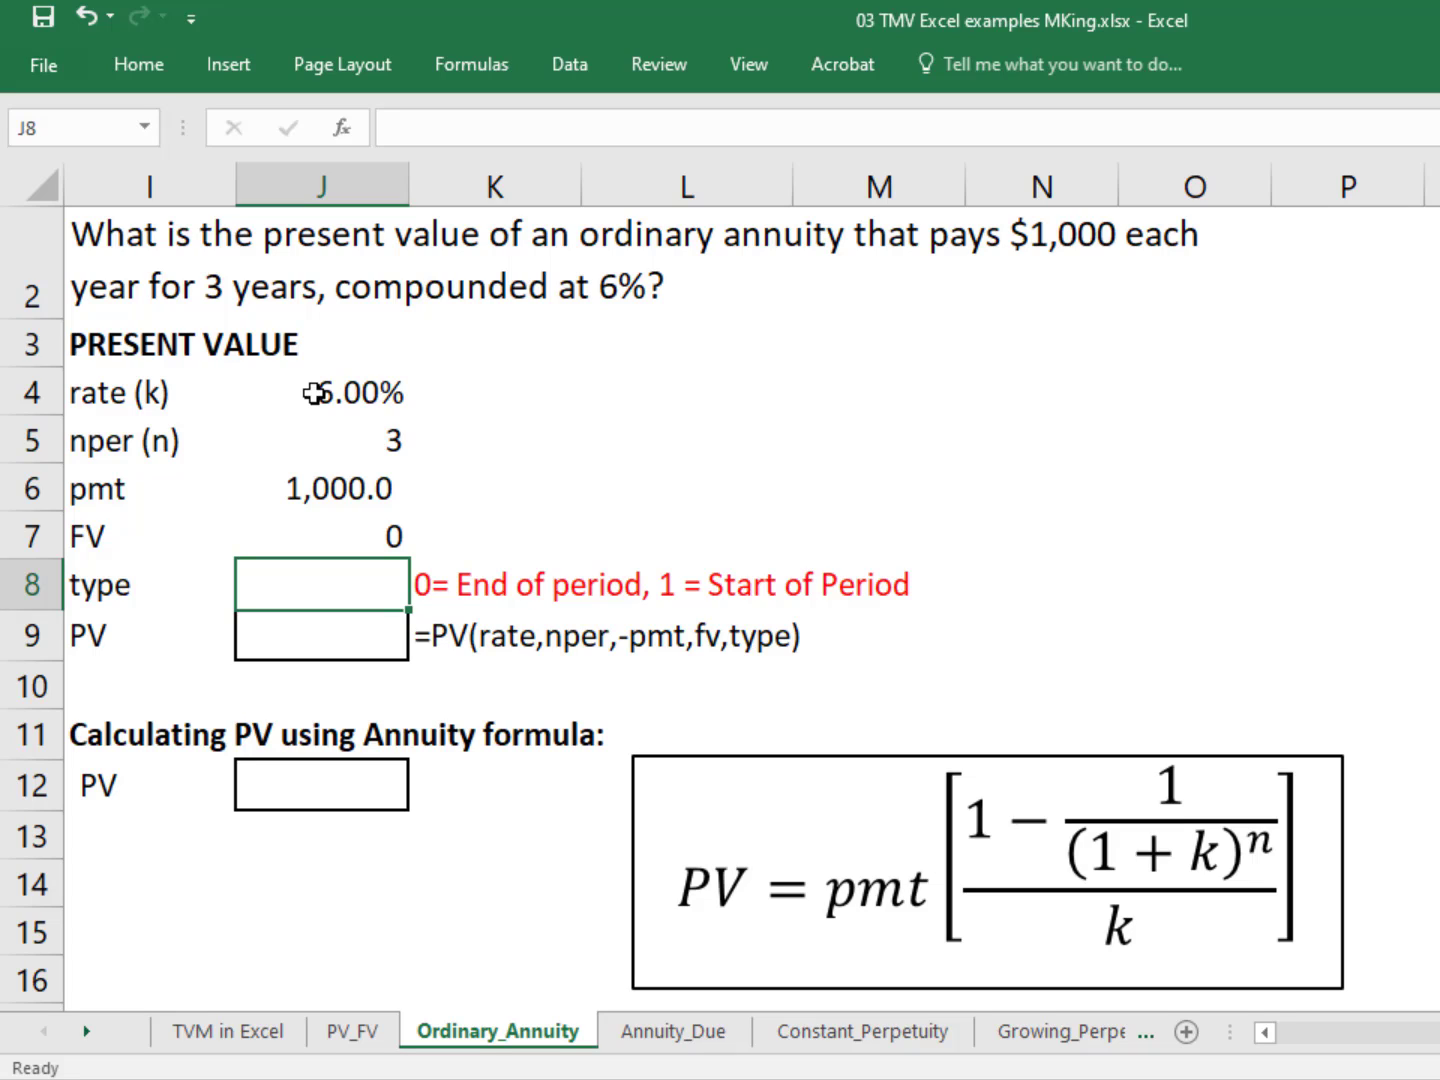
text(0)
key(Return)
- Calculate the present value in J9 with the PV function, using J4, J5, J6, J7 and J8 as its arguments
text(=)
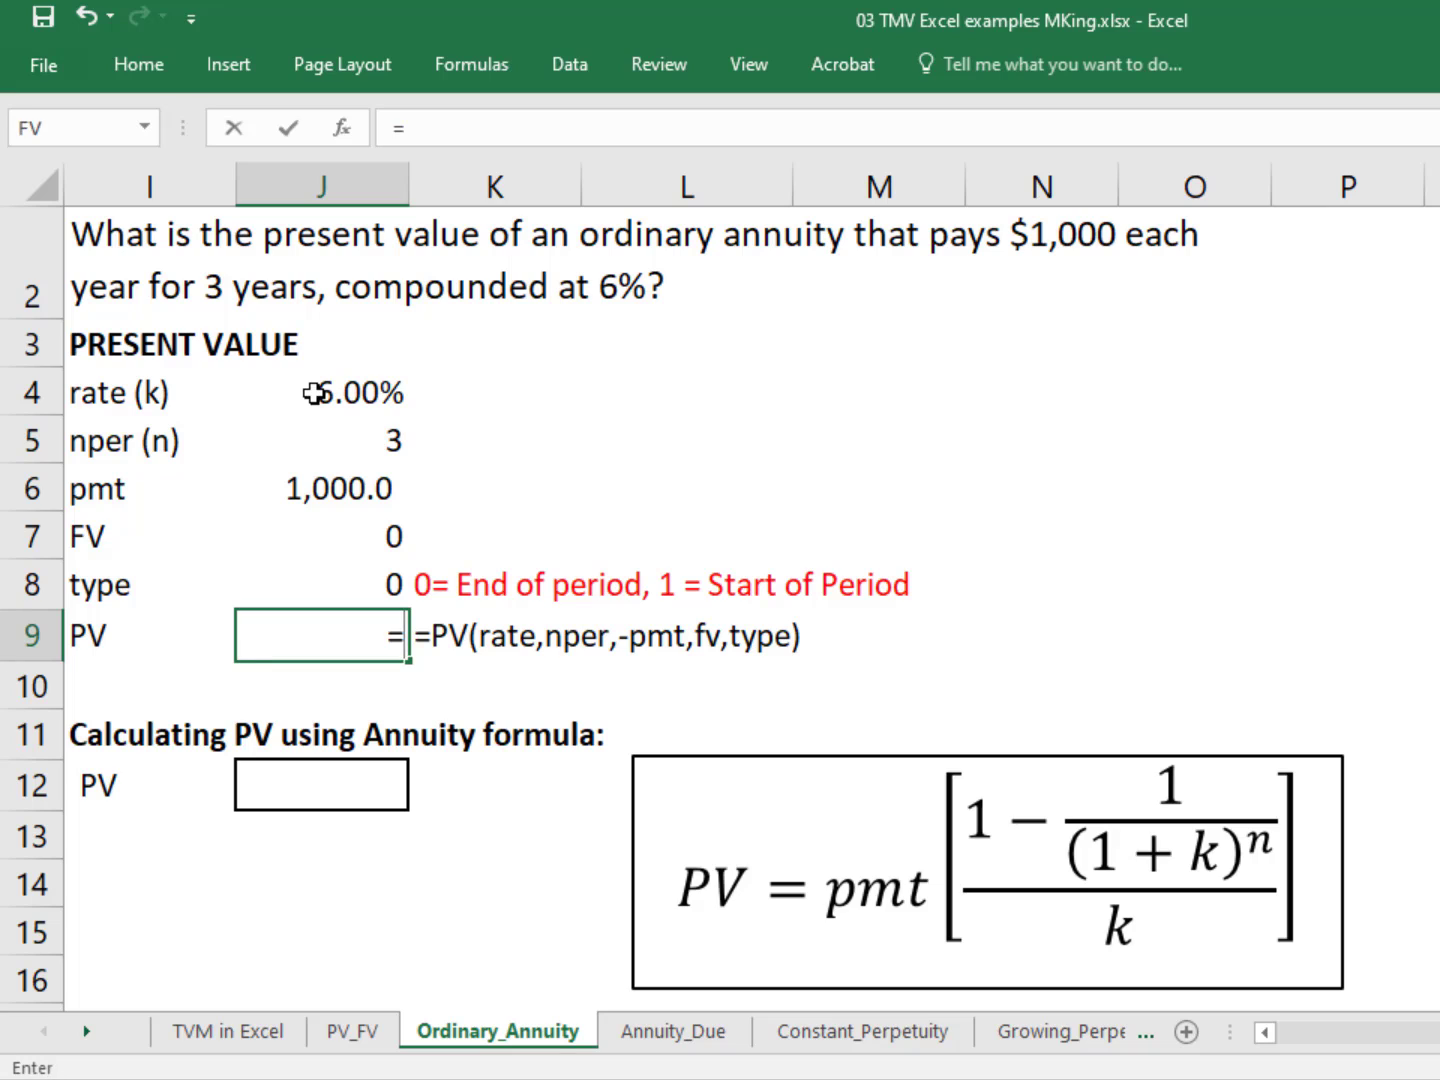
text(pv()
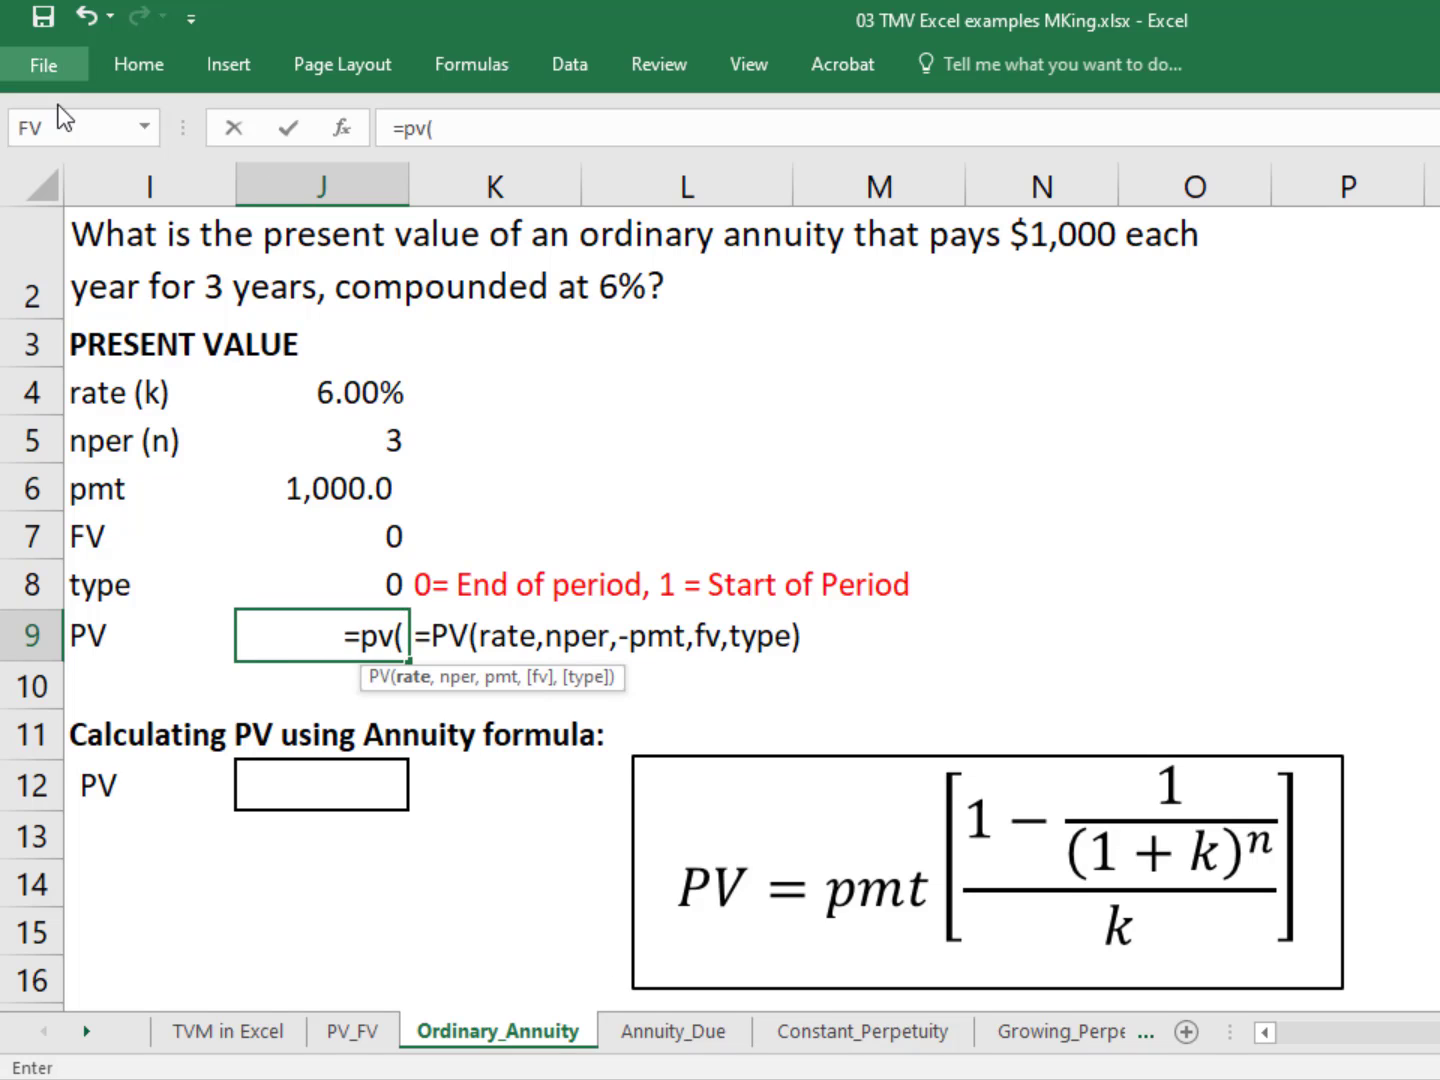
click(338, 402)
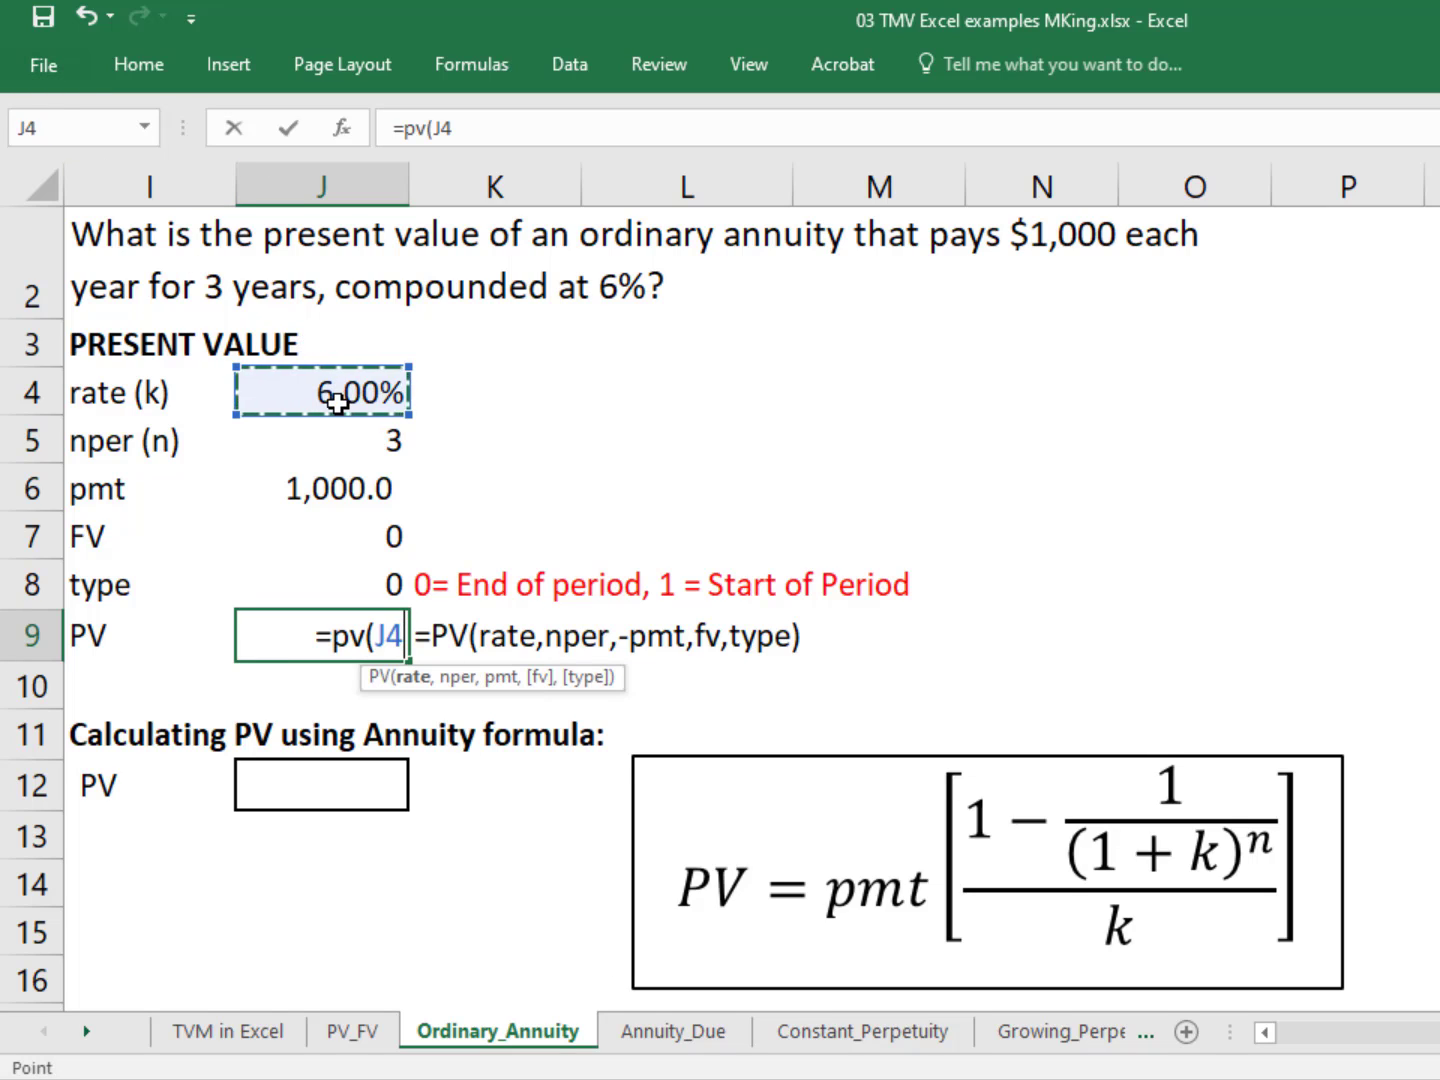
text(,)
click(335, 434)
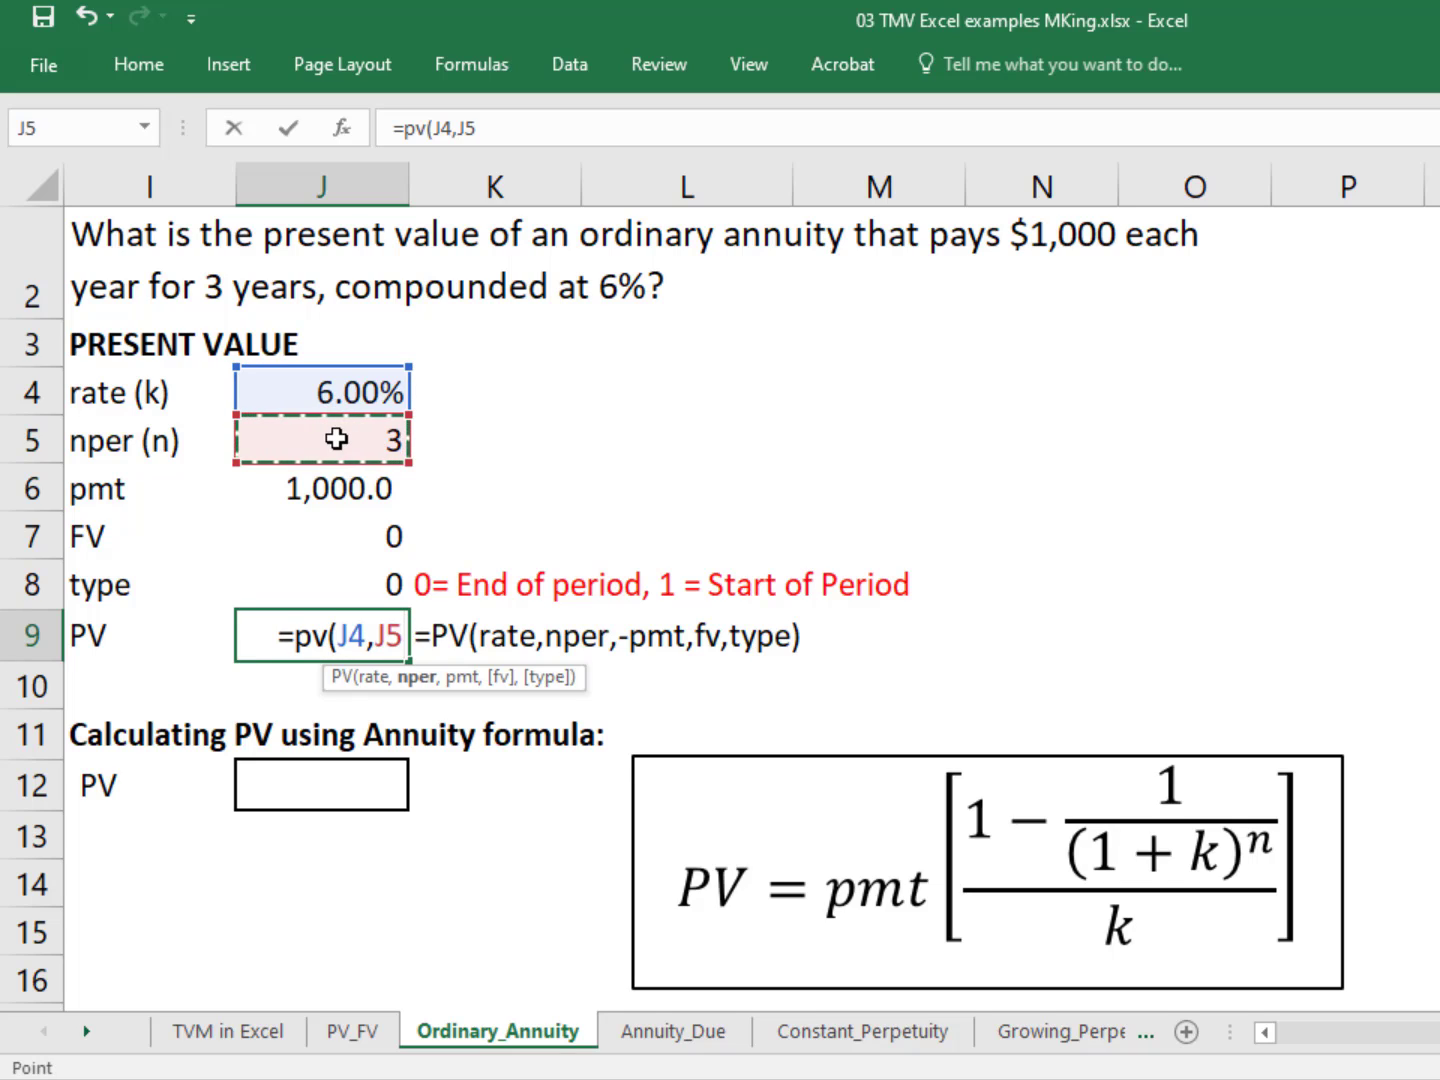
text(,)
click(336, 483)
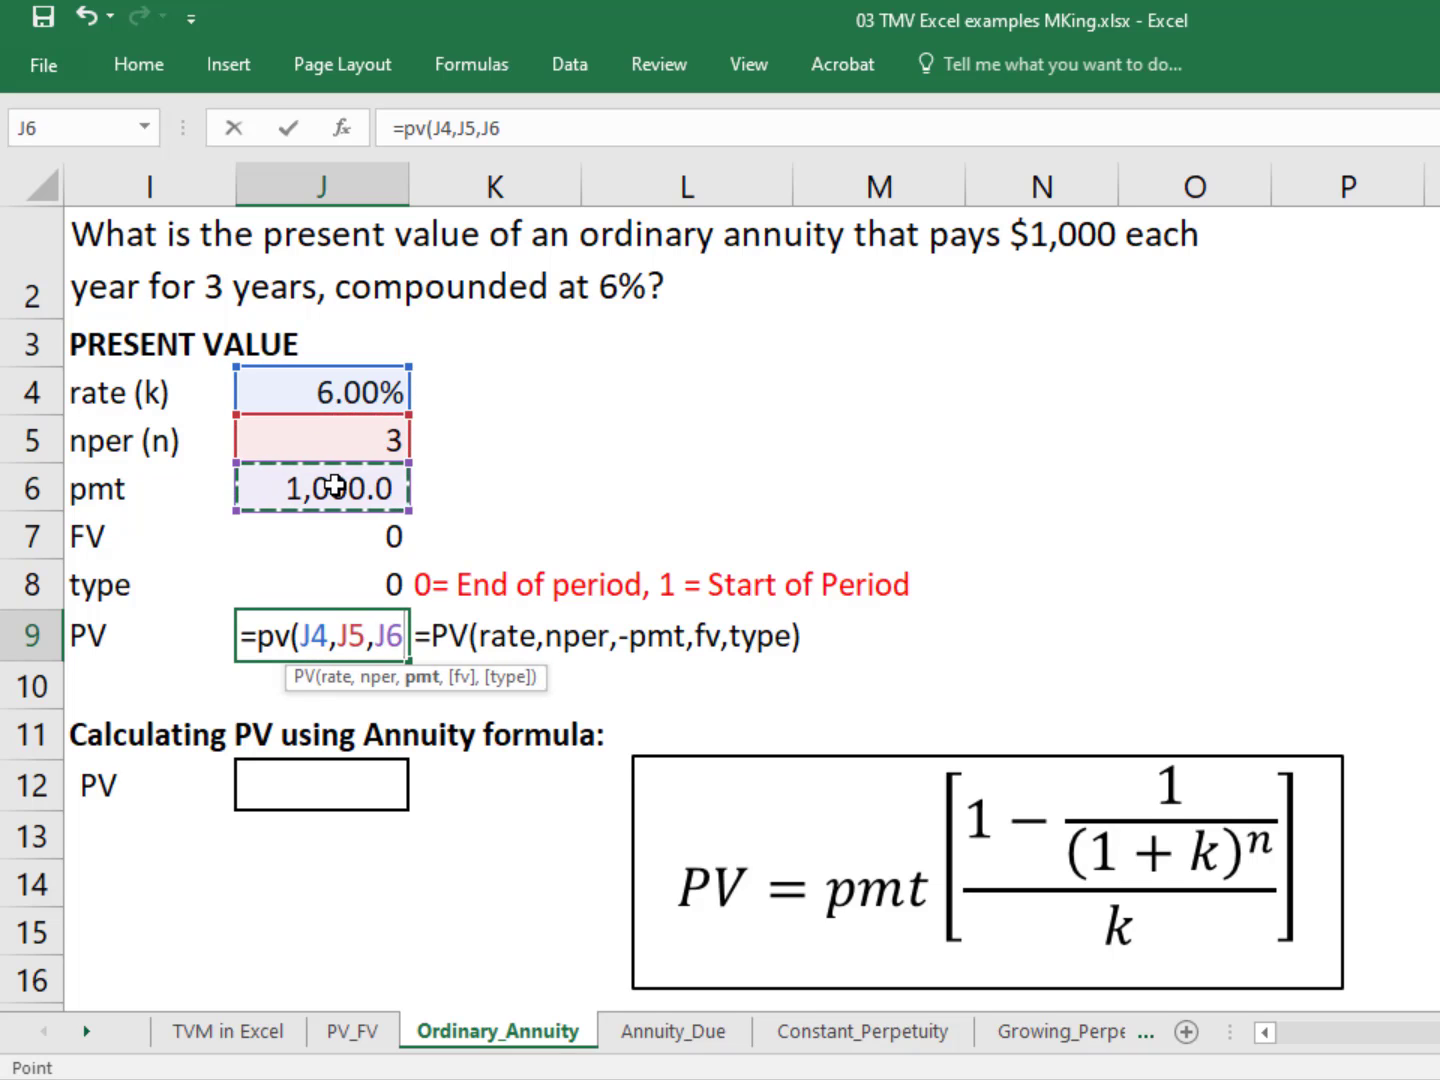
text(,)
click(325, 536)
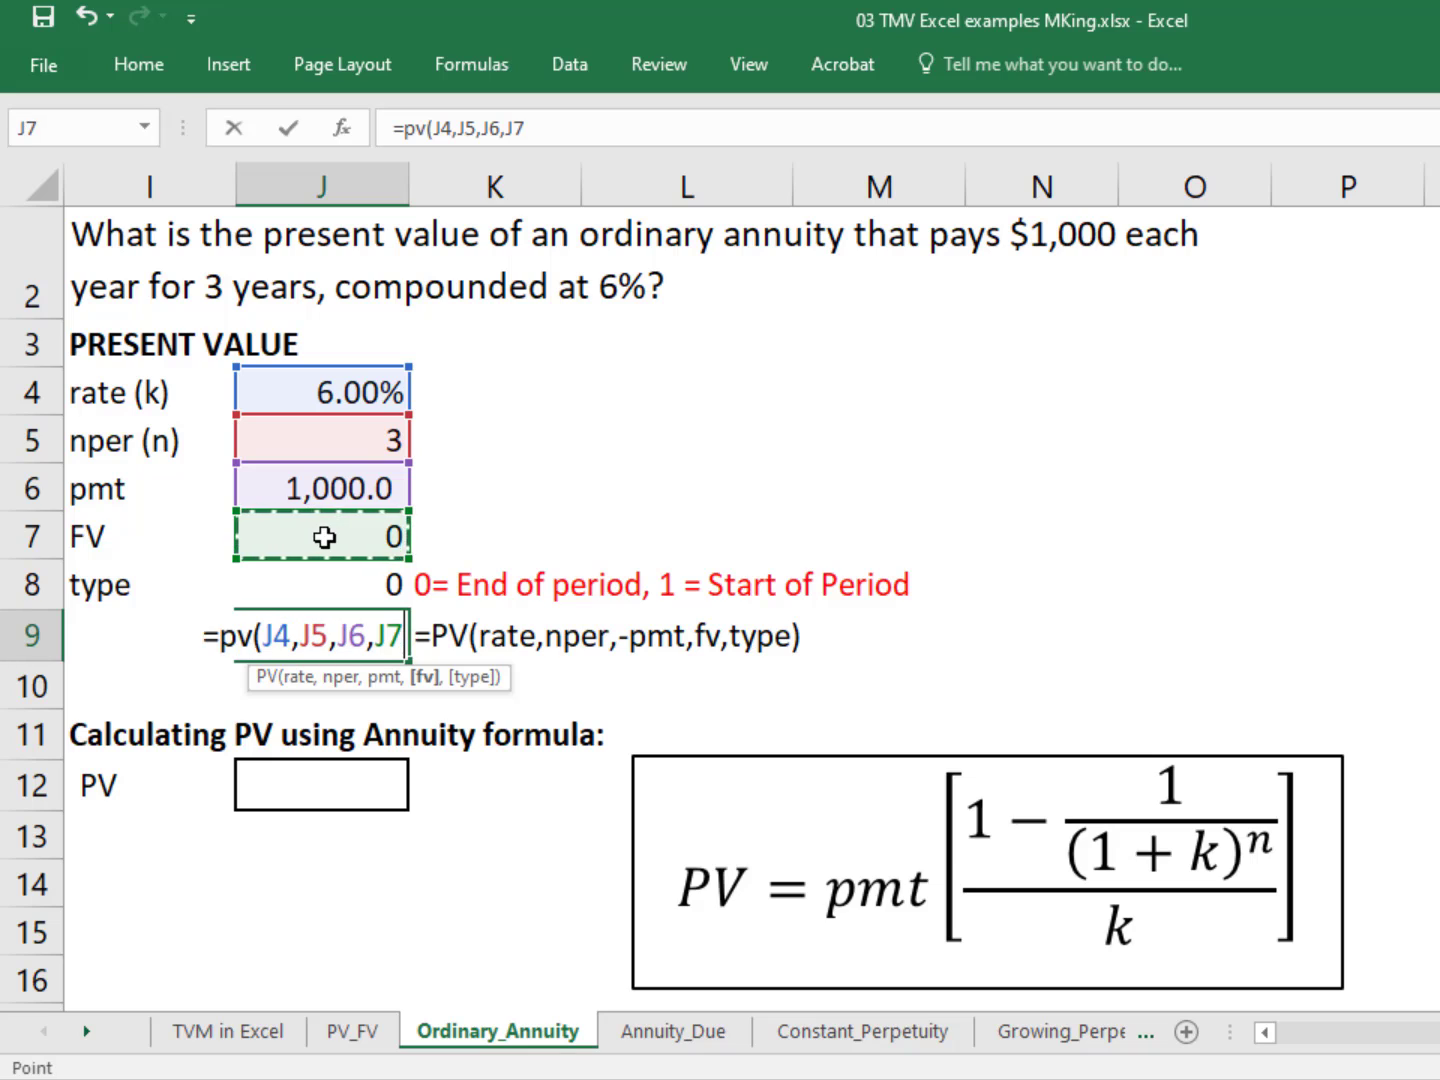
text(,)
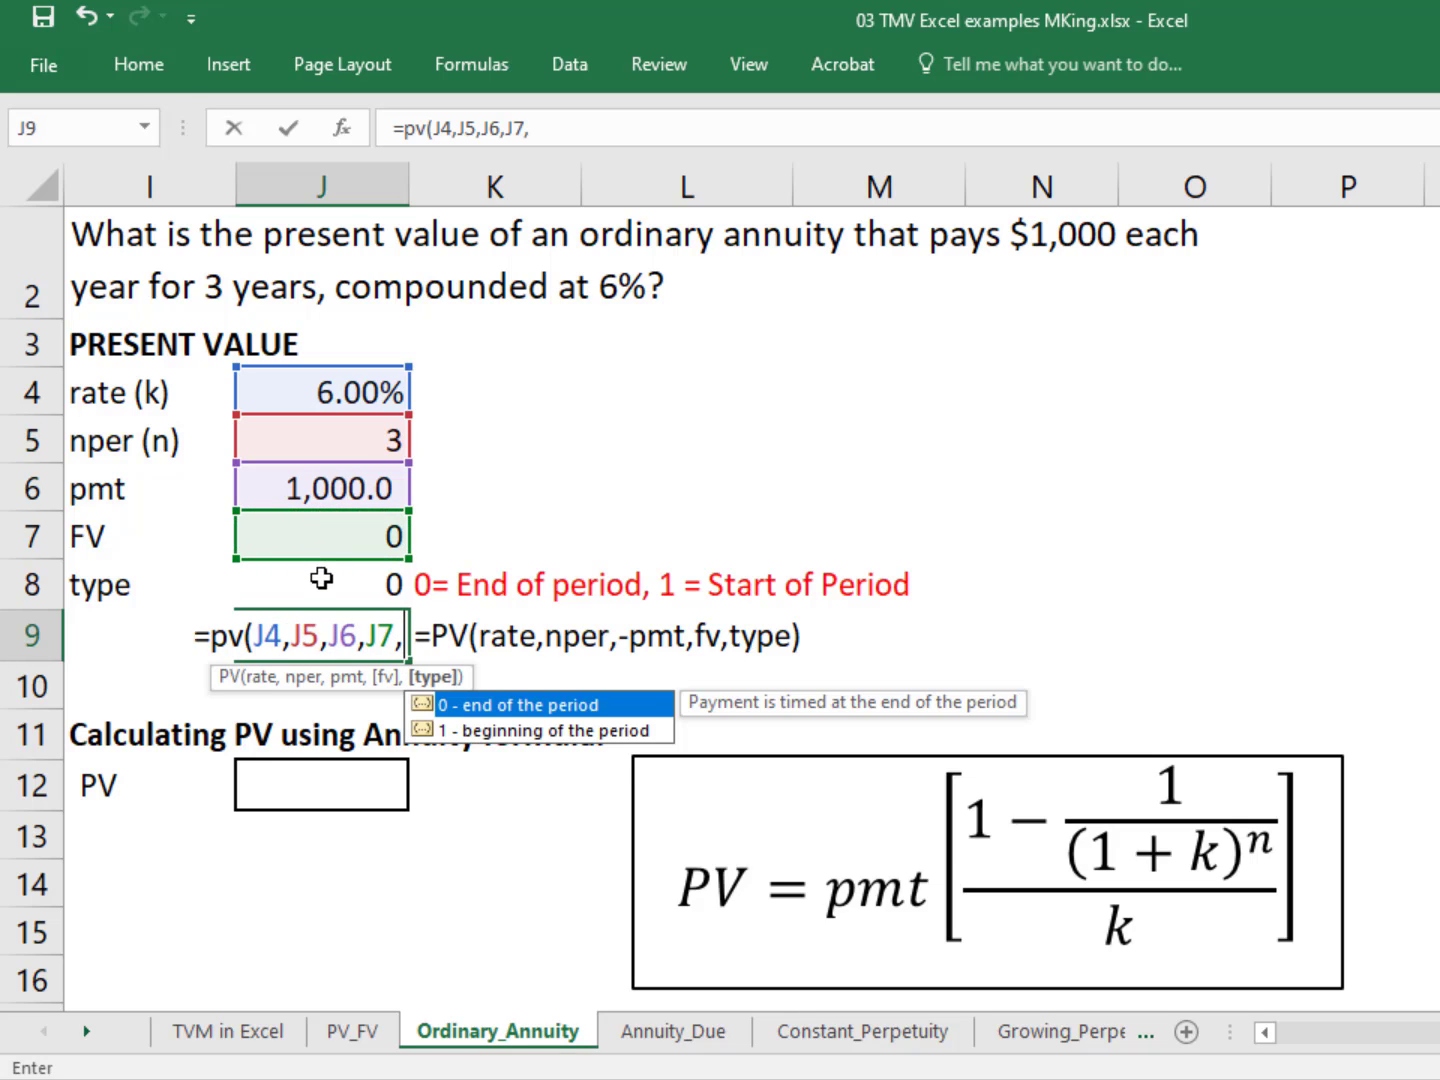
click(320, 578)
text())
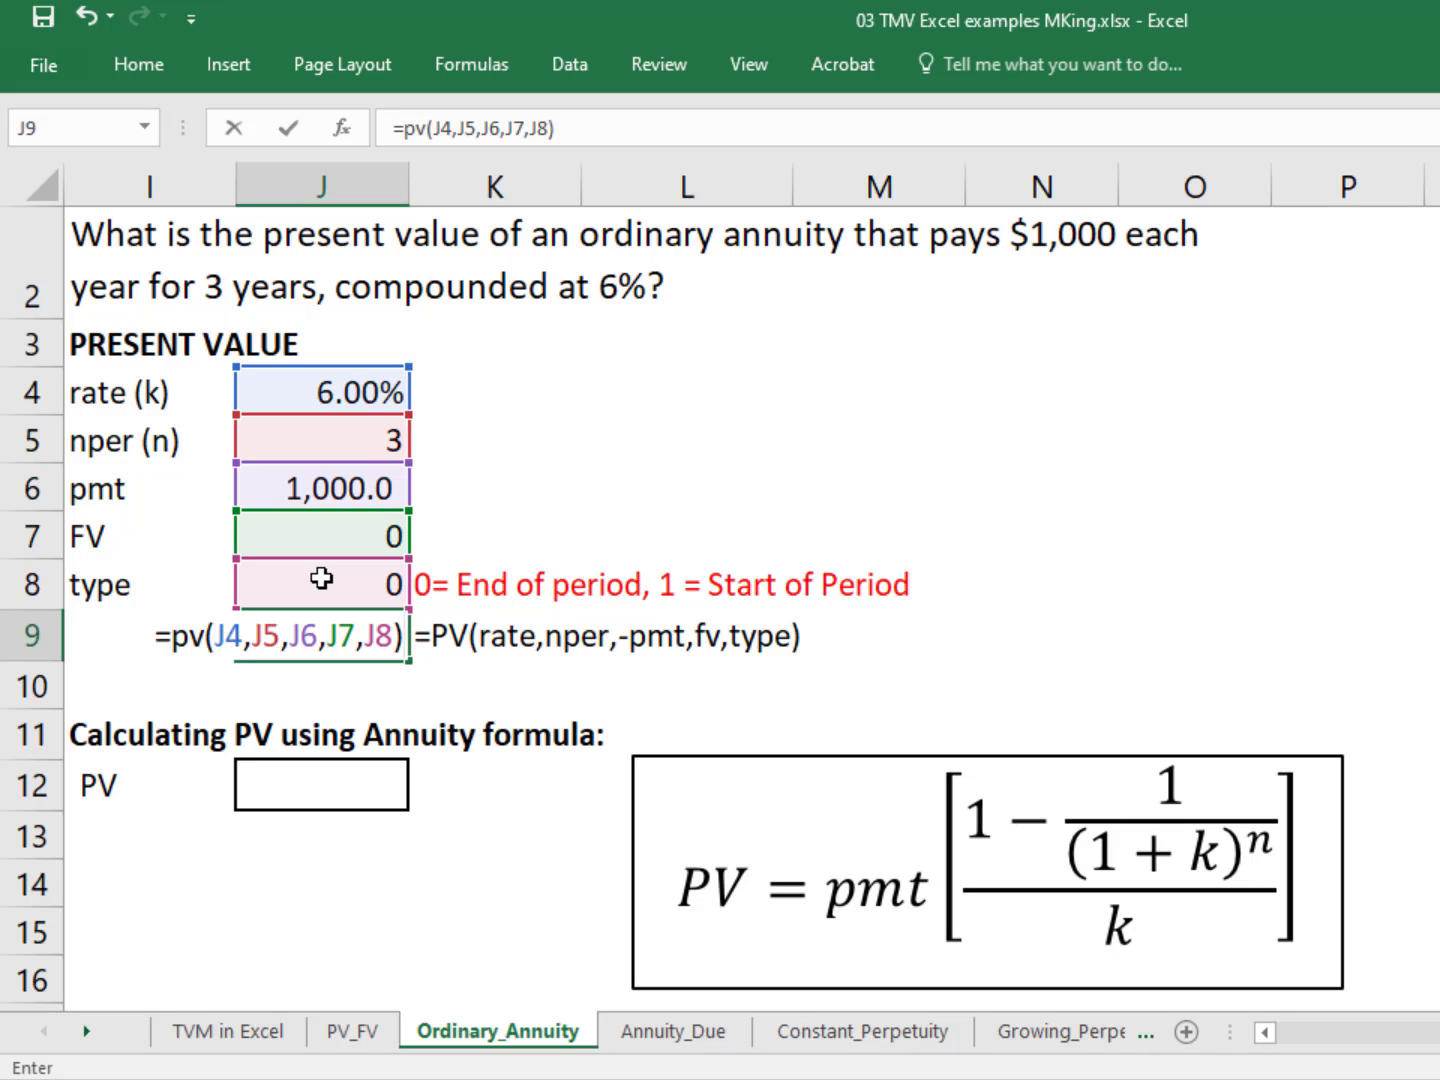
key(Return)
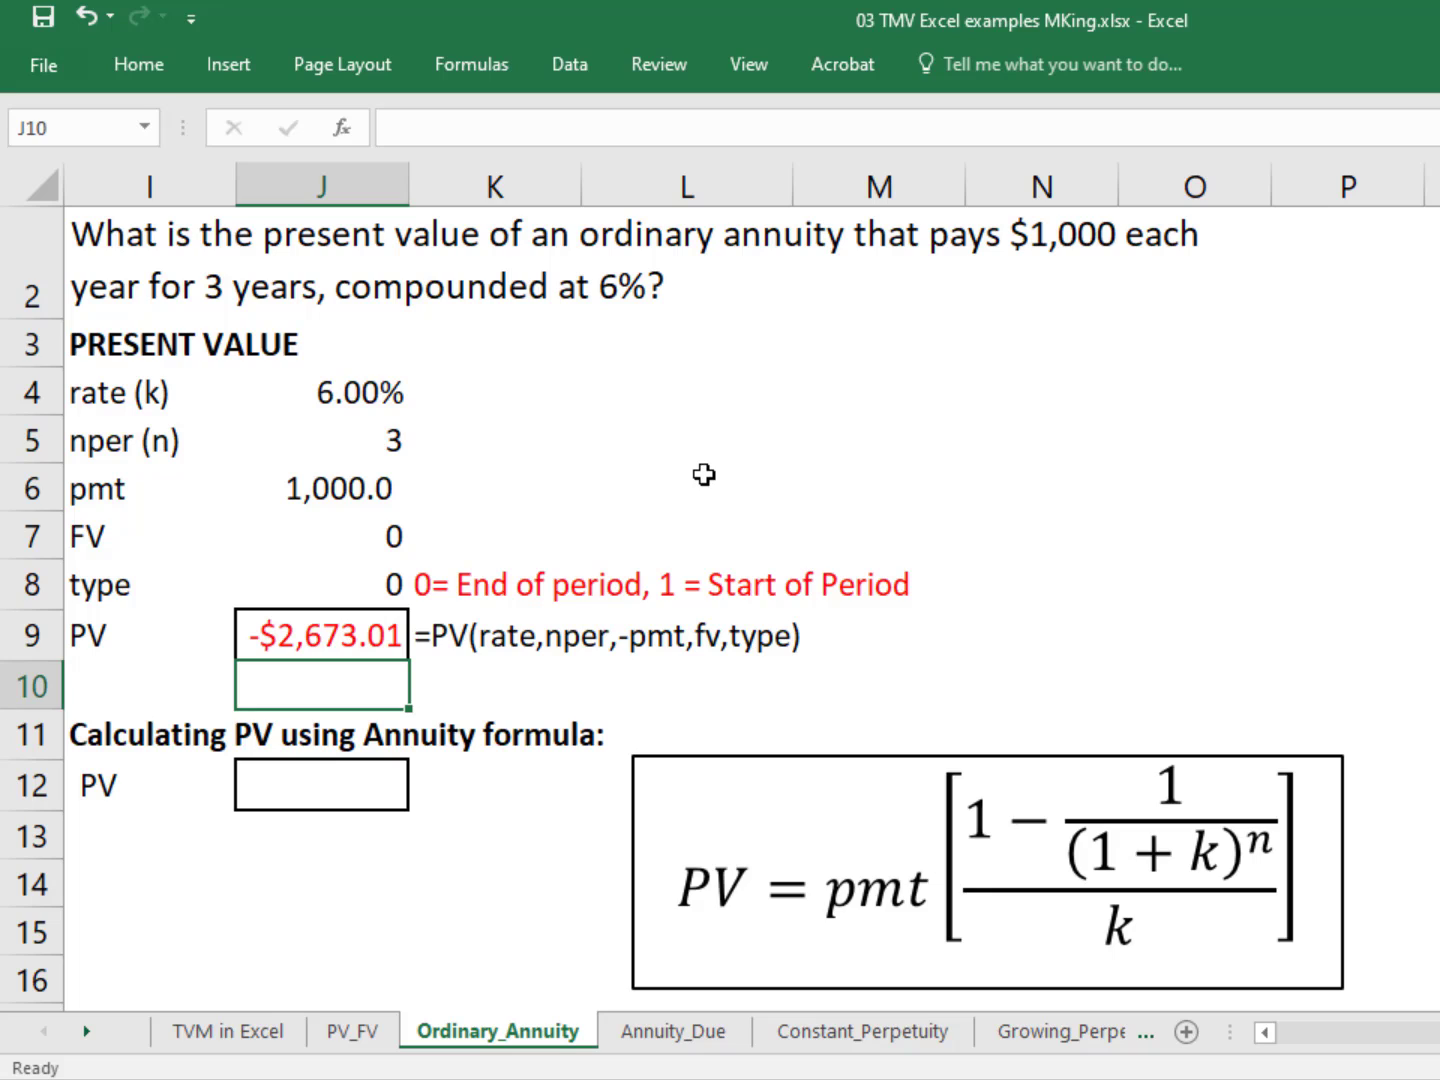
- Start the present value annuity formula in J12 with the discount factor, entering =1/(1+J4)^J5
click(401, 800)
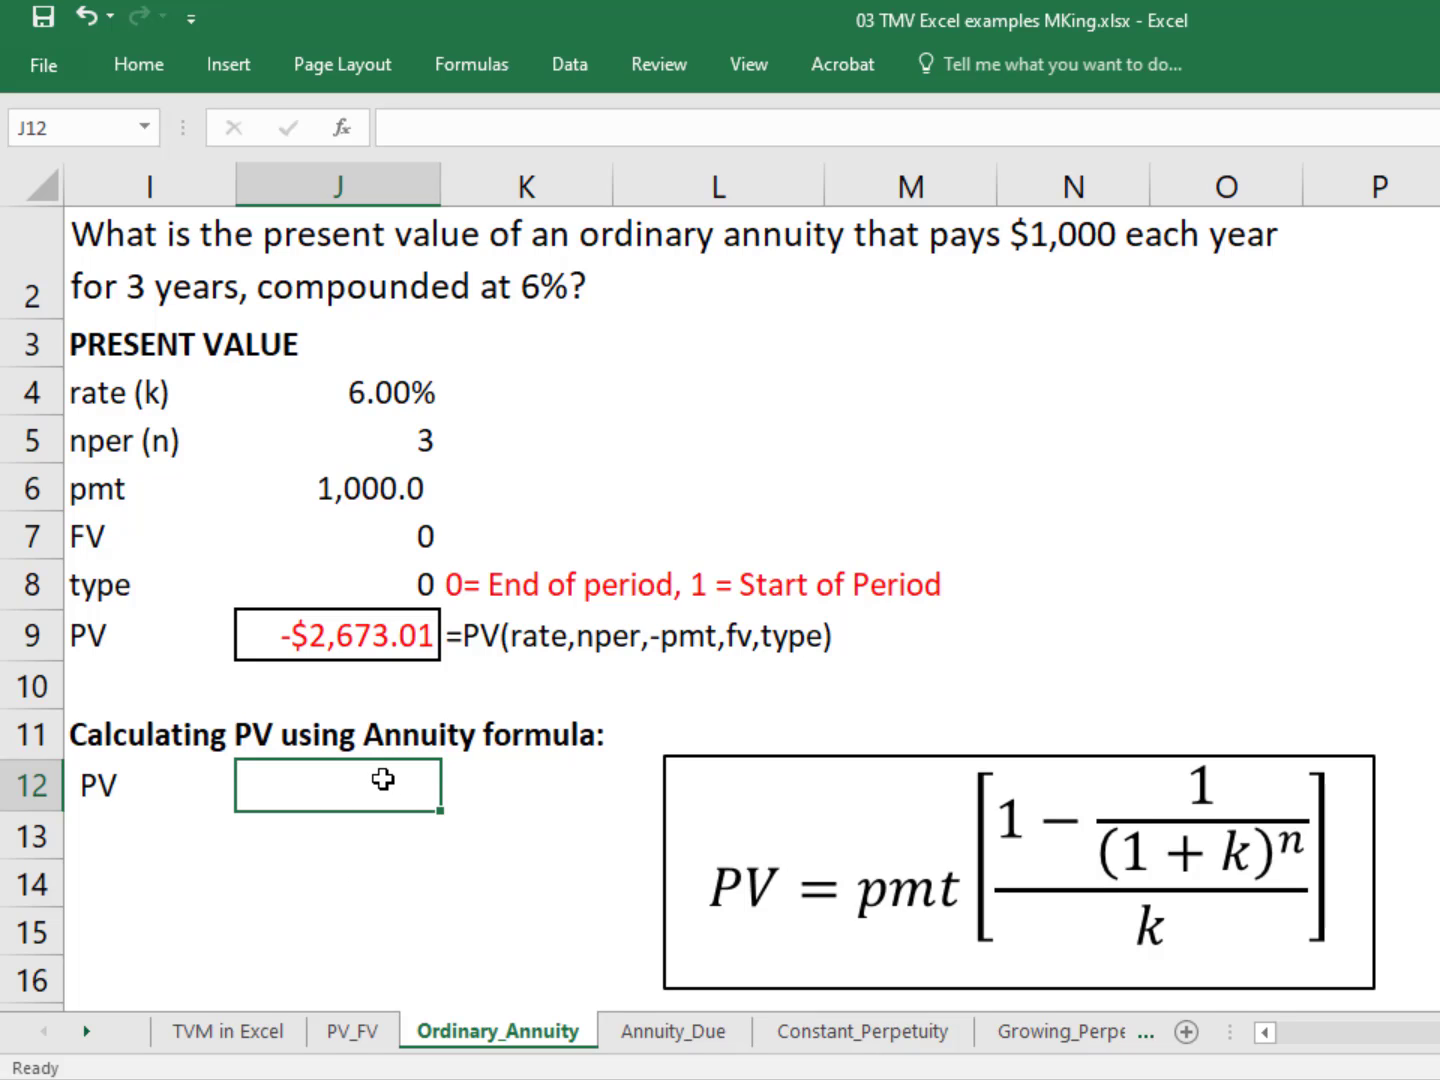
text(=)
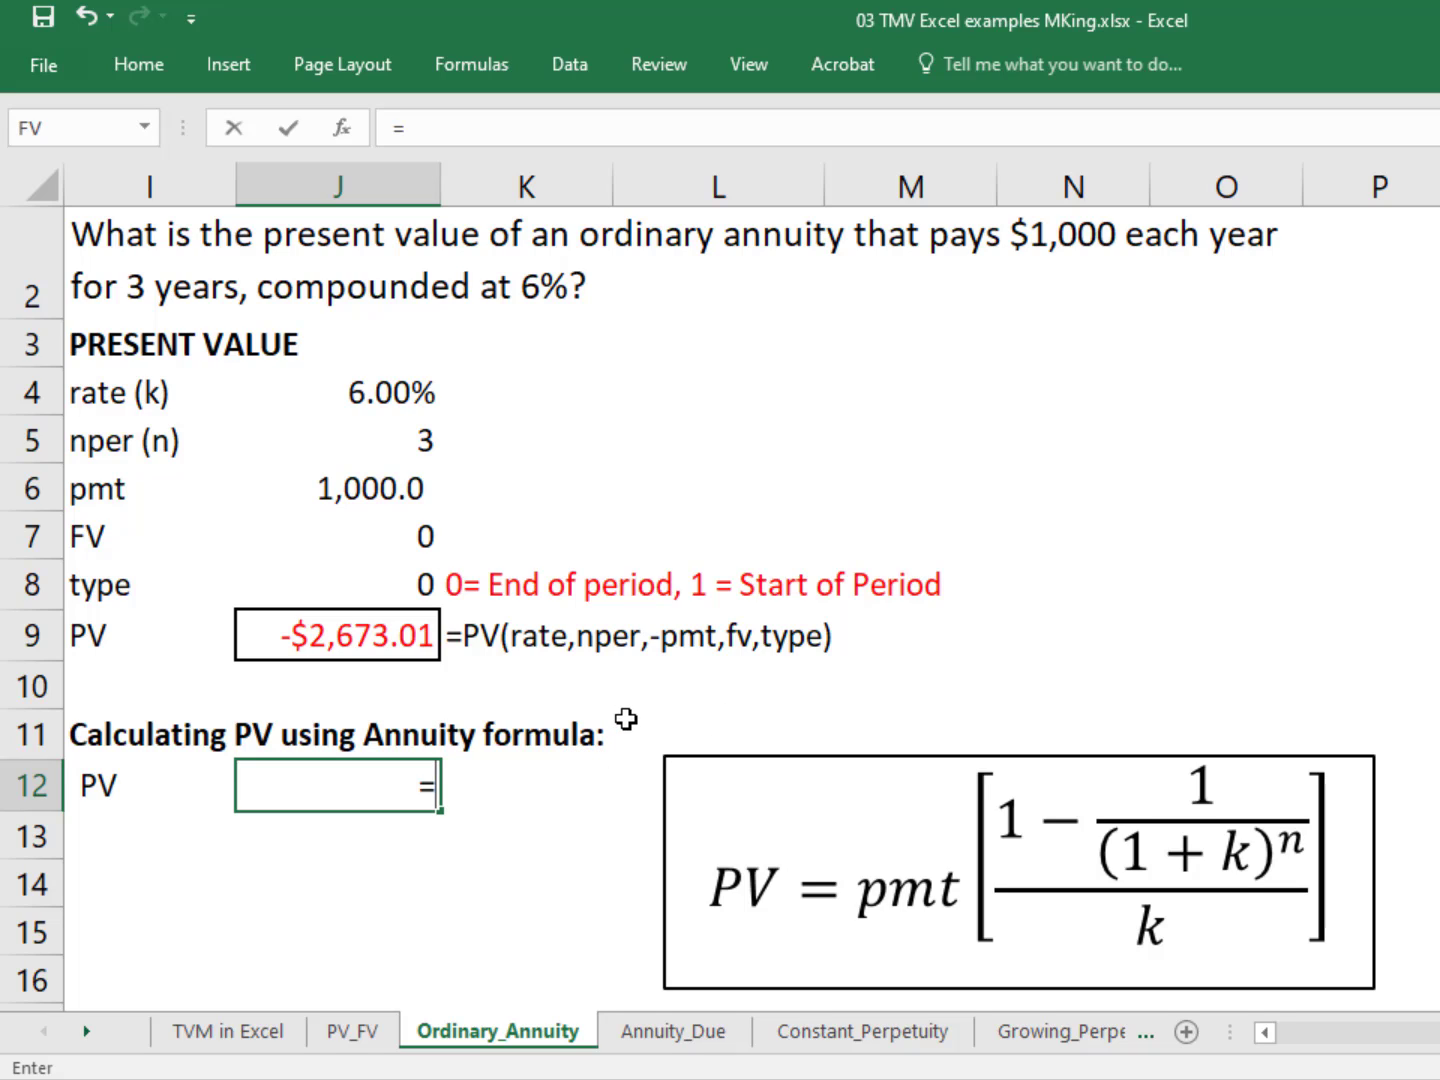
text(1/(1+)
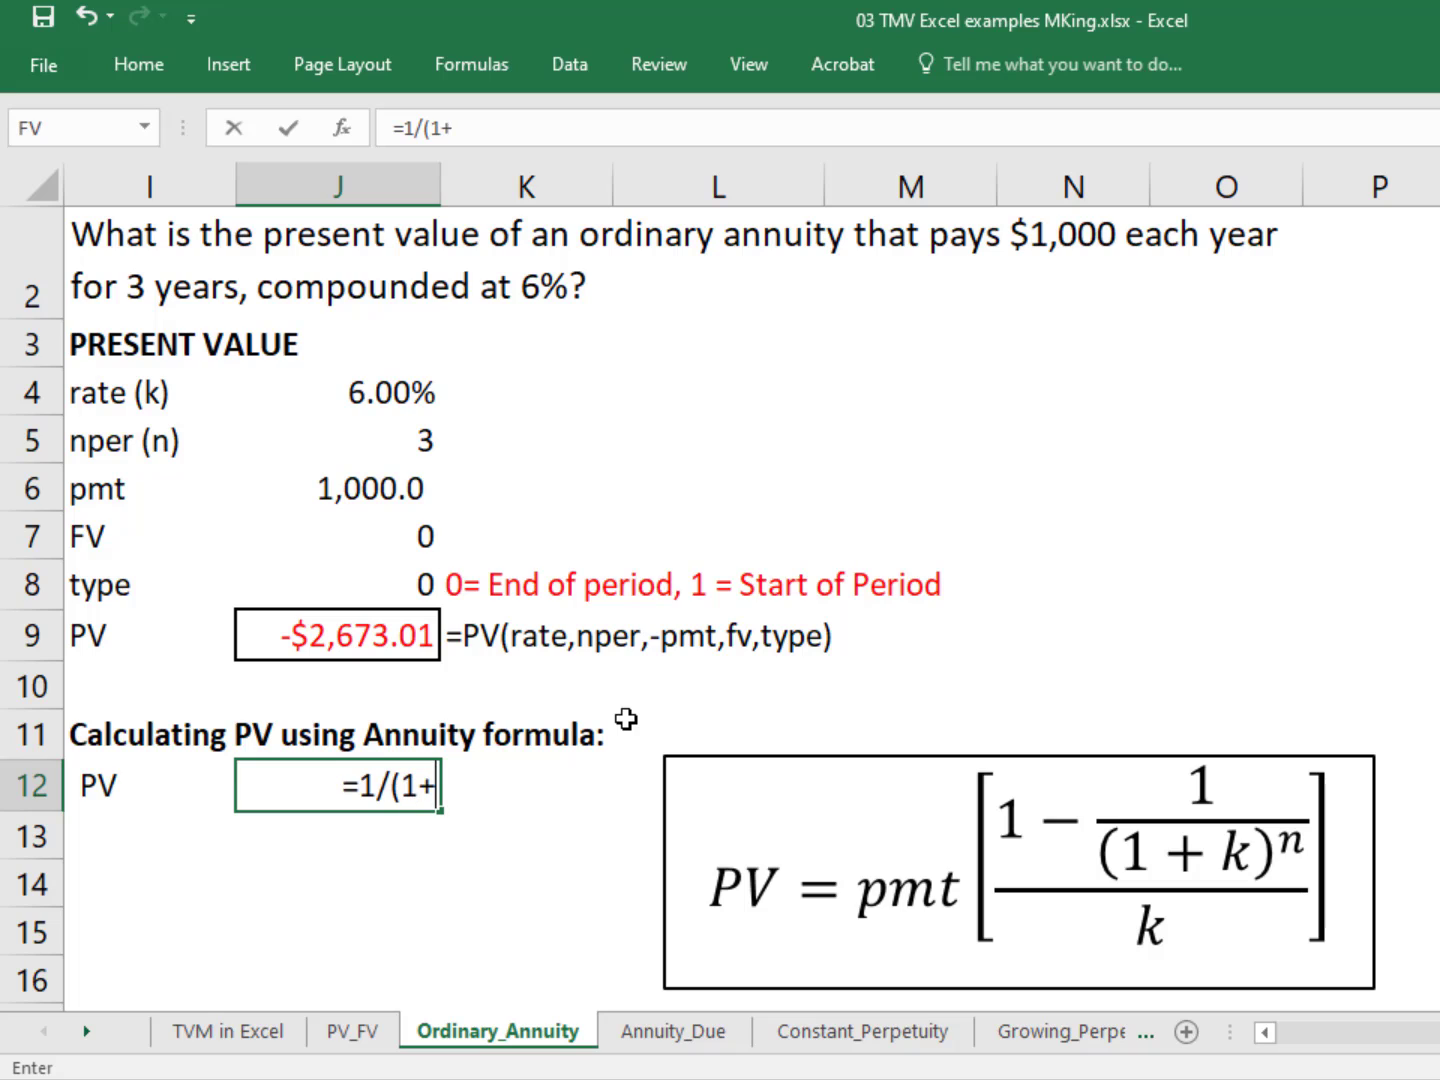
click(402, 387)
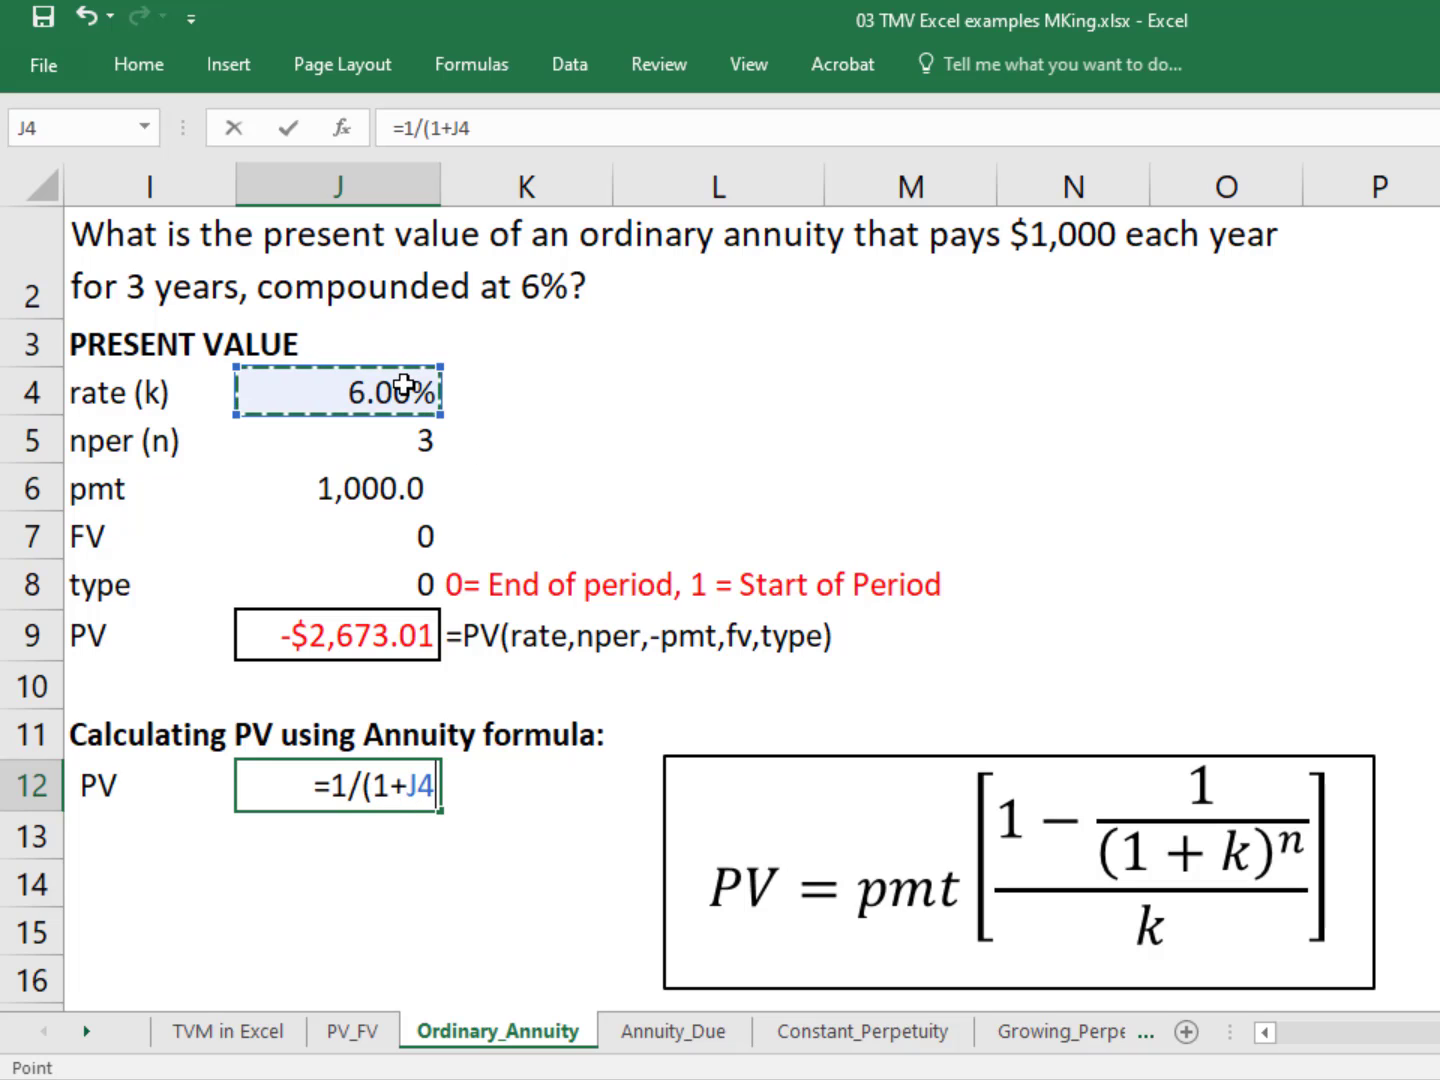
text()^)
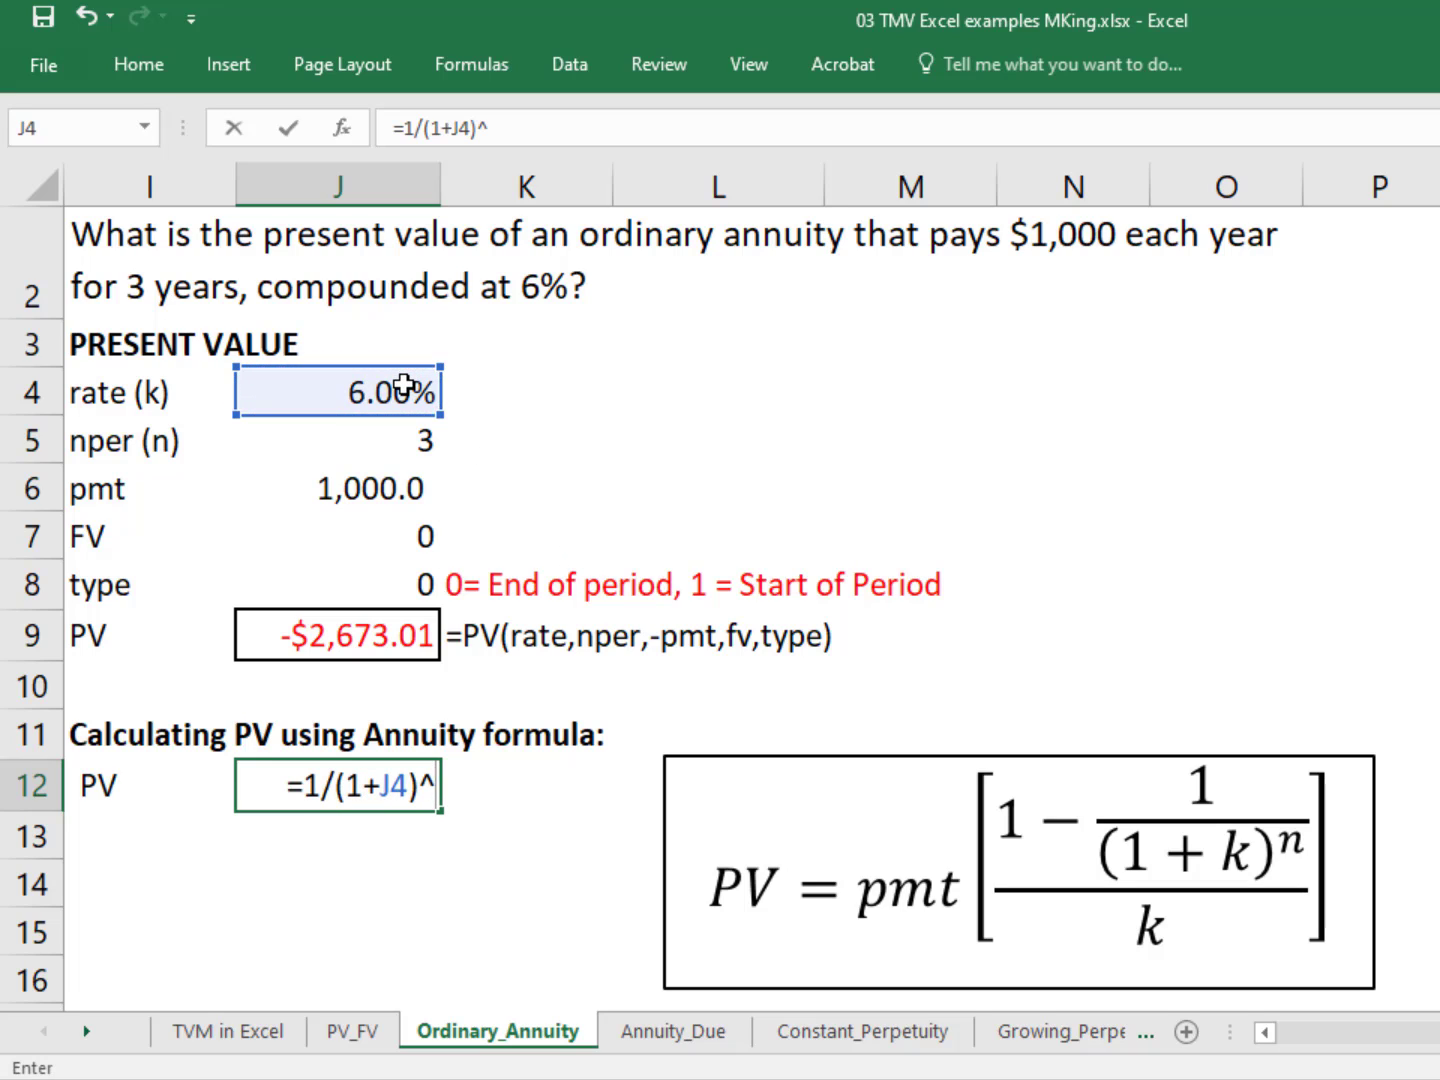
click(378, 446)
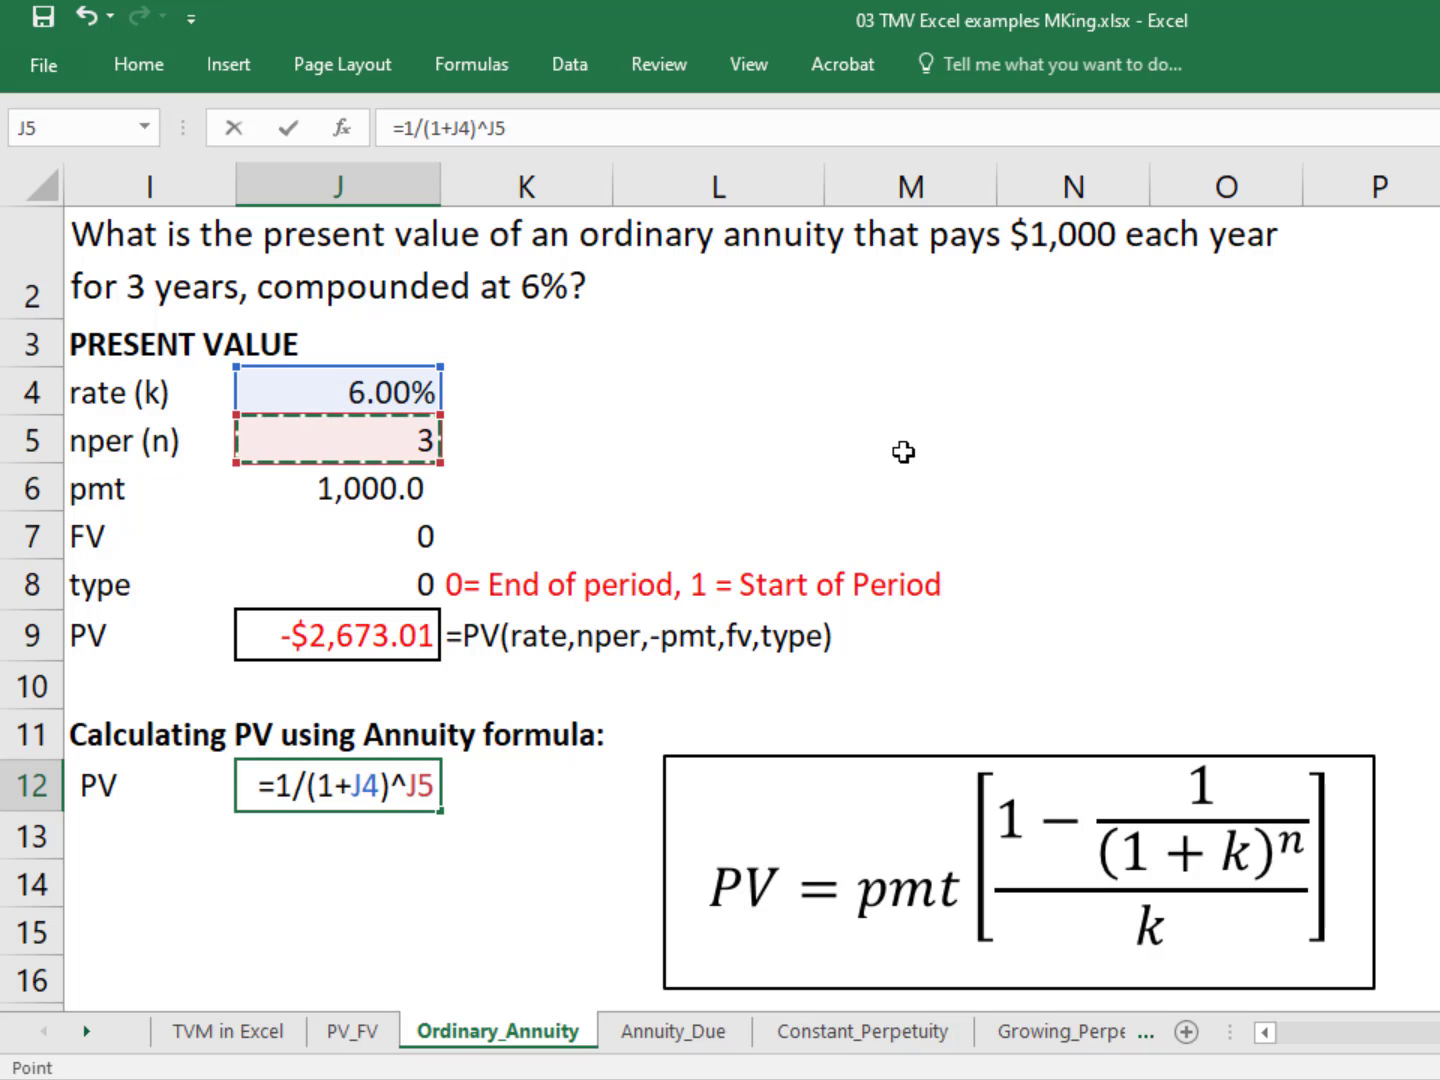
key(Return)
key(Up)
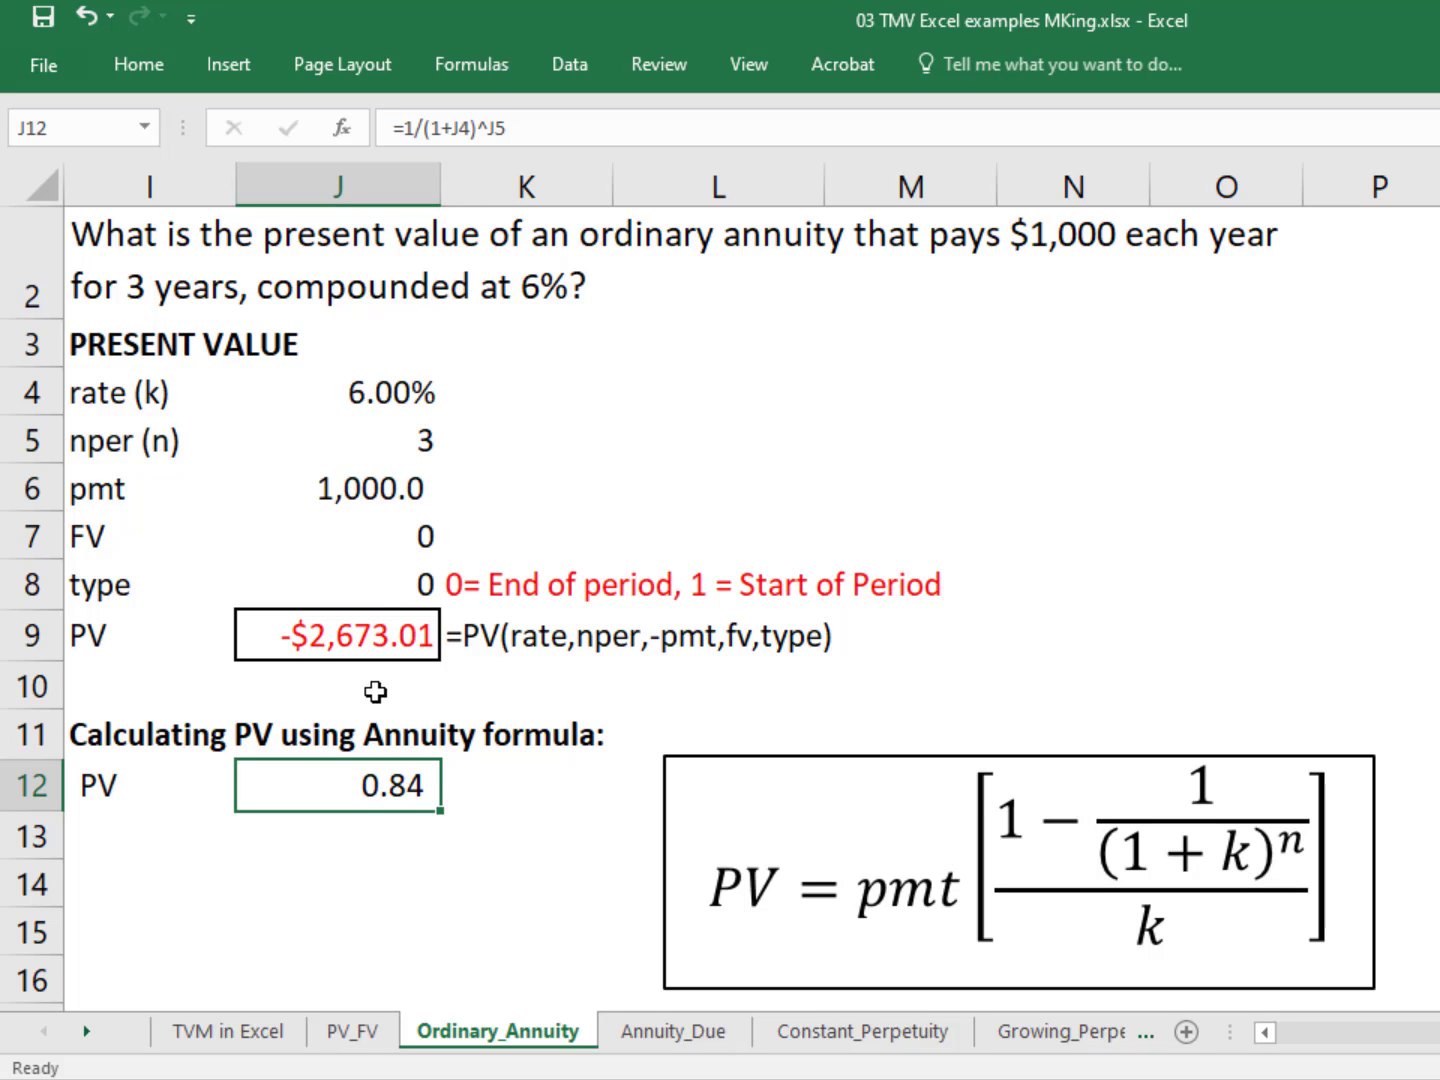
- Extend the formula in J12 so the discount factor is subtracted from 1, giving =1-1/(1+J4)^J5
click(404, 131)
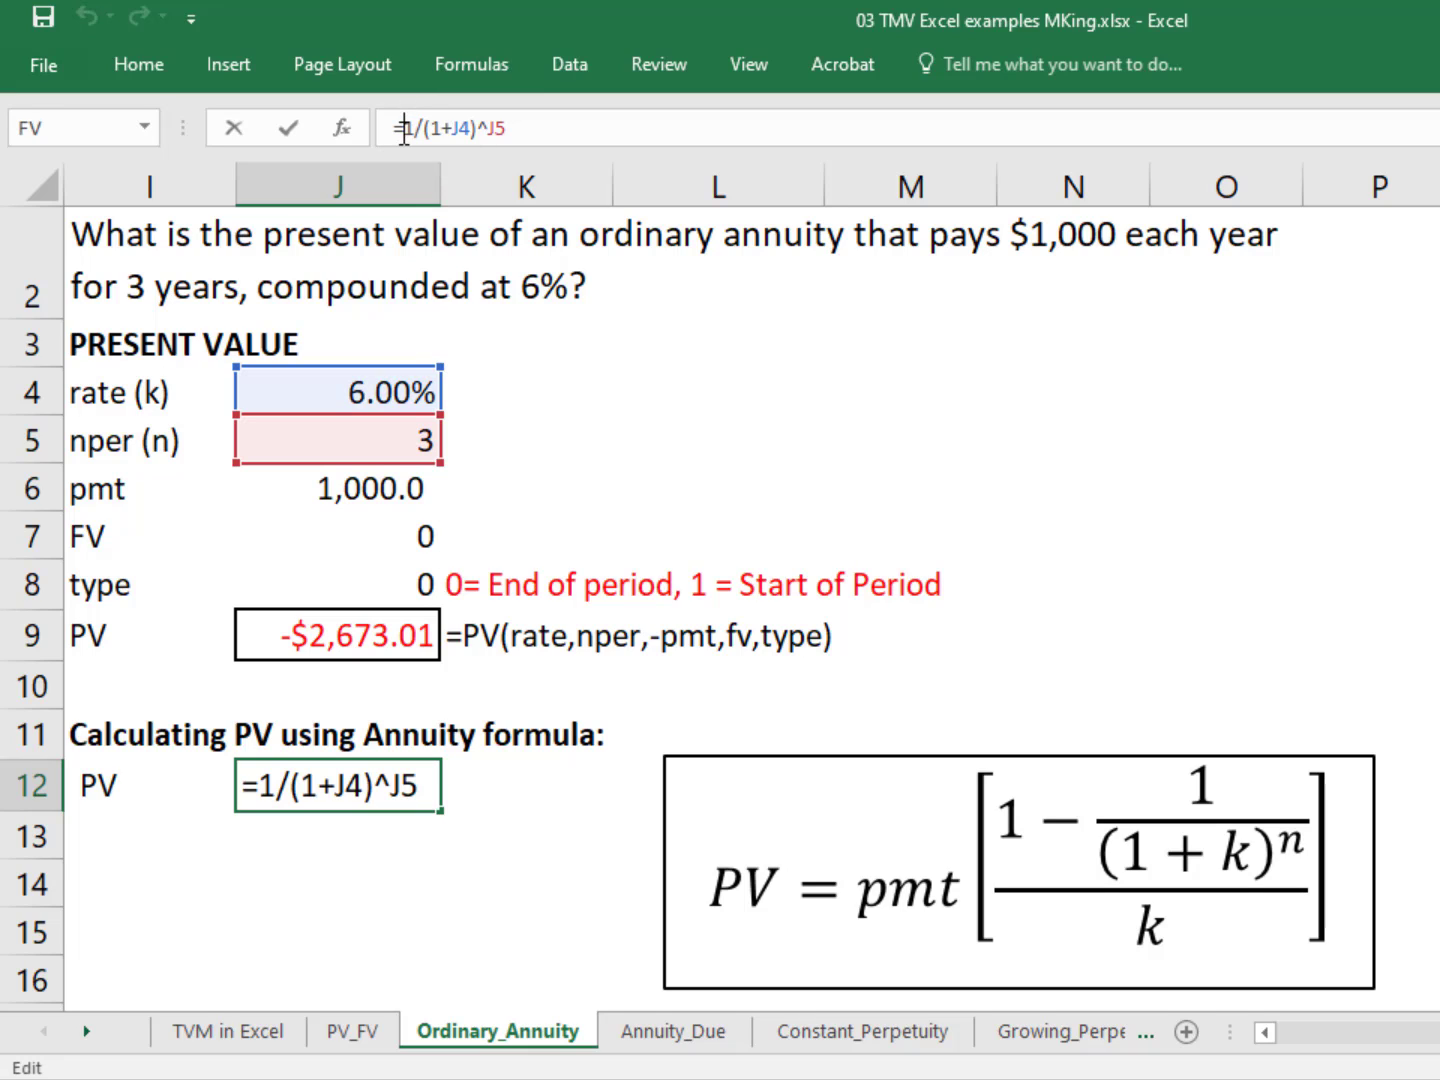
text(1-)
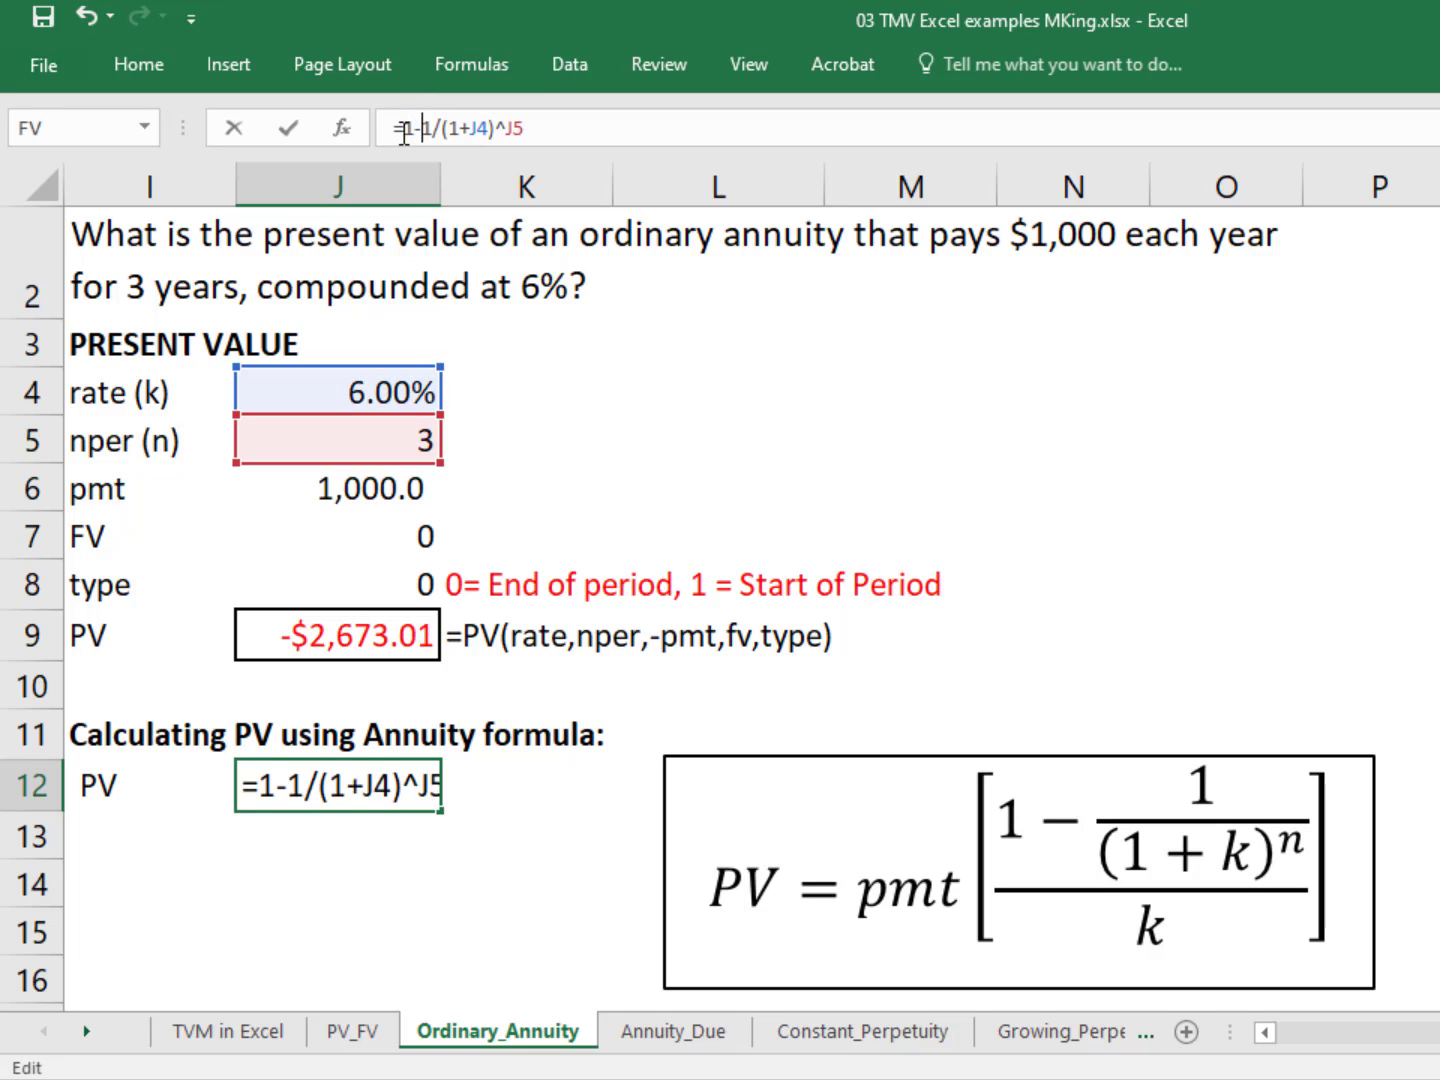
key(Return)
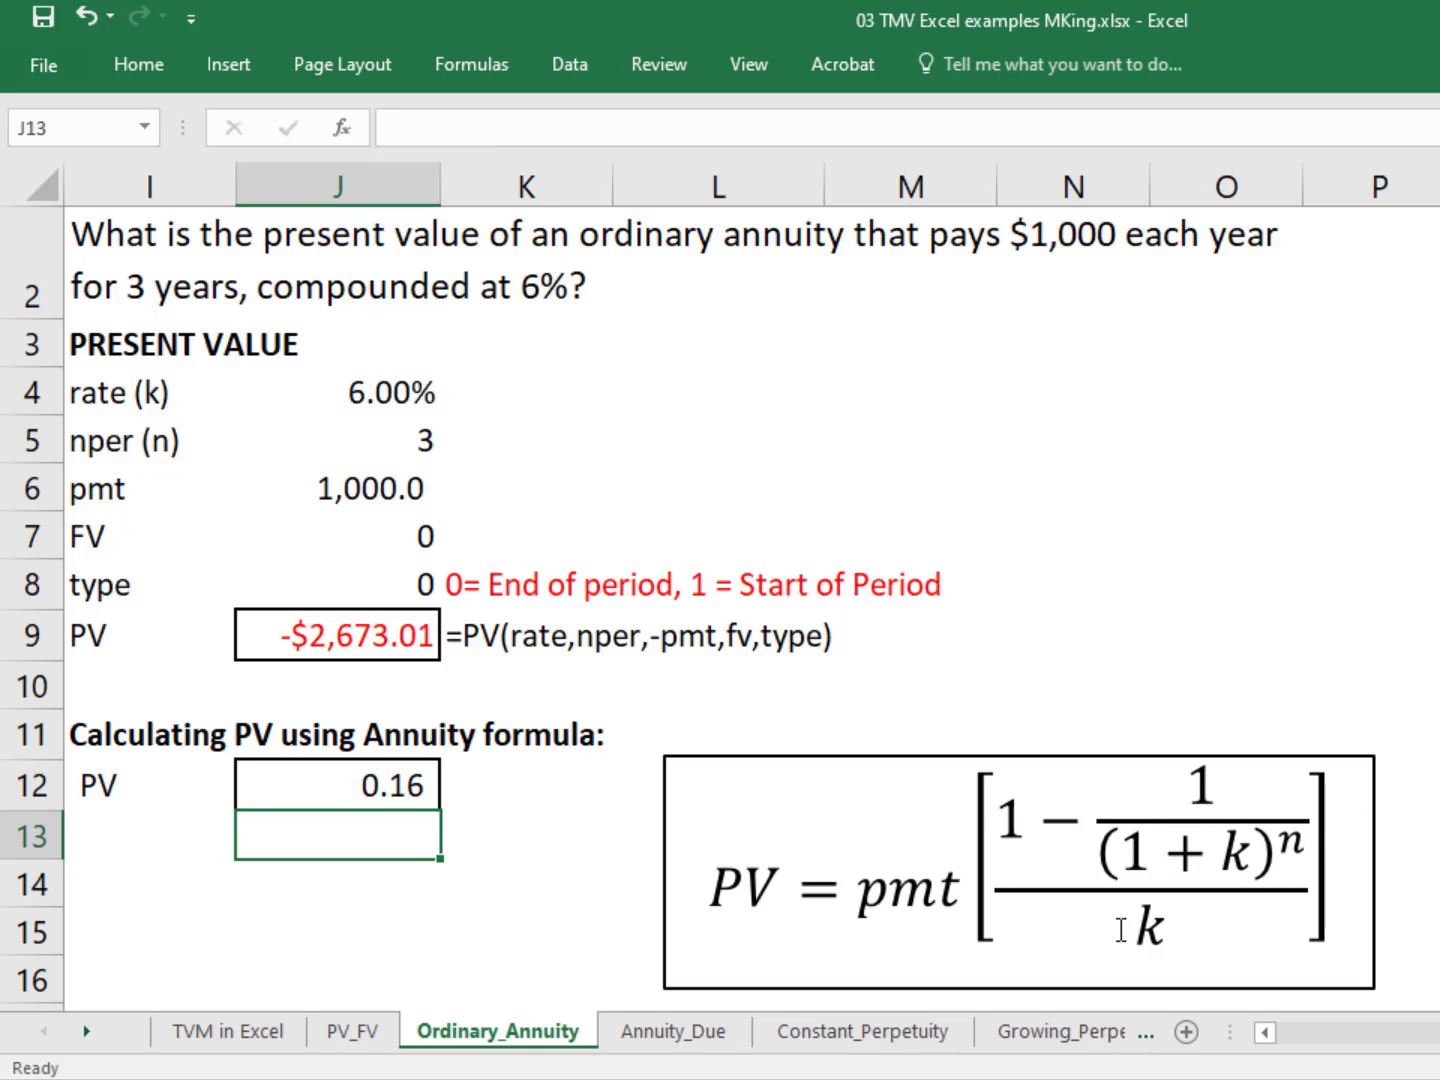
- Enclose the J12 expression in parentheses and divide it by the rate, making it =(1-1/(1+J4)^J5)/J4
click(388, 783)
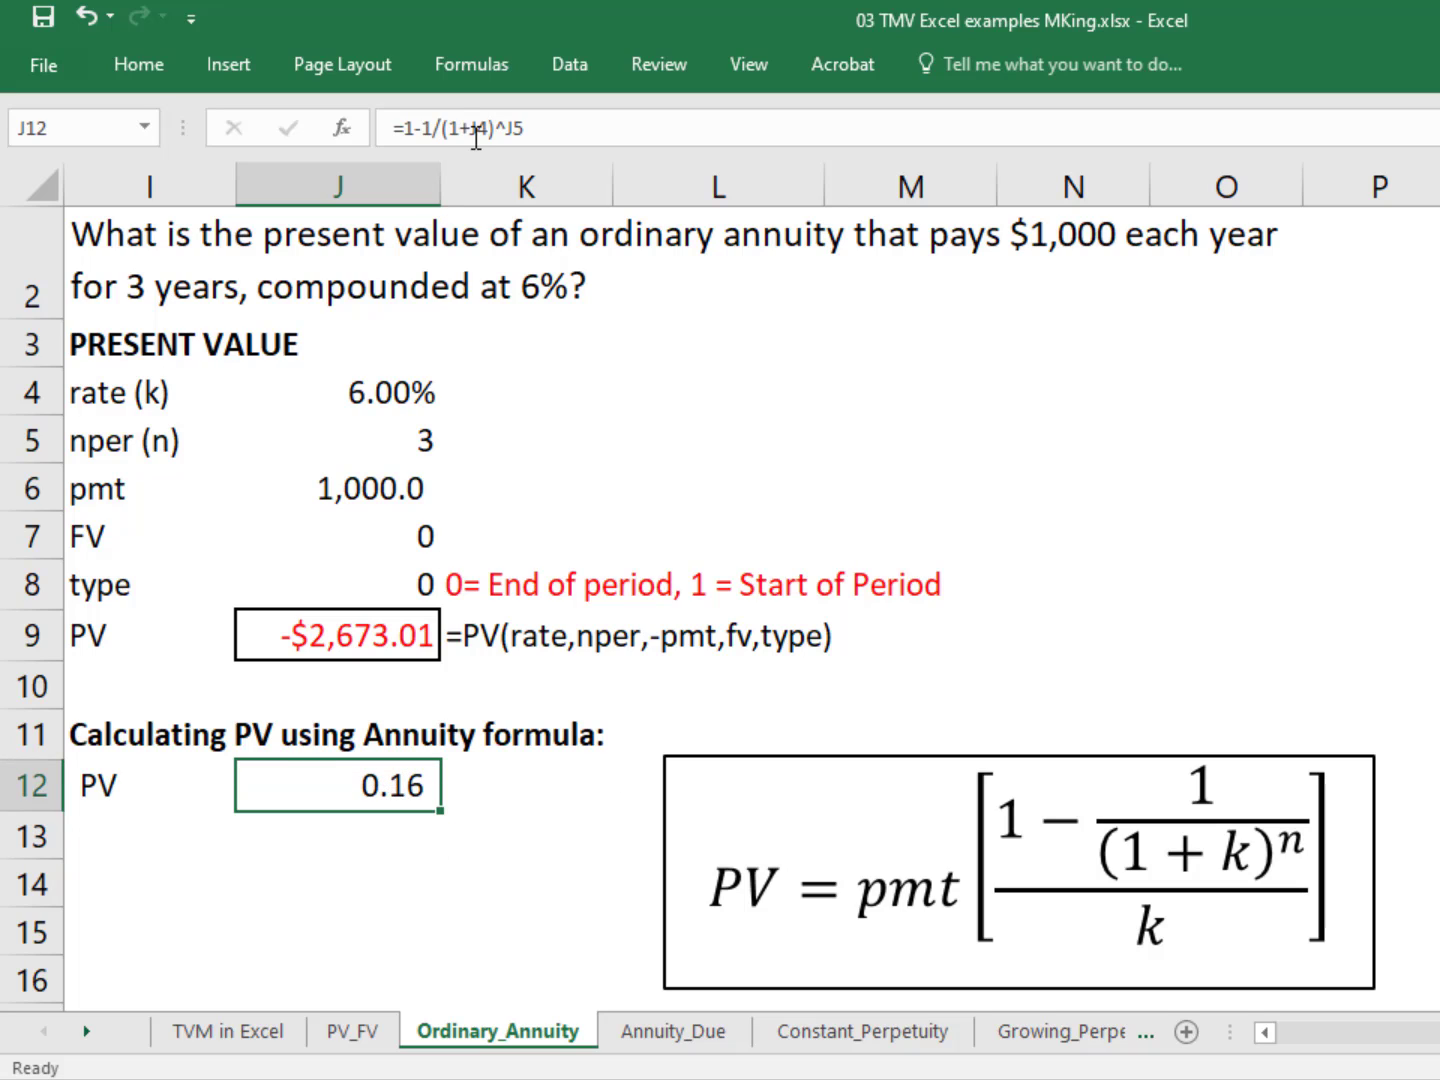
click(406, 128)
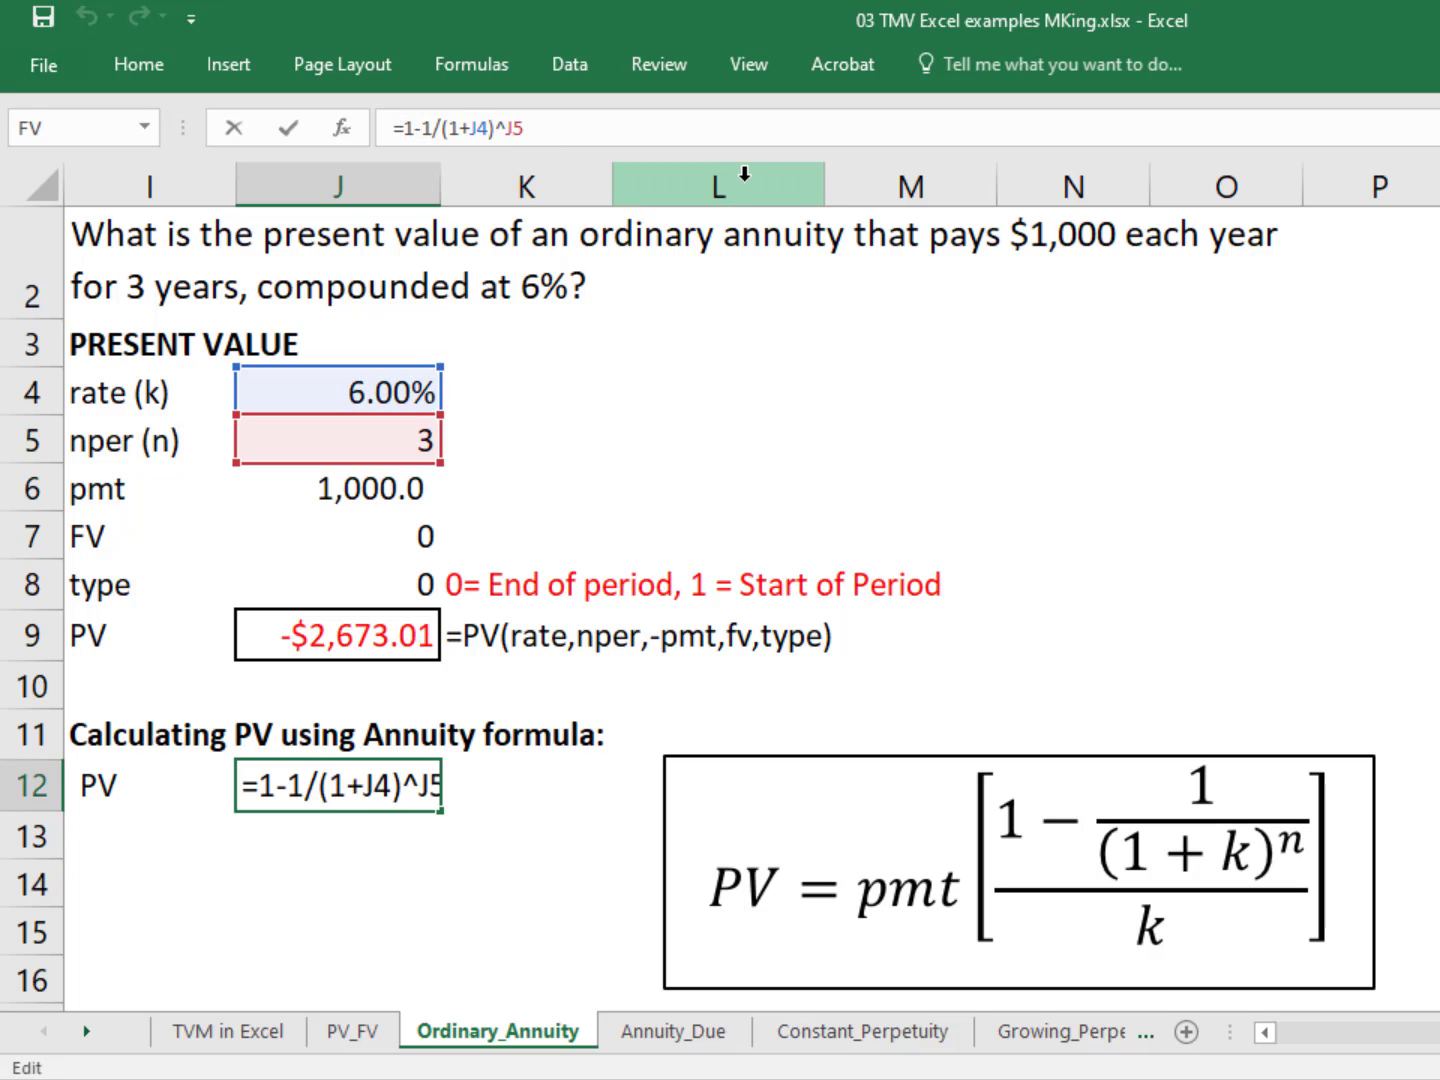
text(()
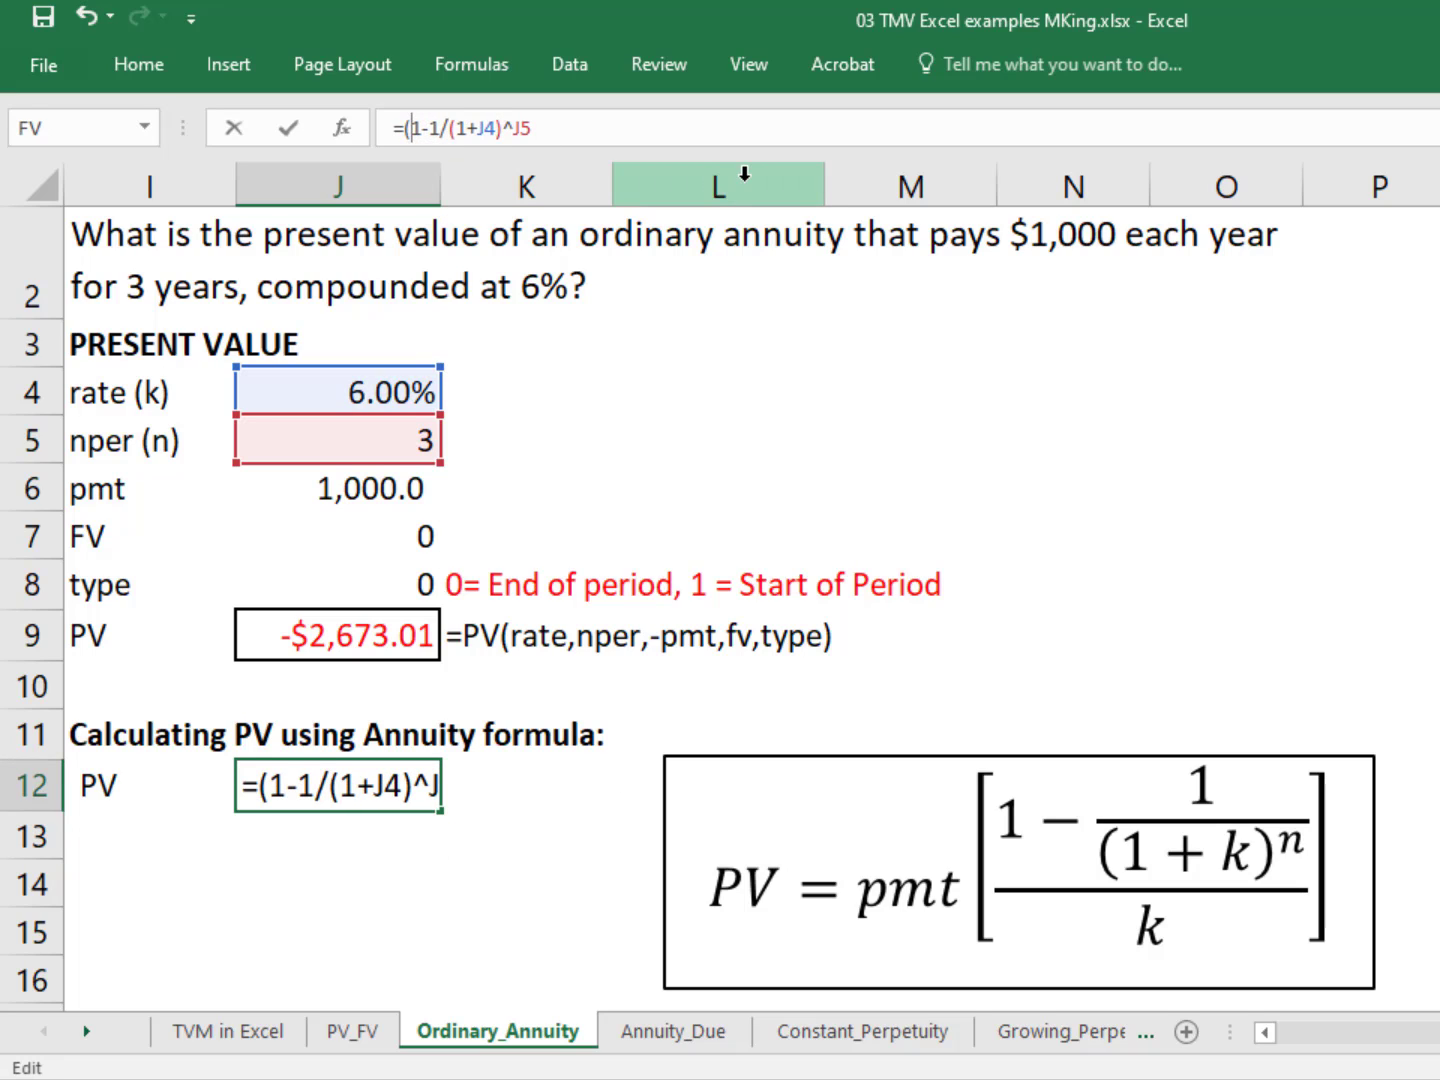
click(573, 130)
text()/)
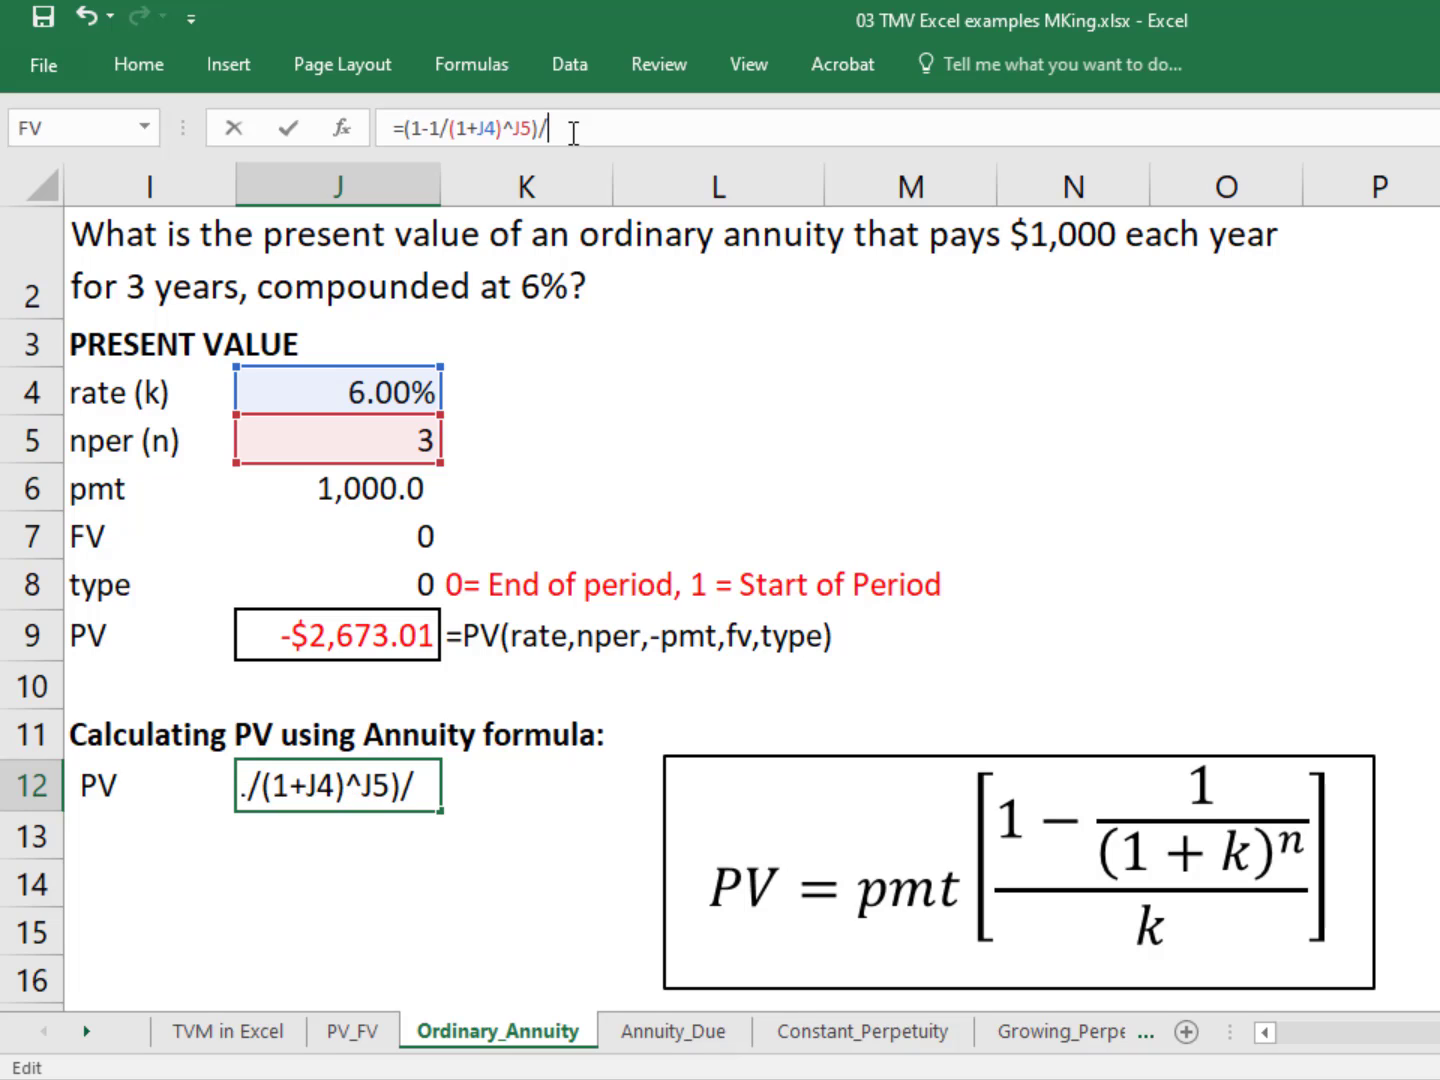
click(372, 391)
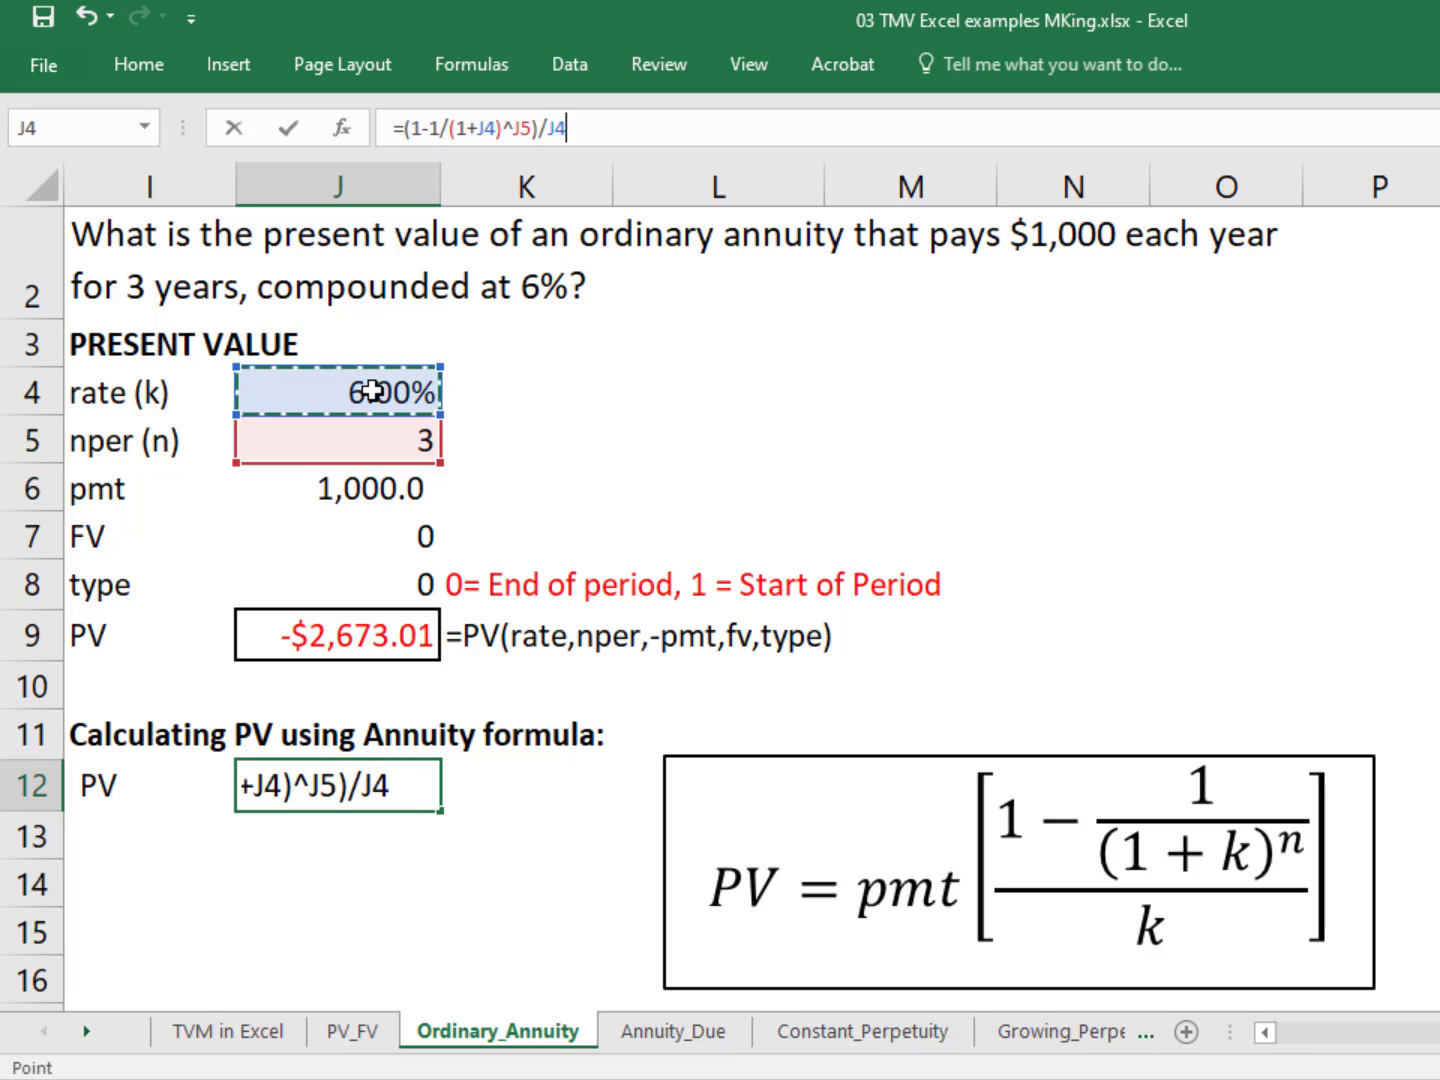
key(Return)
key(Up)
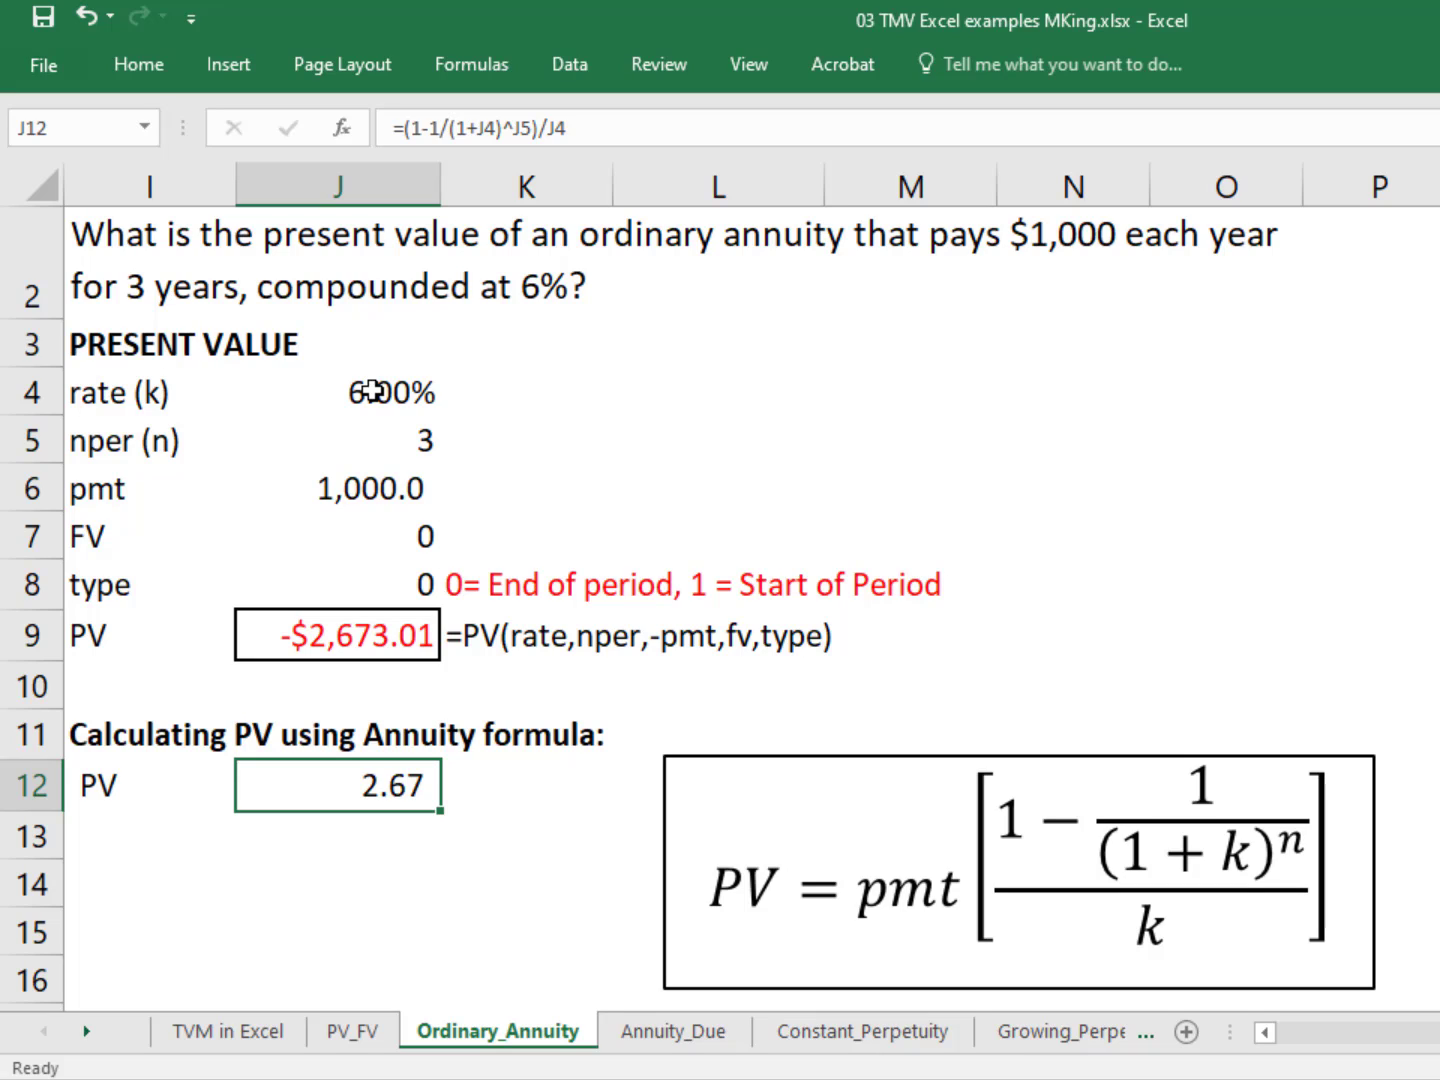
- Multiply the J12 expression by the payment to complete the annuity formula as =J6*(1-1/(1+J4)^J5)/J4
click(406, 131)
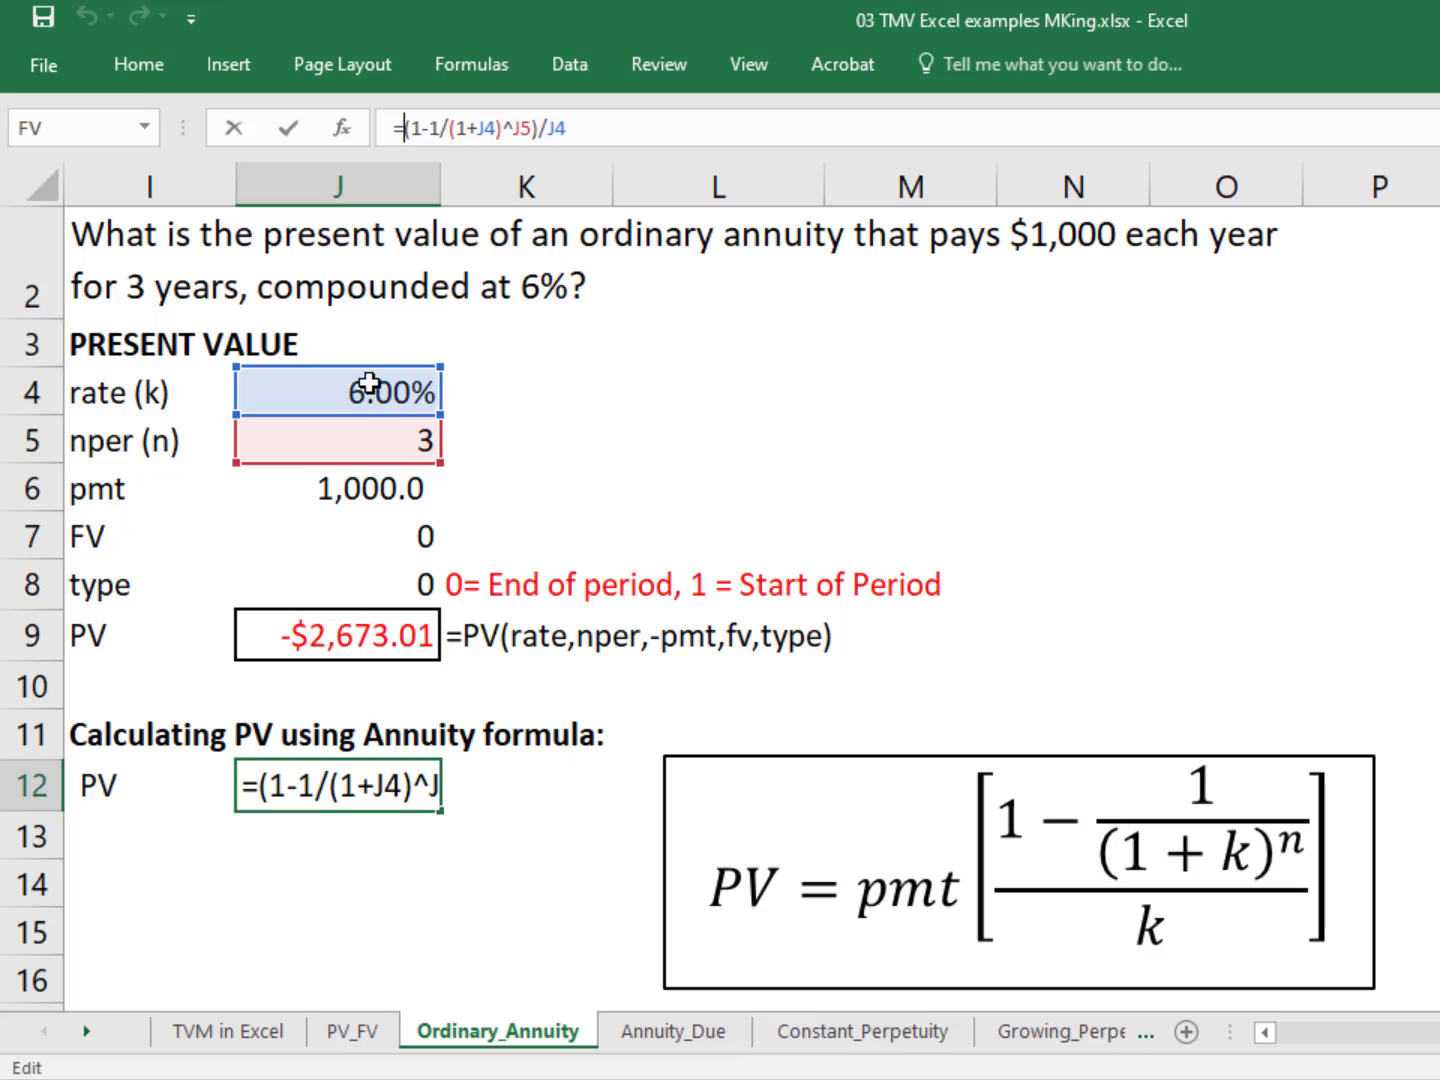
click(332, 497)
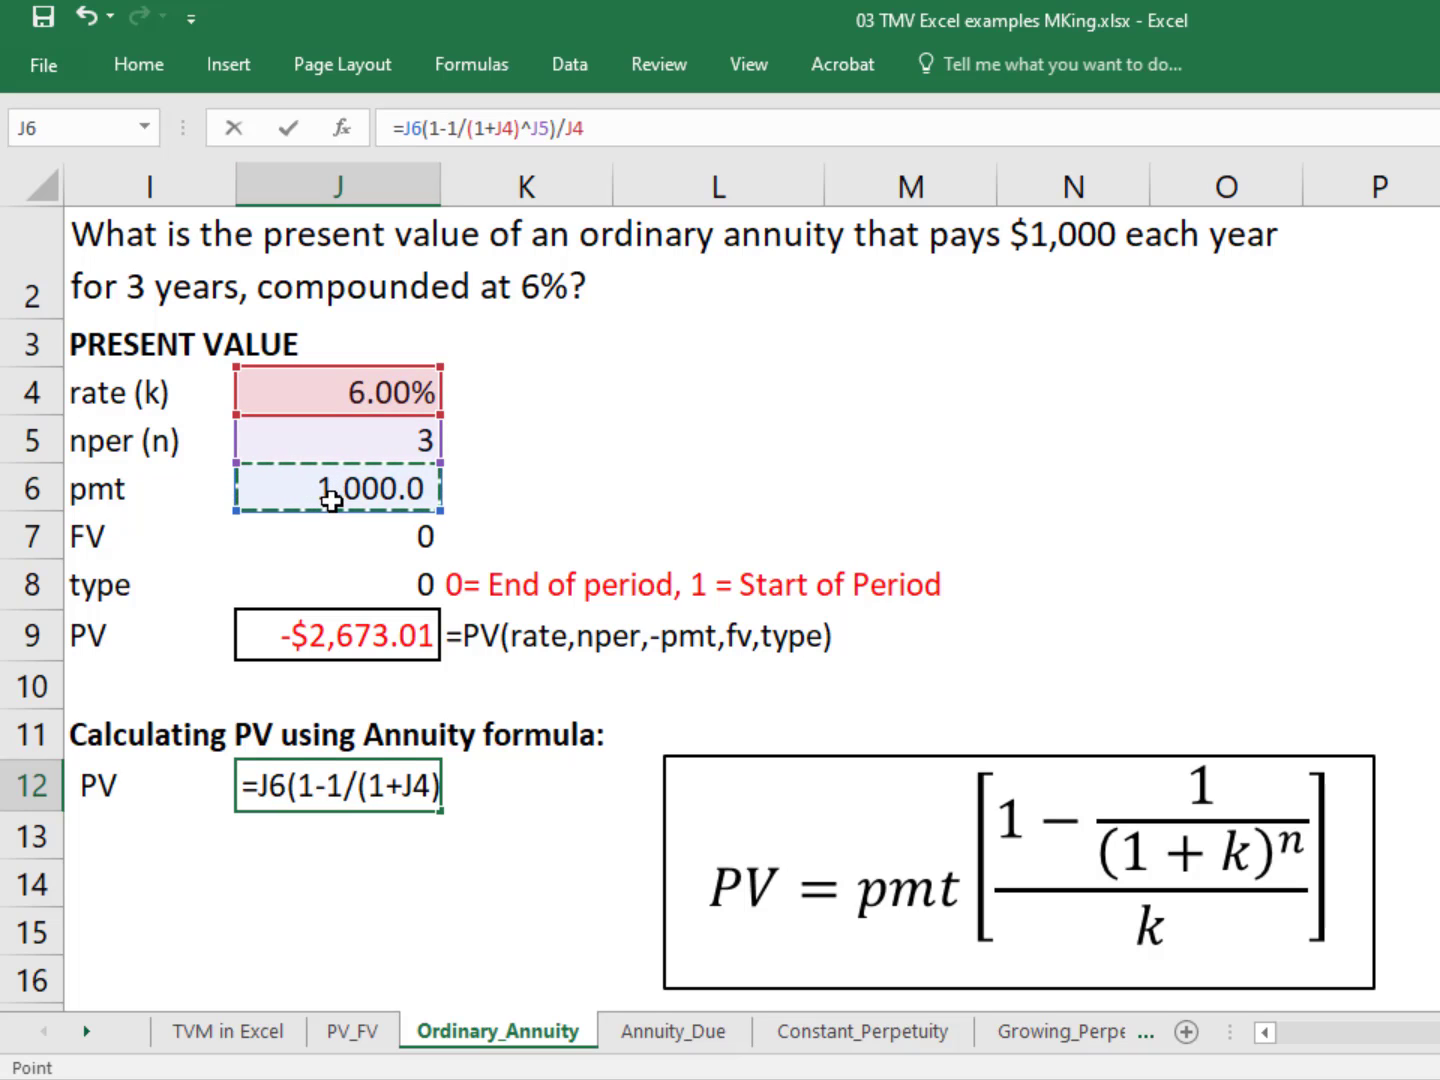
text(*)
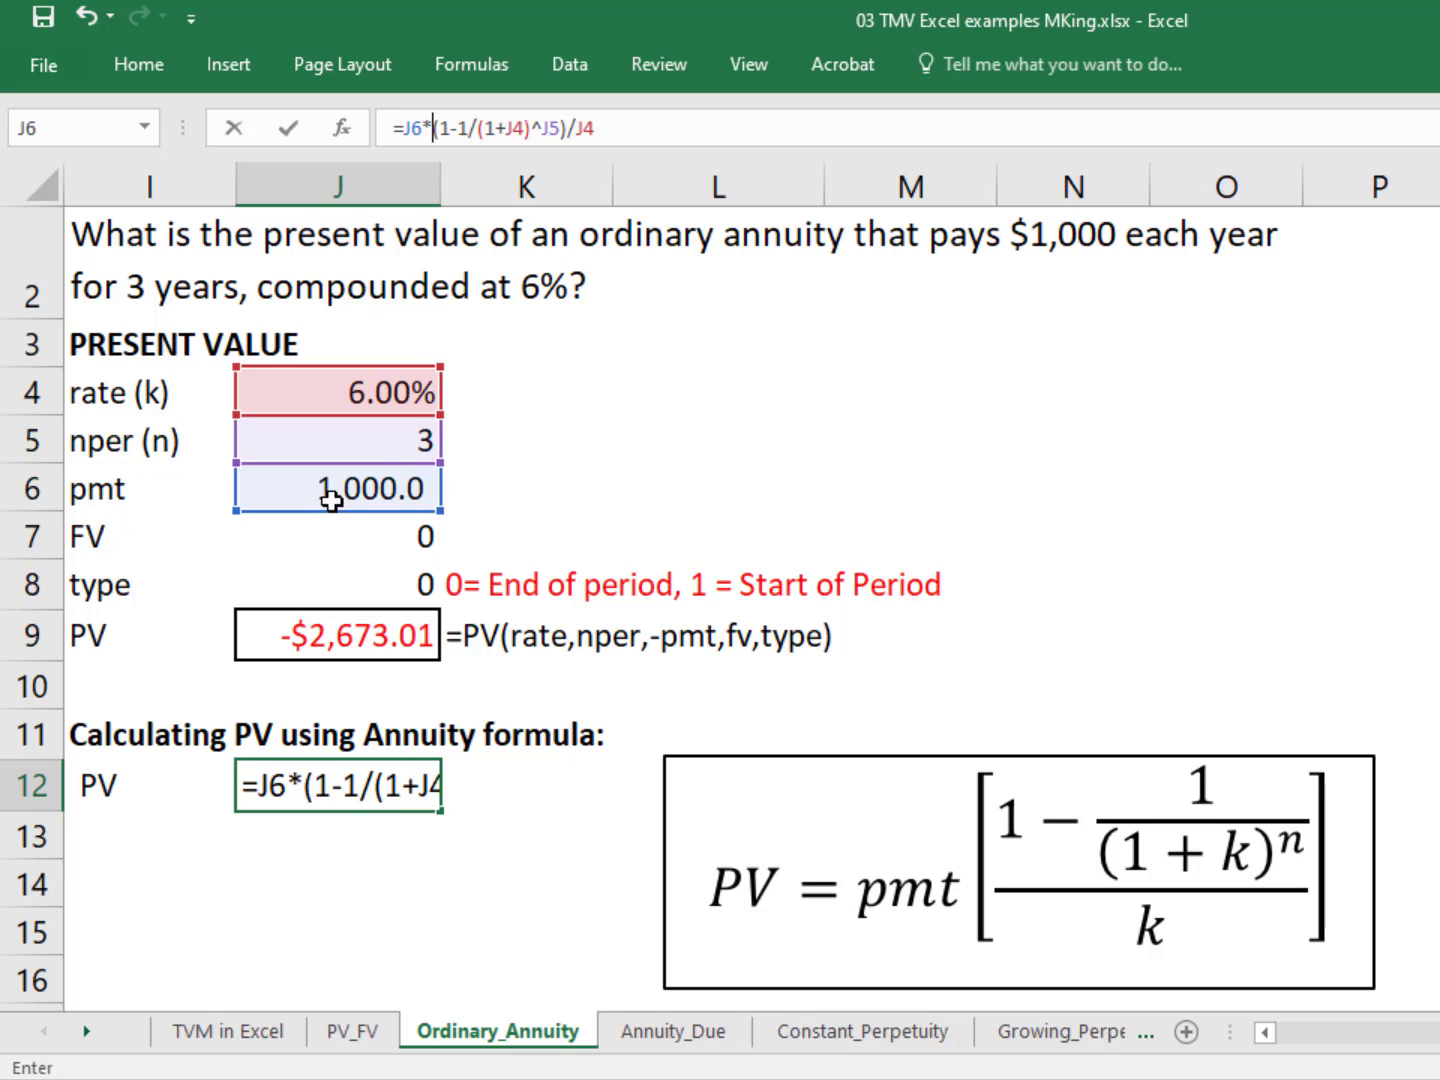
click(622, 135)
key(Return)
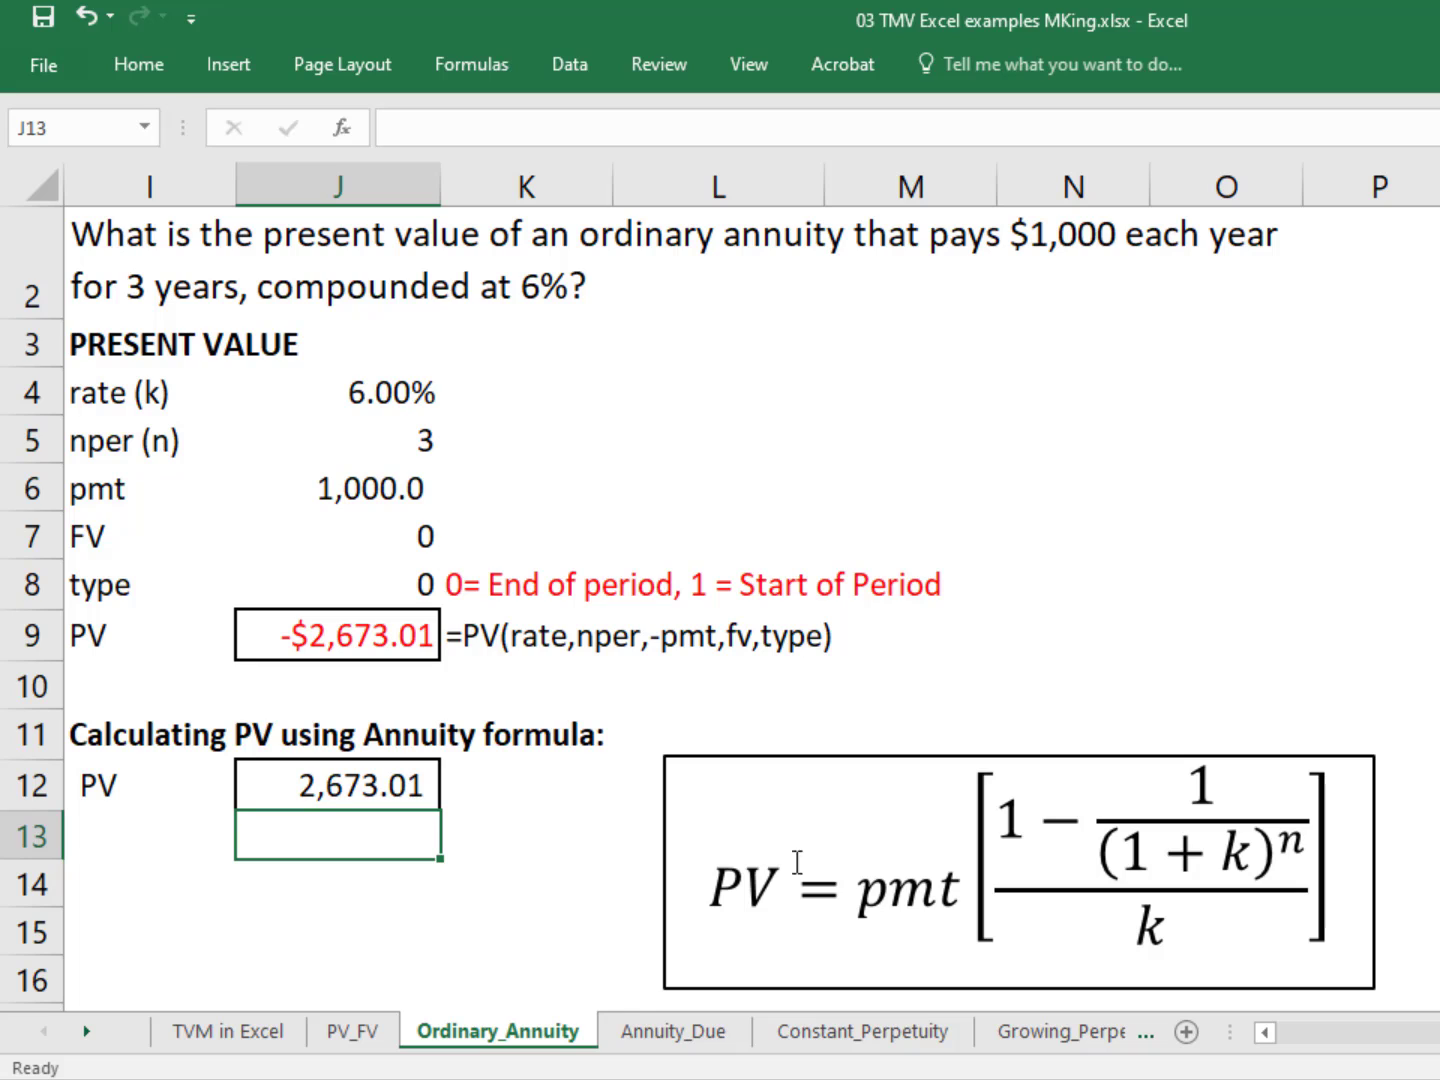
- Open the Annuity_Due worksheet
click(700, 1036)
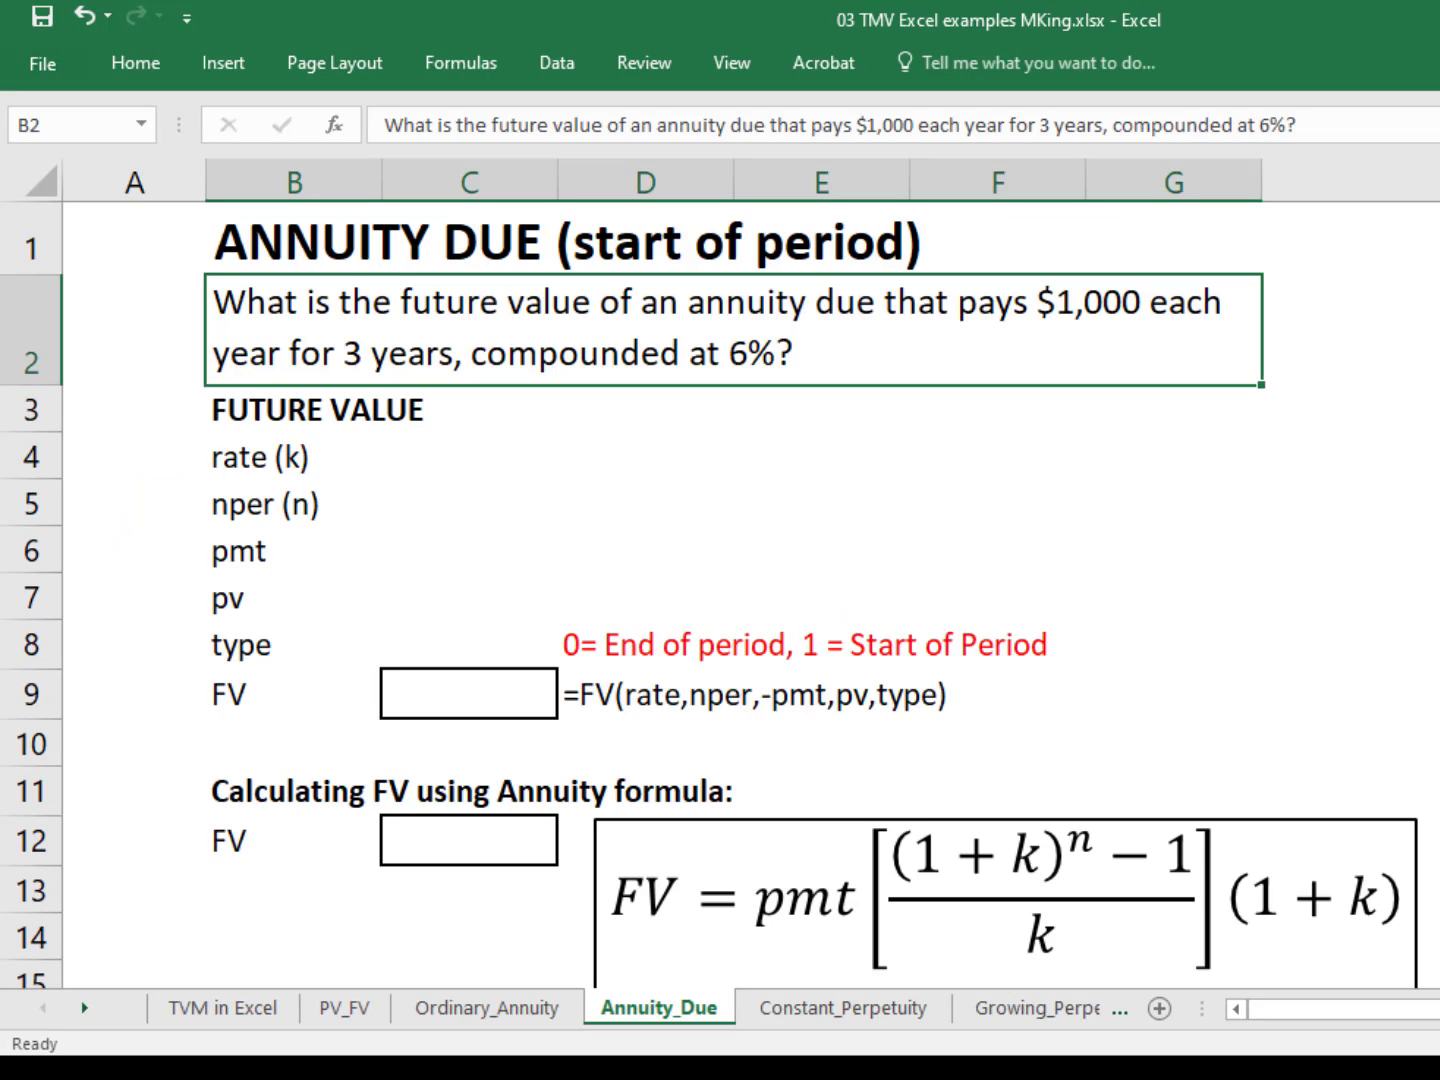